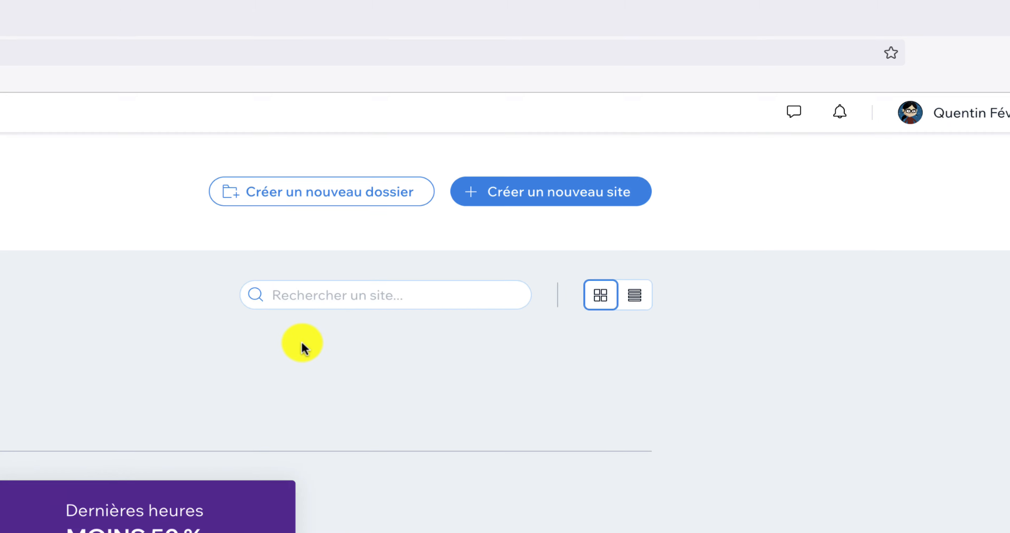
Step: Start a new site in the "Beauté et bien-être" category and choose to build it from a template with the Editor
{"action": "left_click", "coordinate": [403, 246]}
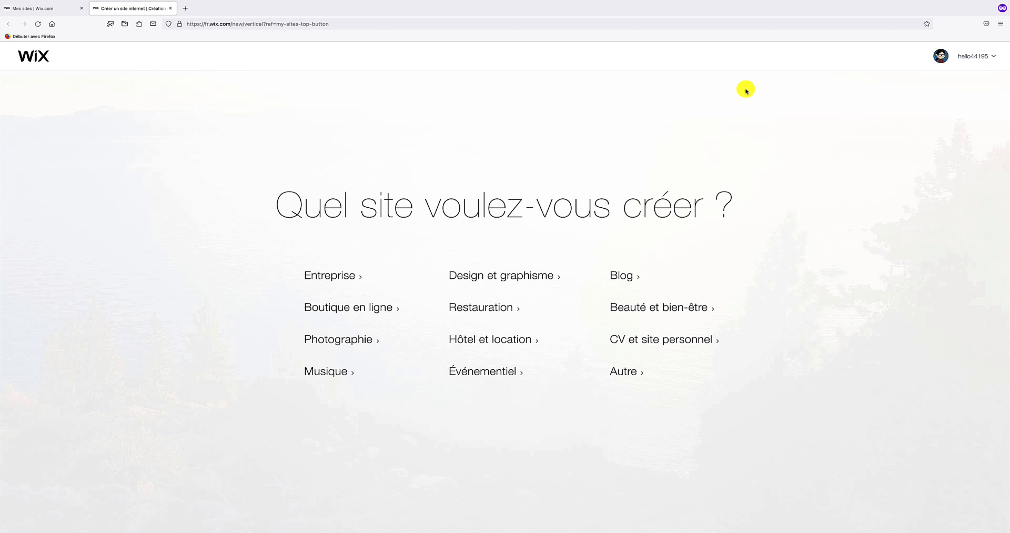
{"action": "left_click", "coordinate": [671, 306]}
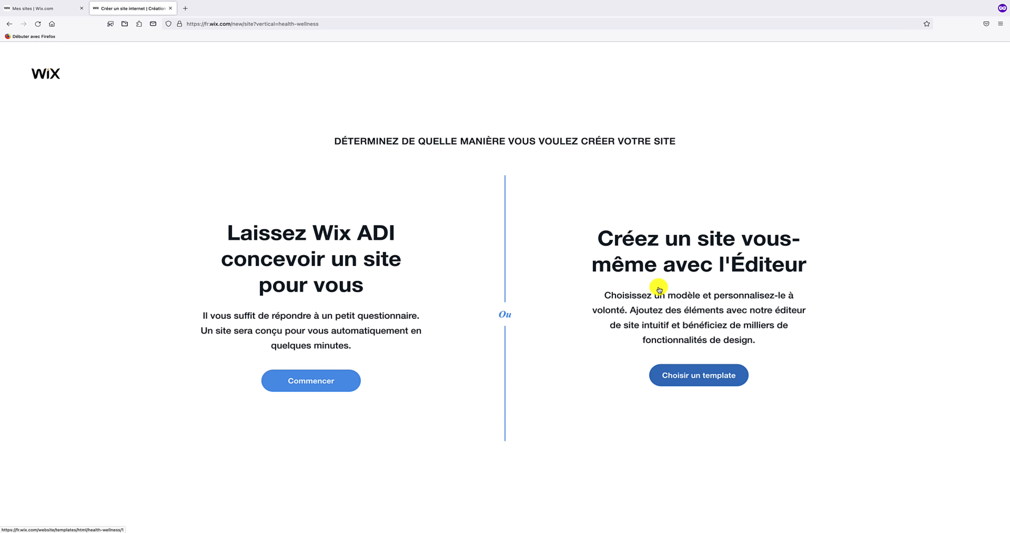
{"action": "left_click", "coordinate": [693, 371]}
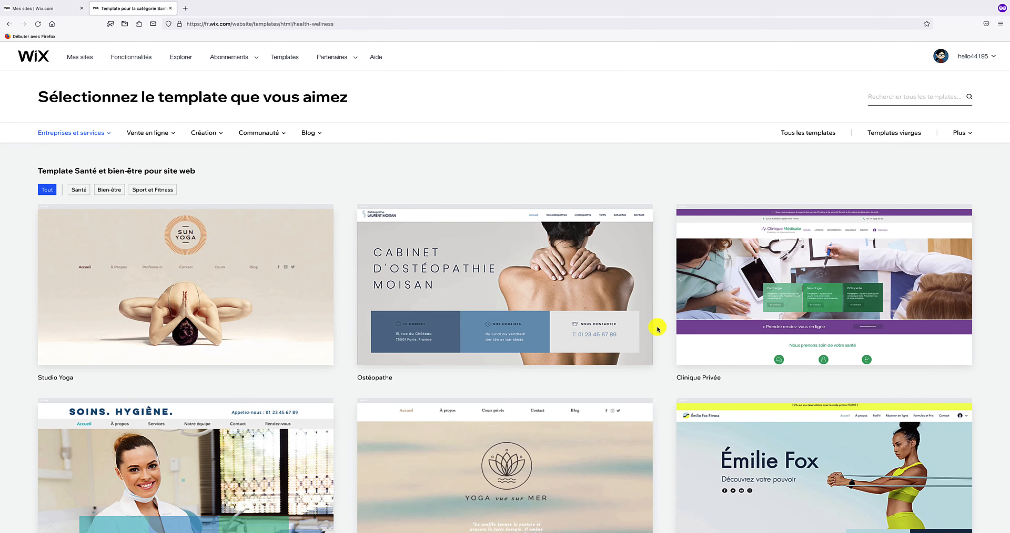
Step: Open the "Professeur de Yoga" template with the mountain background for editing and dismiss the editor's introductory overlay
{"action": "mouse_move", "coordinate": [610, 301]}
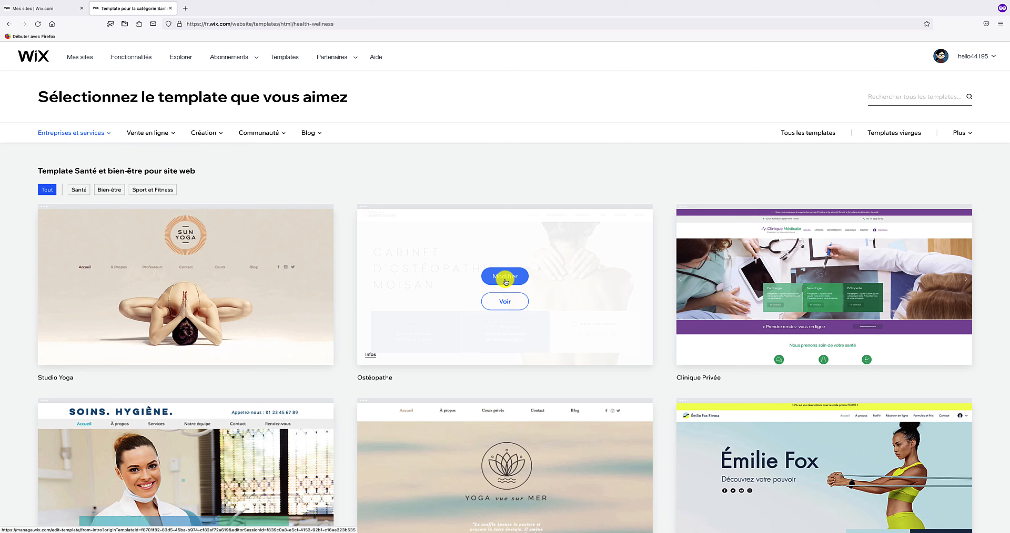
{"action": "scroll", "coordinate": [505, 281], "scroll_direction": "down", "scroll_amount": 6}
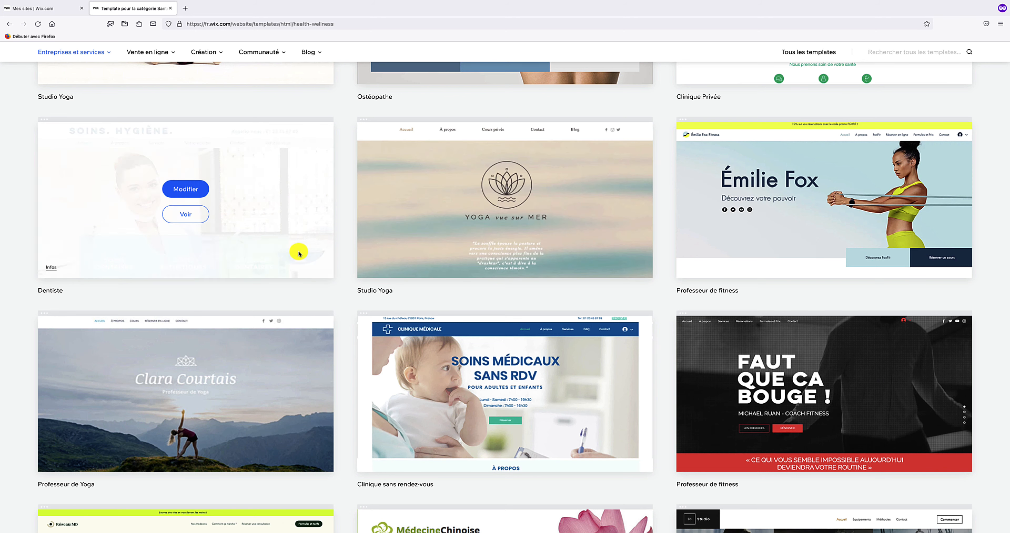
{"action": "left_click", "coordinate": [178, 385]}
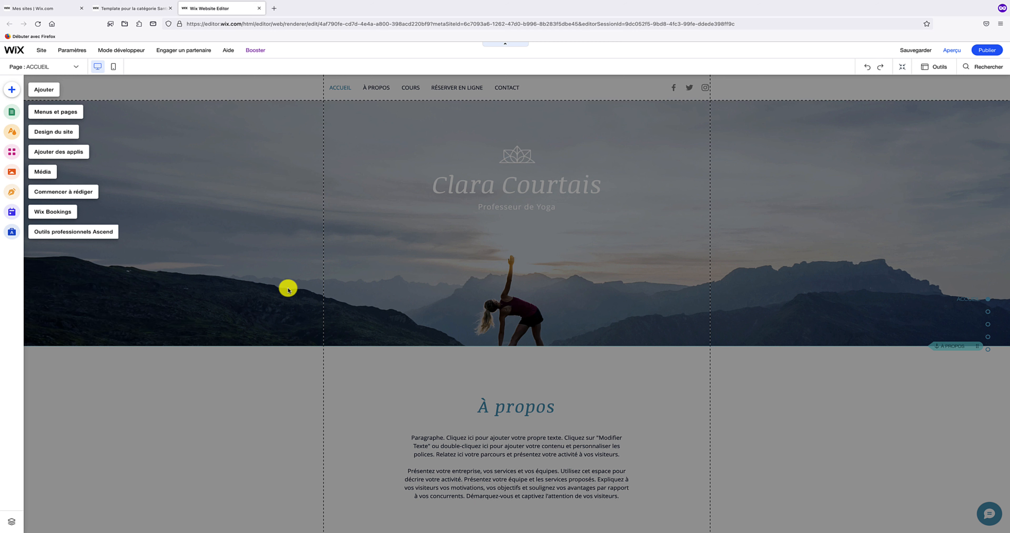
{"action": "left_click", "coordinate": [377, 277]}
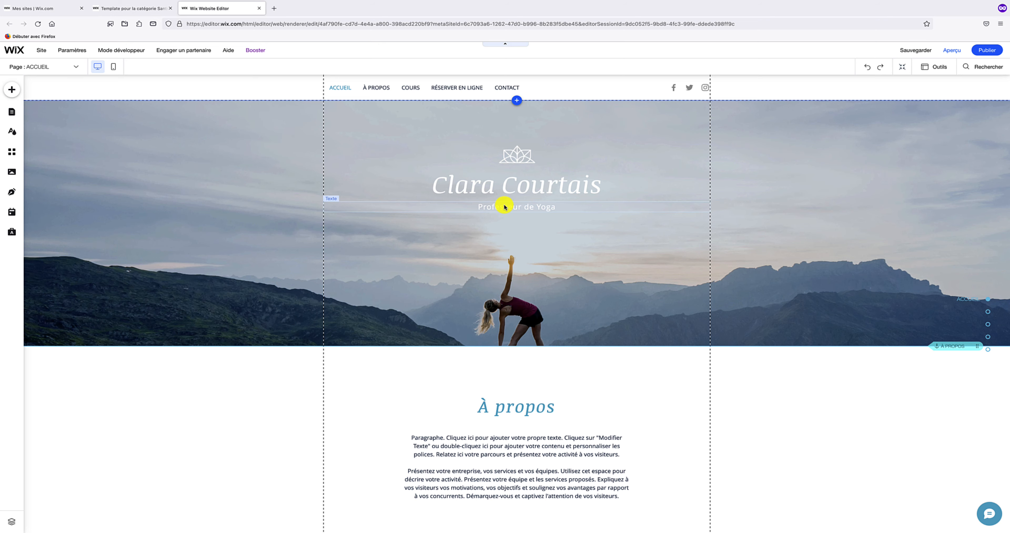
Step: Look through the home page's sections, from the header image down to the contact form and footer
{"action": "scroll", "coordinate": [505, 207], "scroll_direction": "down", "scroll_amount": 5}
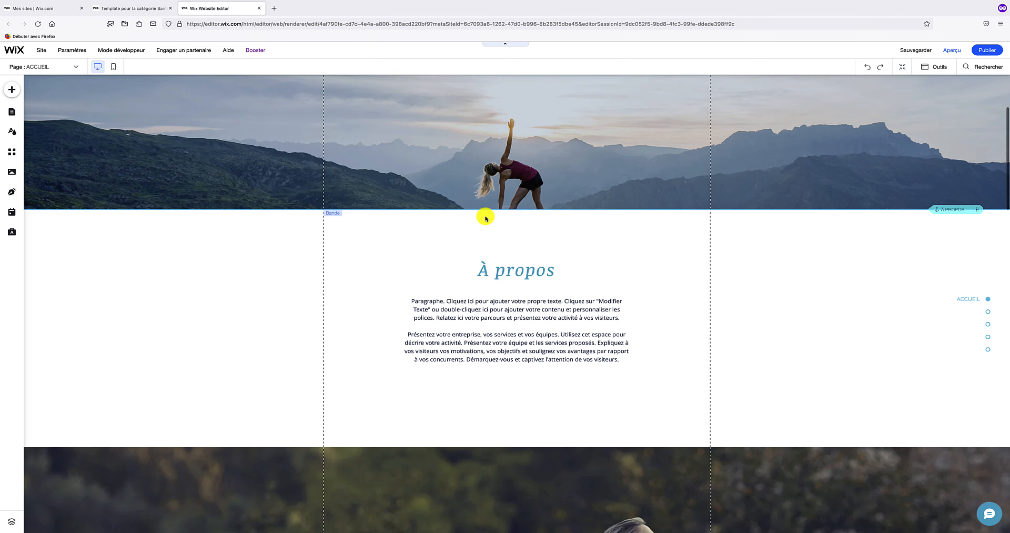
{"action": "scroll", "coordinate": [490, 279], "scroll_direction": "down", "scroll_amount": 10}
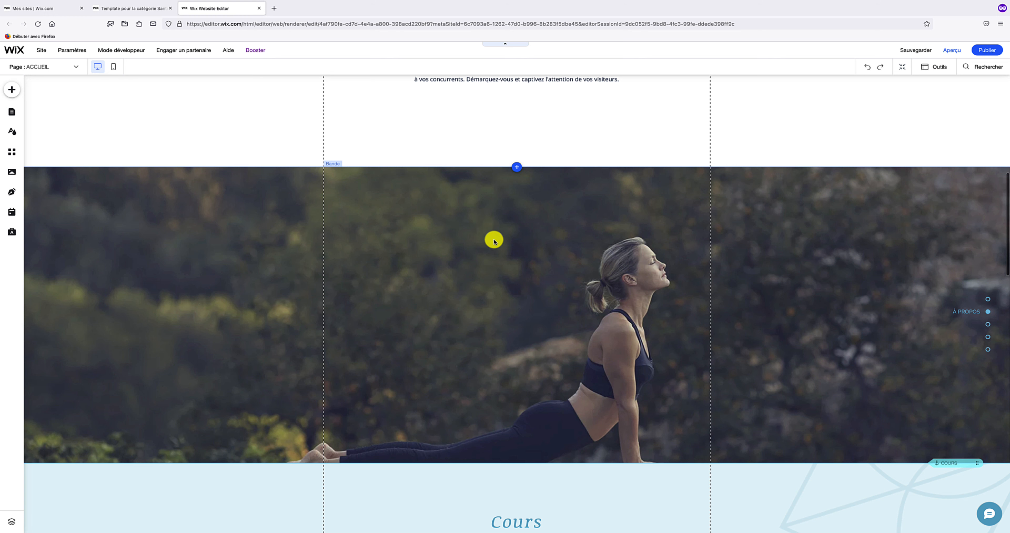
{"action": "scroll", "coordinate": [495, 241], "scroll_direction": "down", "scroll_amount": 11}
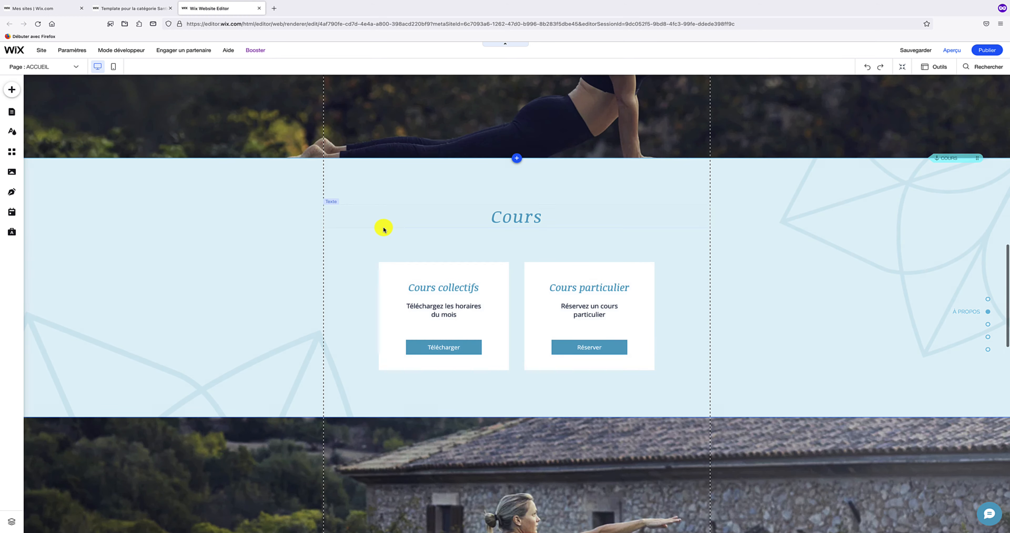
{"action": "scroll", "coordinate": [500, 239], "scroll_direction": "down", "scroll_amount": 5}
{"action": "scroll", "coordinate": [502, 240], "scroll_direction": "down", "scroll_amount": 4}
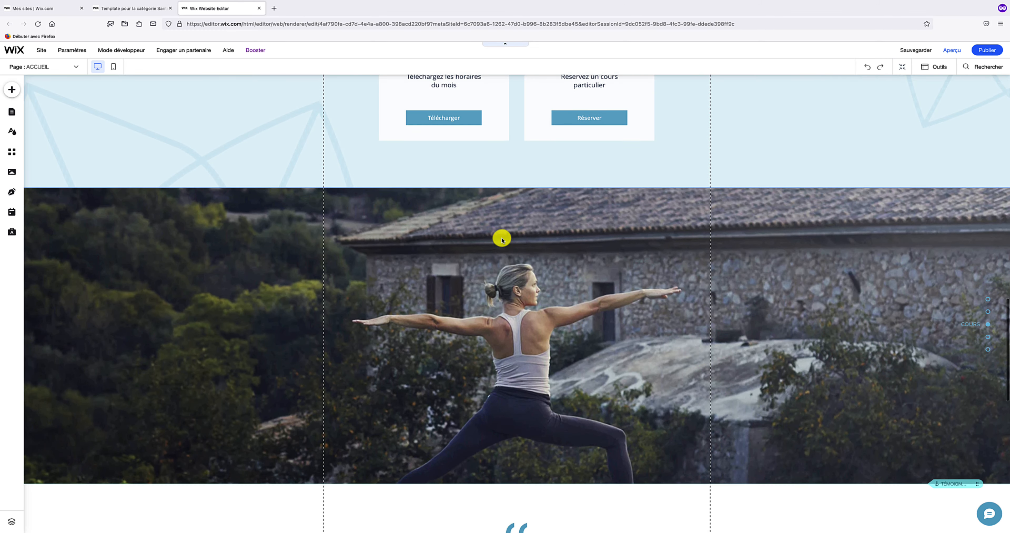
{"action": "scroll", "coordinate": [506, 213], "scroll_direction": "down", "scroll_amount": 13}
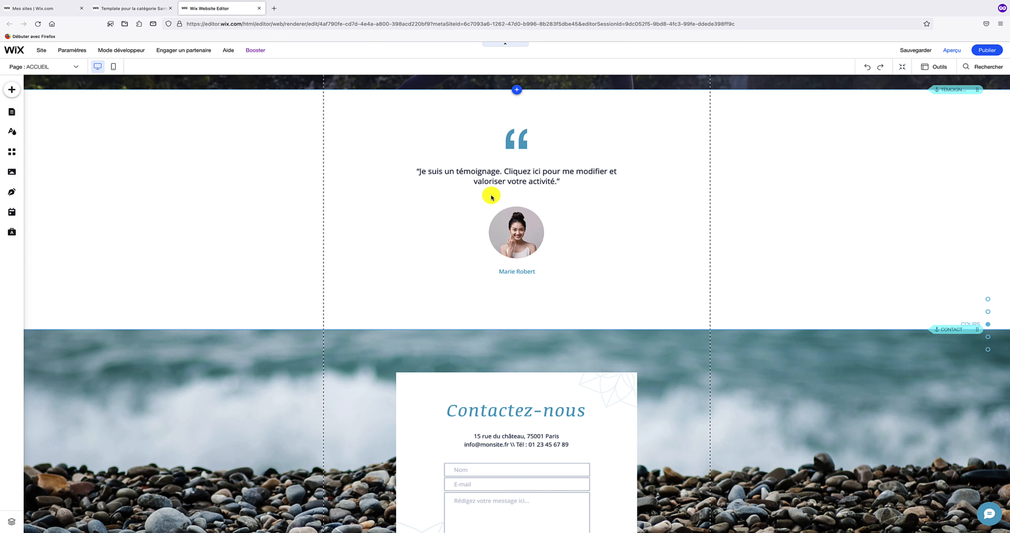
{"action": "scroll", "coordinate": [491, 197], "scroll_direction": "down", "scroll_amount": 6}
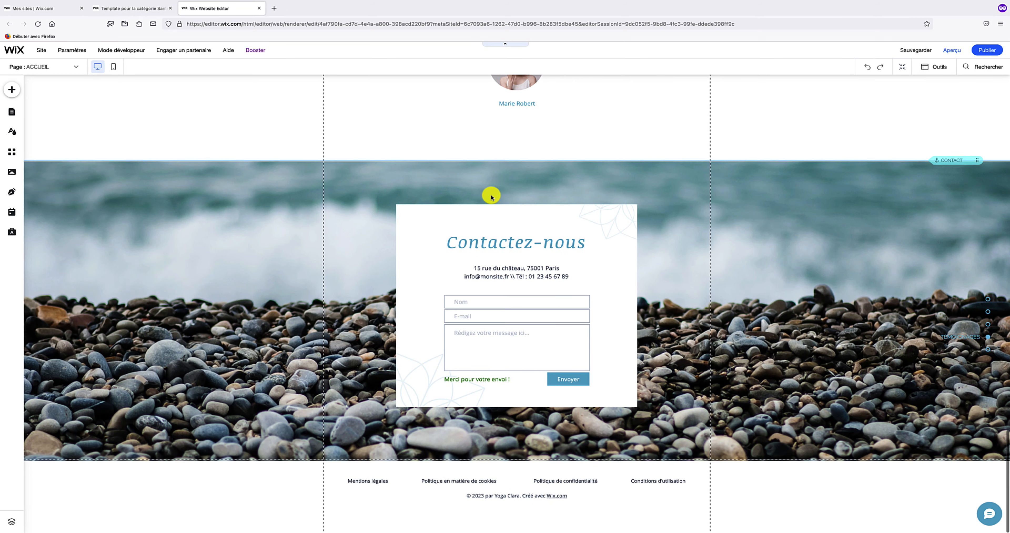
{"action": "scroll", "coordinate": [528, 256], "scroll_direction": "up", "scroll_amount": 2}
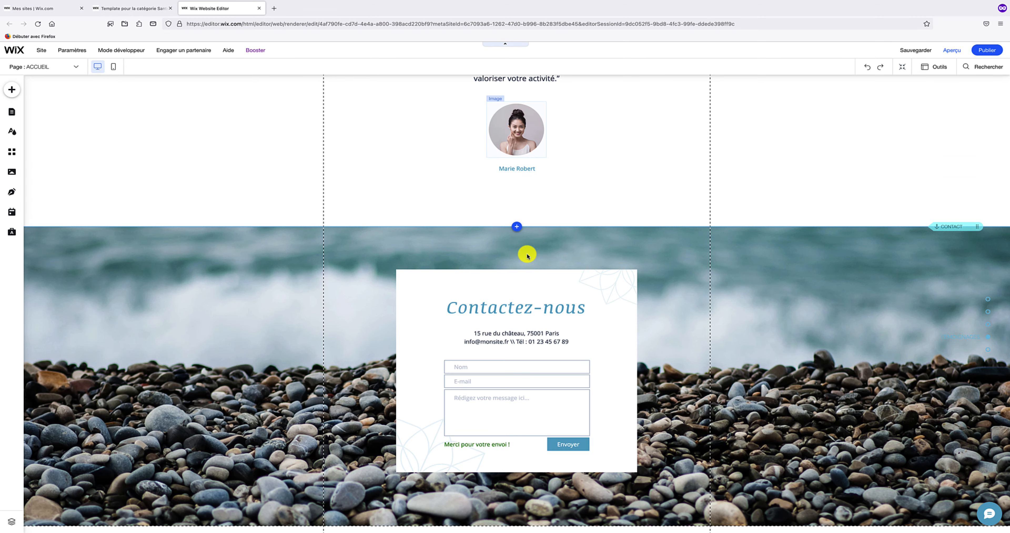
{"action": "scroll", "coordinate": [528, 256], "scroll_direction": "up", "scroll_amount": 20}
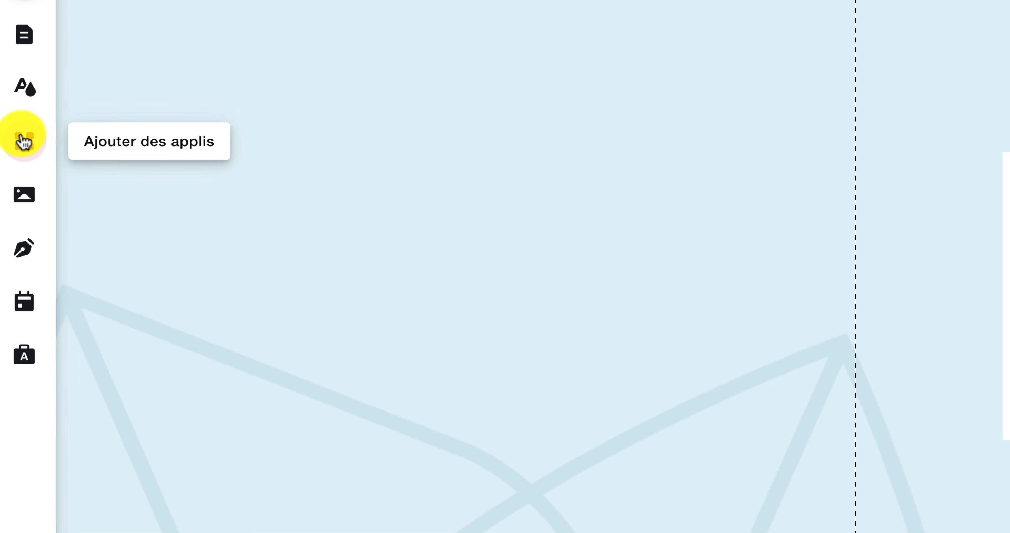
Step: Open the details of the Réservations app among the Wix business solutions in the App Market
{"action": "left_click", "coordinate": [24, 141]}
{"action": "scroll", "coordinate": [305, 331], "scroll_direction": "down", "scroll_amount": 5}
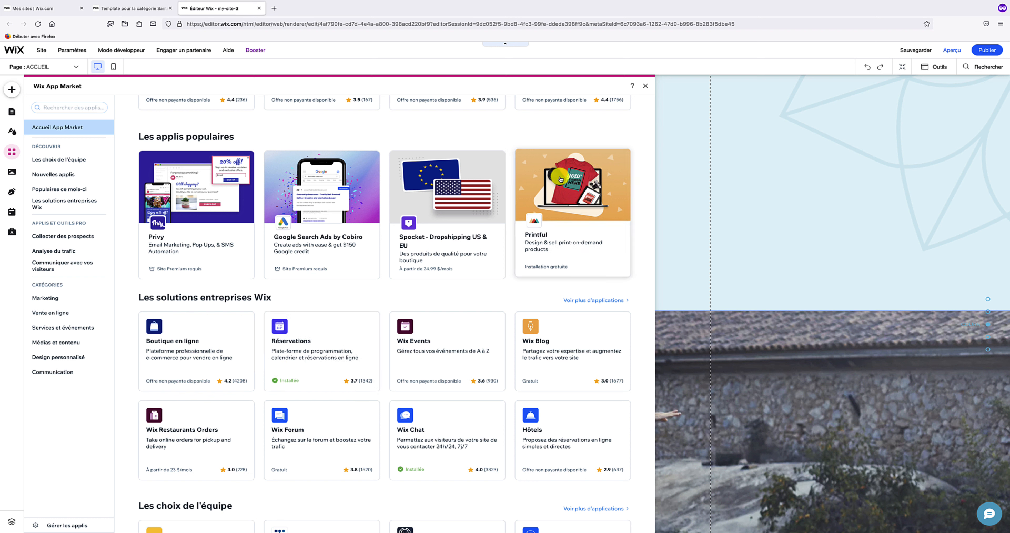
{"action": "left_click", "coordinate": [327, 324]}
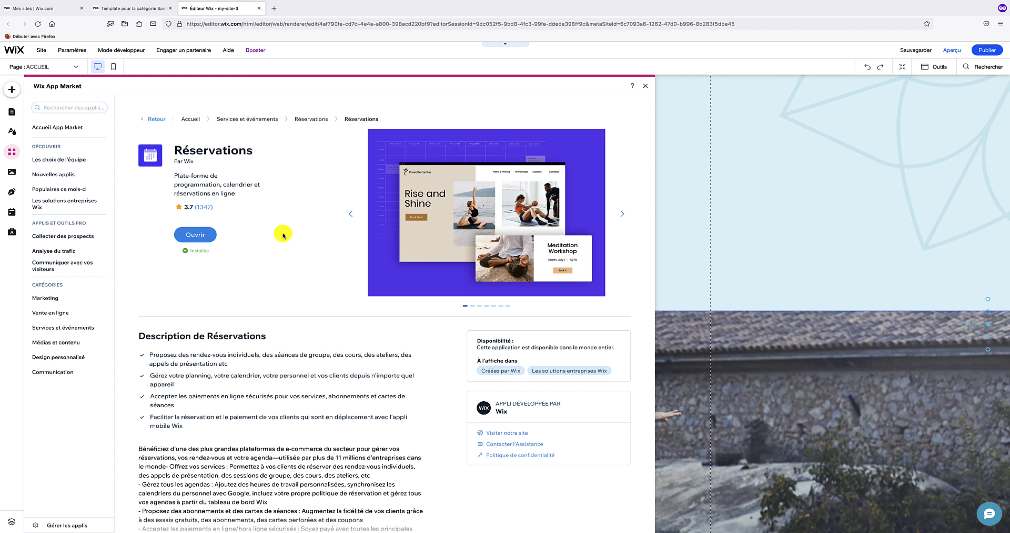
Step: Read the Réservations app's description and user reviews, and close the App Market
{"action": "scroll", "coordinate": [280, 233], "scroll_direction": "down", "scroll_amount": 2}
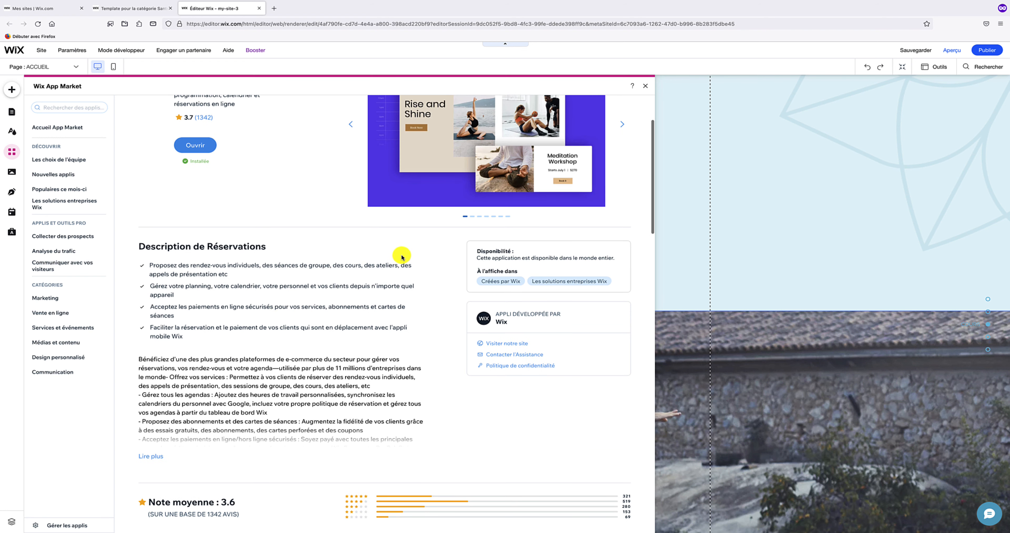
{"action": "scroll", "coordinate": [399, 254], "scroll_direction": "up", "scroll_amount": 1}
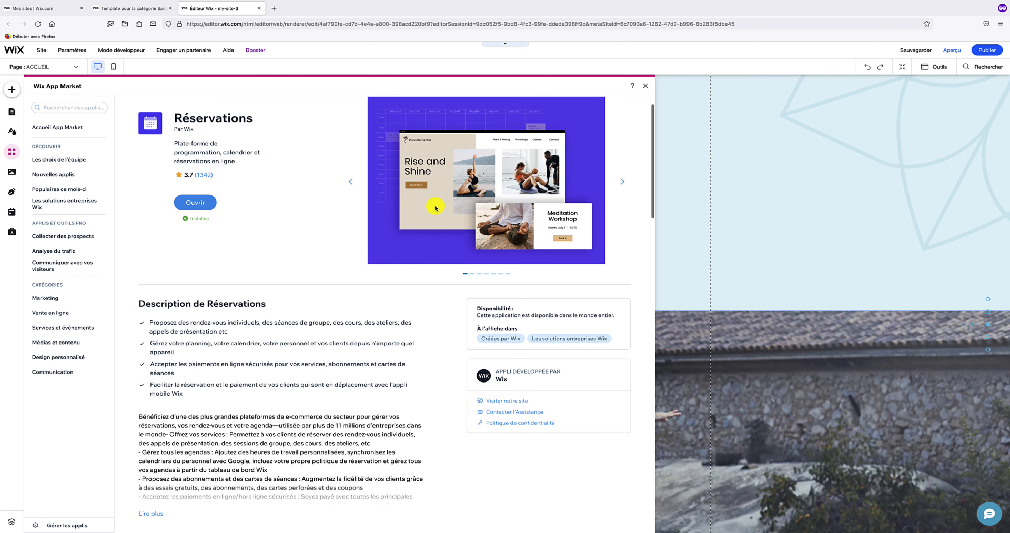
{"action": "scroll", "coordinate": [435, 207], "scroll_direction": "down", "scroll_amount": 10}
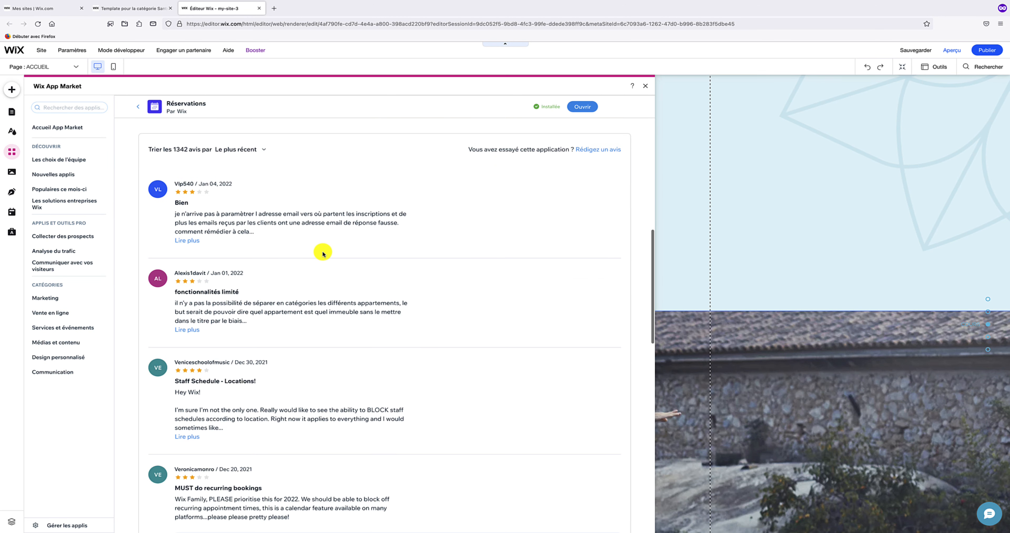
{"action": "scroll", "coordinate": [350, 223], "scroll_direction": "down", "scroll_amount": 2}
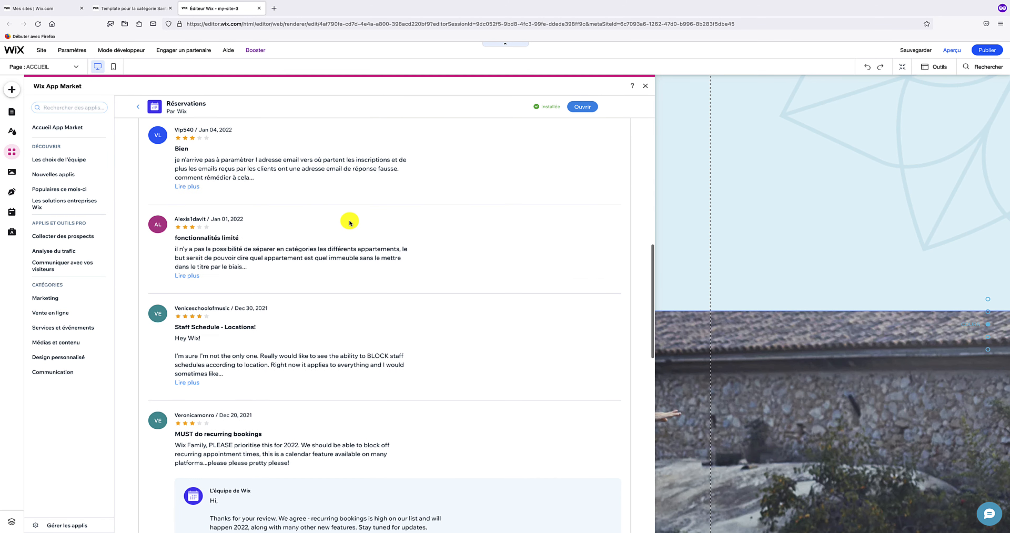
{"action": "scroll", "coordinate": [349, 223], "scroll_direction": "down", "scroll_amount": 2}
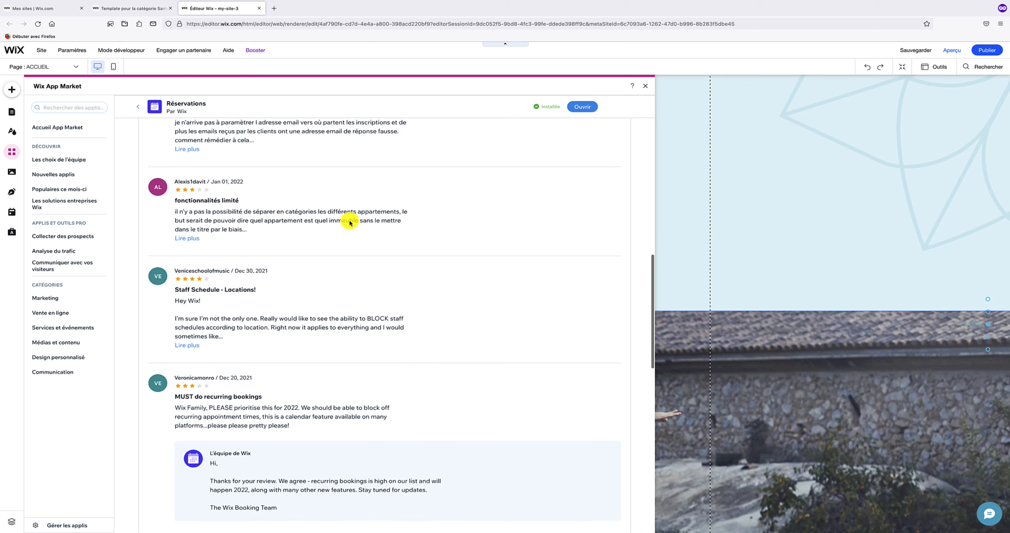
{"action": "scroll", "coordinate": [350, 223], "scroll_direction": "up", "scroll_amount": 1}
{"action": "scroll", "coordinate": [350, 223], "scroll_direction": "up", "scroll_amount": 3}
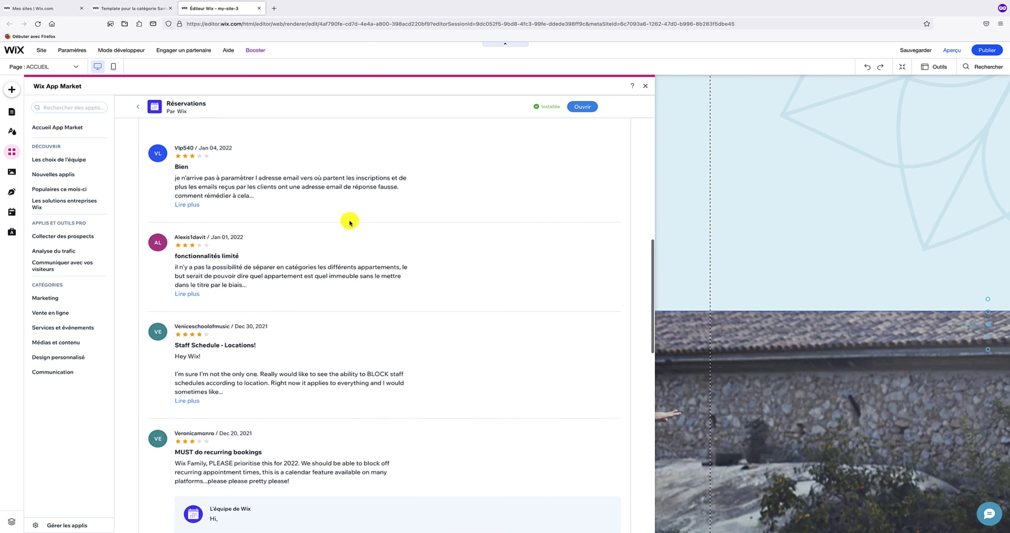
{"action": "scroll", "coordinate": [350, 223], "scroll_direction": "up", "scroll_amount": 5}
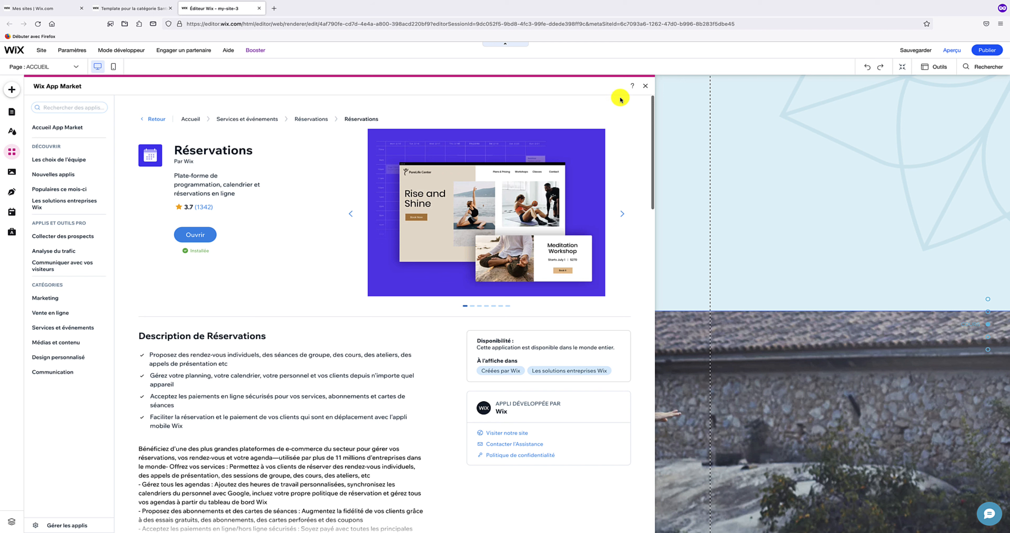
{"action": "left_click", "coordinate": [644, 86]}
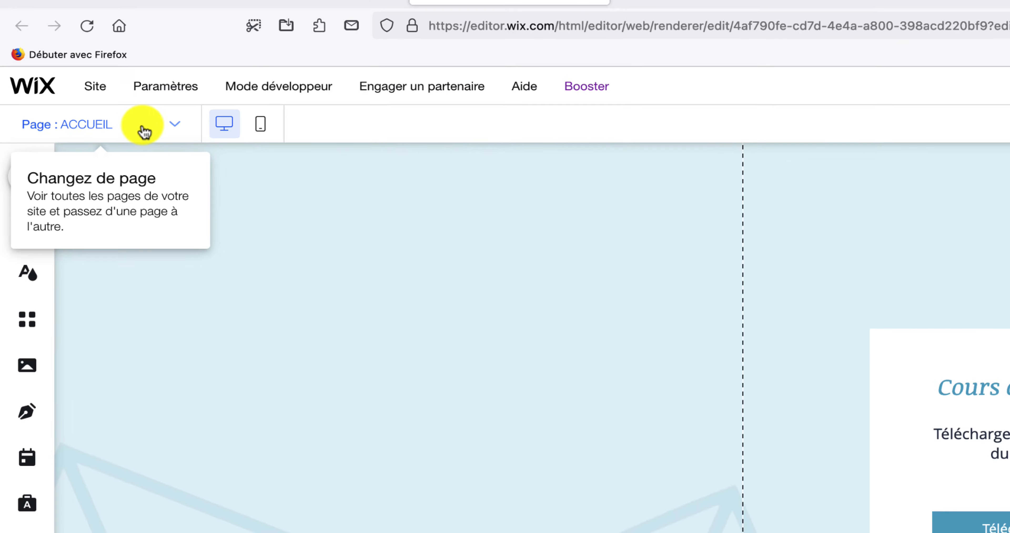
Step: Open the "RÉSERVER EN LIGNE" booking page and dismiss the offer to update the booking pages
{"action": "left_click", "coordinate": [145, 133]}
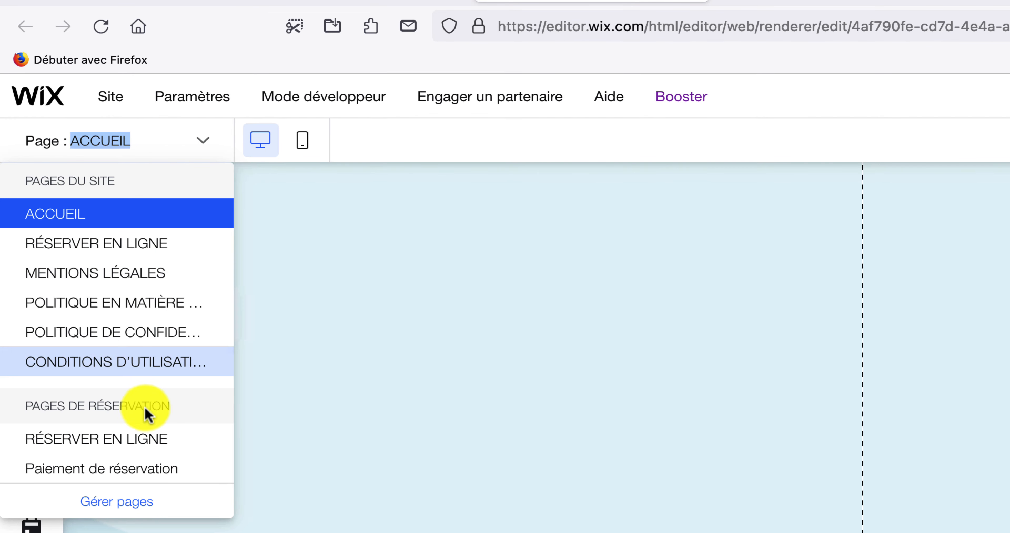
{"action": "left_click", "coordinate": [161, 440]}
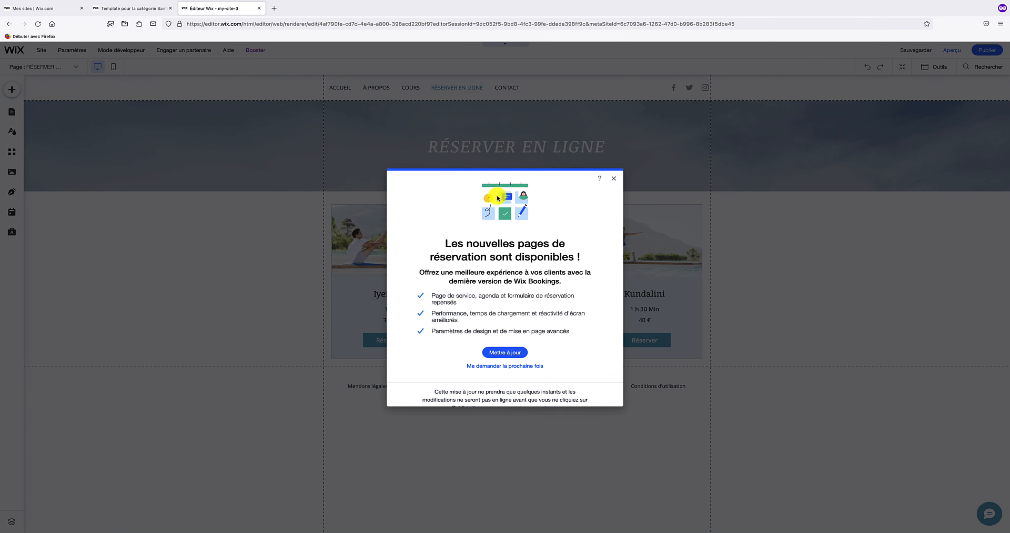
{"action": "left_click", "coordinate": [612, 180]}
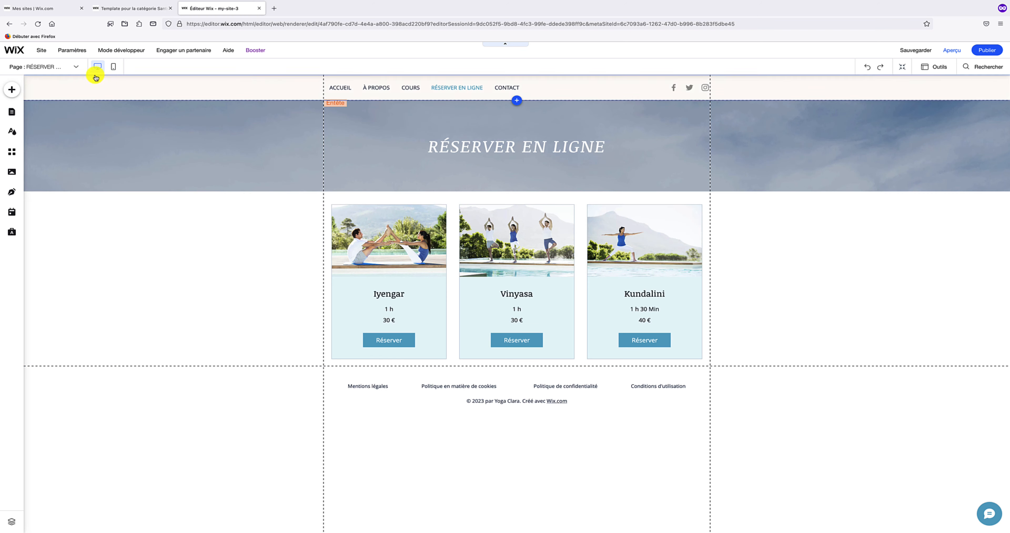
Step: On the ACCUEIL page, add a blank white classic strip directly below the Cours section and increase its height
{"action": "left_click", "coordinate": [56, 67]}
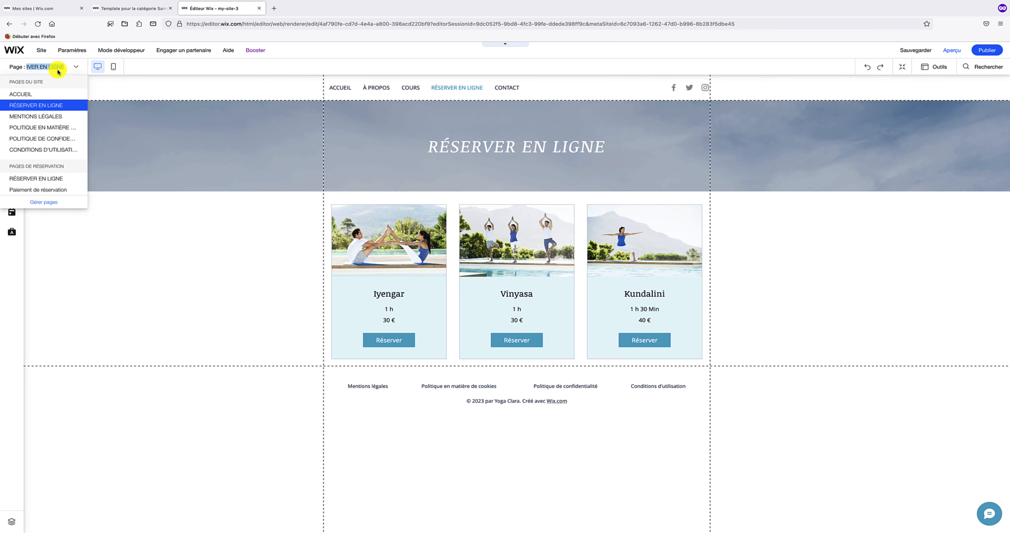
{"action": "left_click", "coordinate": [56, 94]}
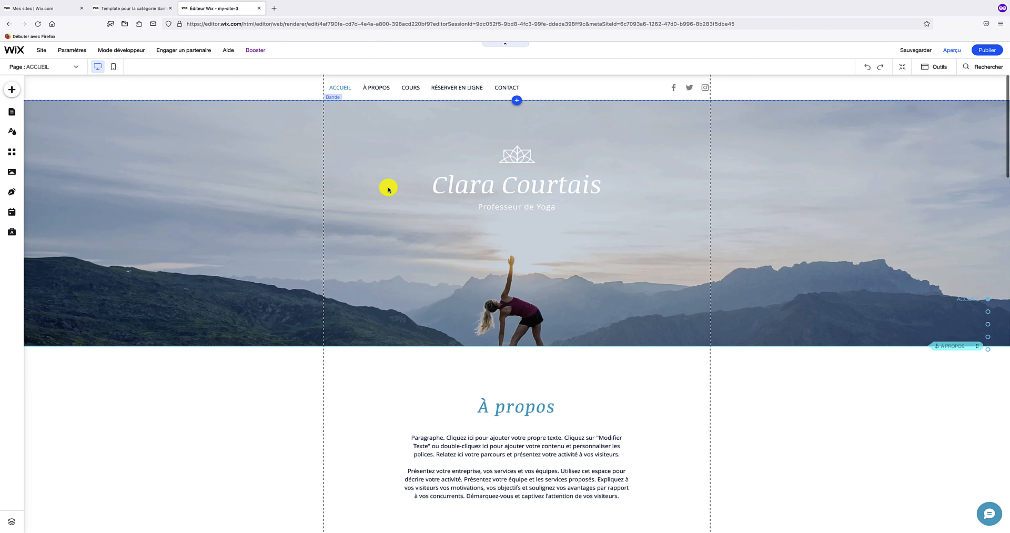
{"action": "scroll", "coordinate": [392, 189], "scroll_direction": "down", "scroll_amount": 5}
{"action": "scroll", "coordinate": [395, 190], "scroll_direction": "down", "scroll_amount": 6}
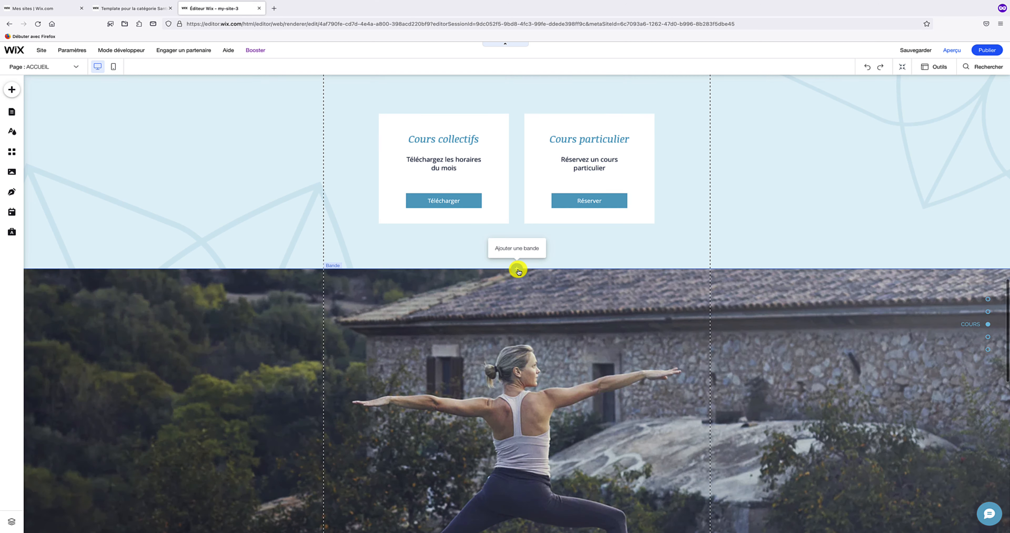
{"action": "left_click", "coordinate": [517, 270]}
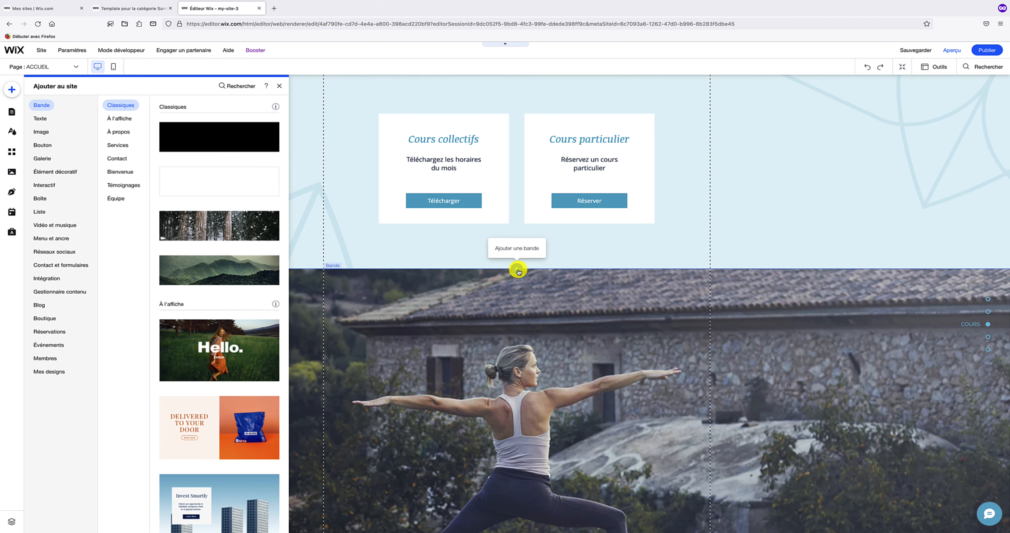
{"action": "left_click", "coordinate": [209, 183]}
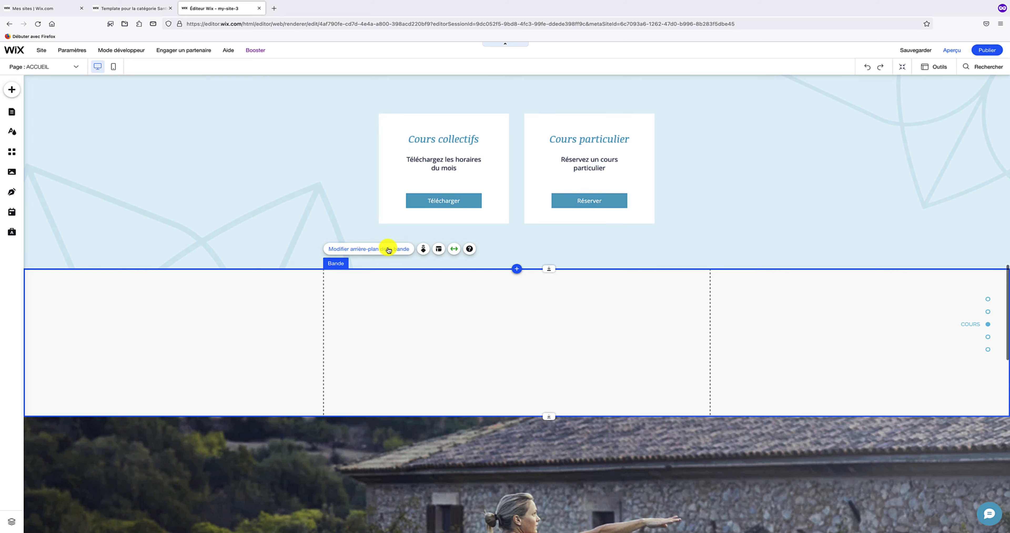
{"action": "left_click_drag", "start_coordinate": [548, 416], "coordinate": [547, 524]}
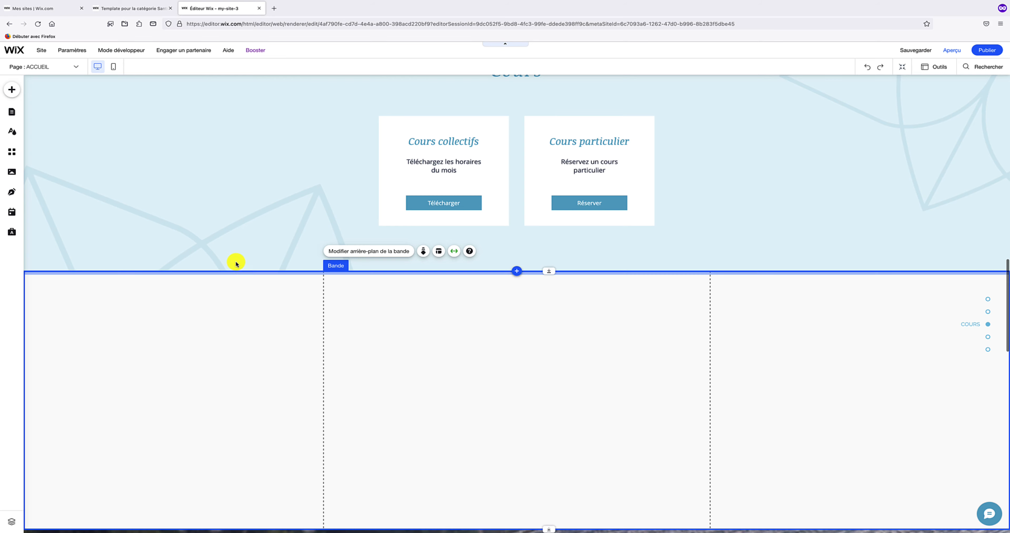
Step: Add the three-card "Liste de services" booking element to the blank strip and open its settings to the displayed services
{"action": "left_click", "coordinate": [18, 90]}
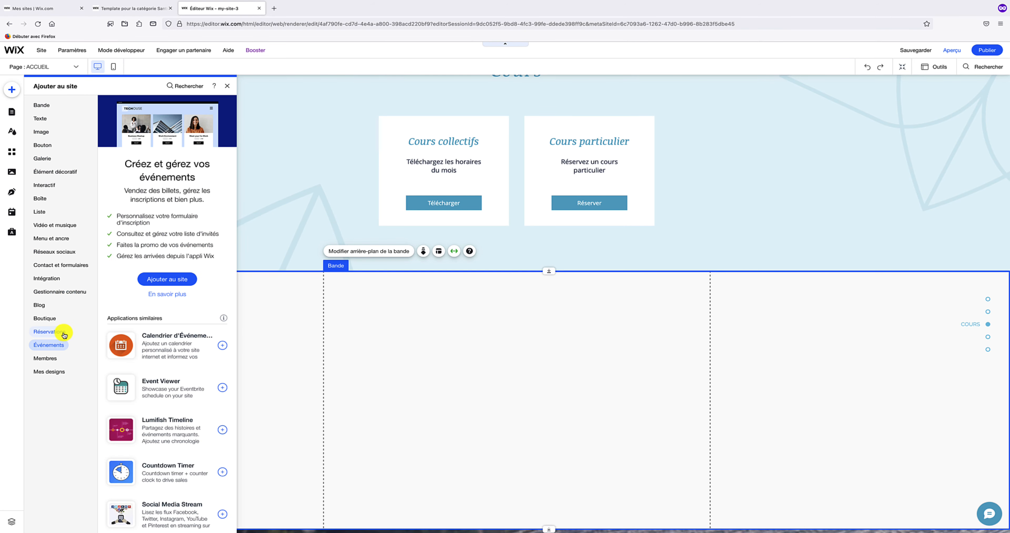
{"action": "mouse_move", "coordinate": [65, 335]}
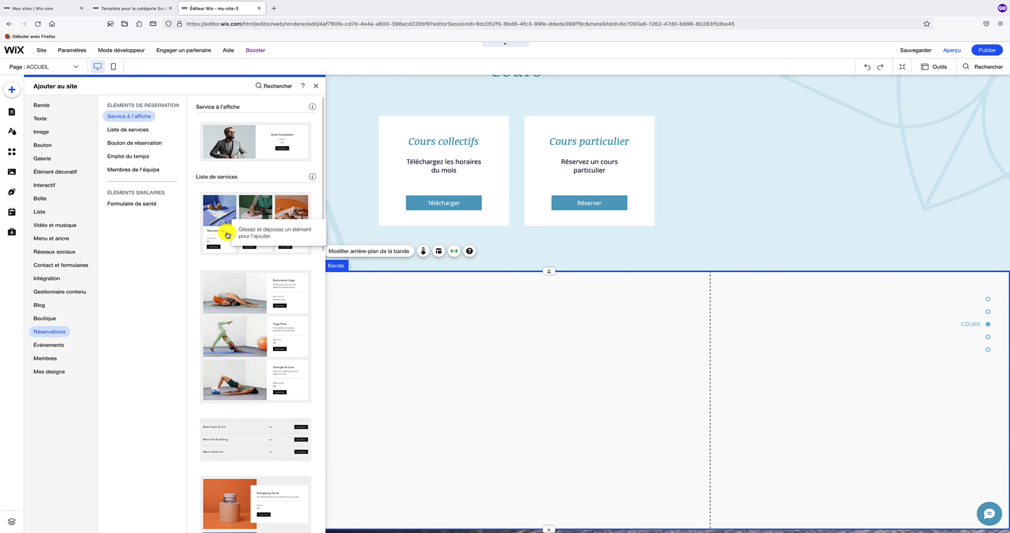
{"action": "left_click_drag", "start_coordinate": [228, 235], "coordinate": [422, 428]}
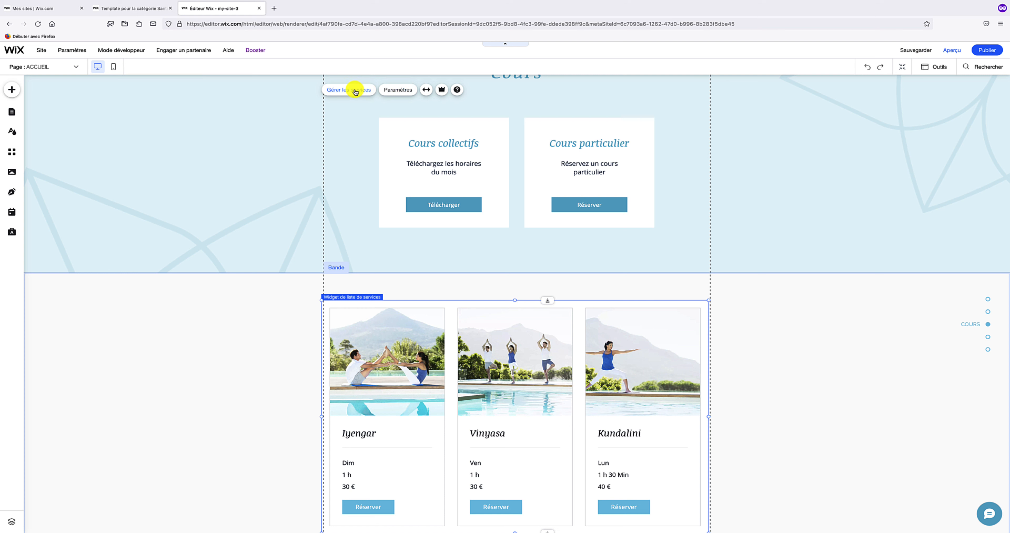
{"action": "left_click", "coordinate": [399, 91]}
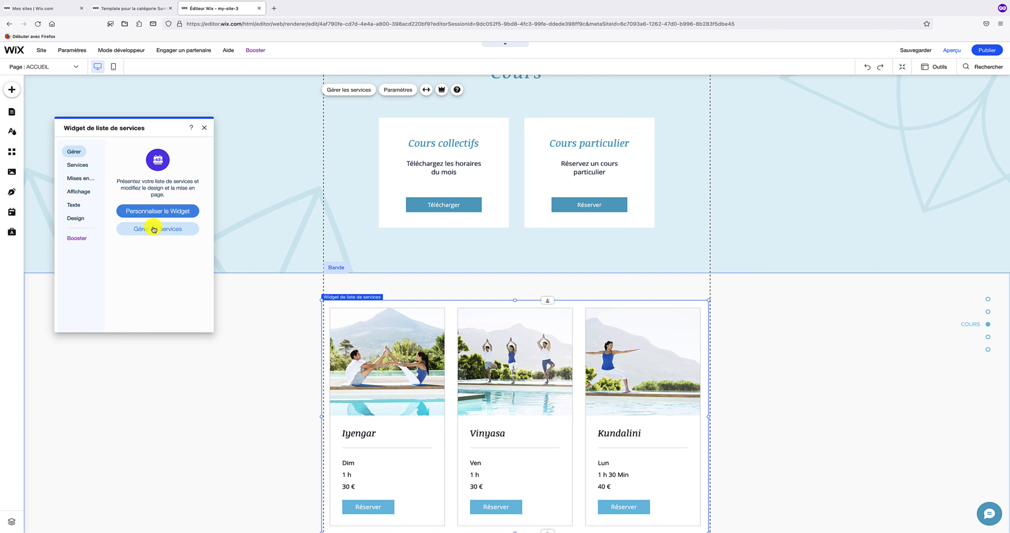
{"action": "left_click", "coordinate": [81, 164]}
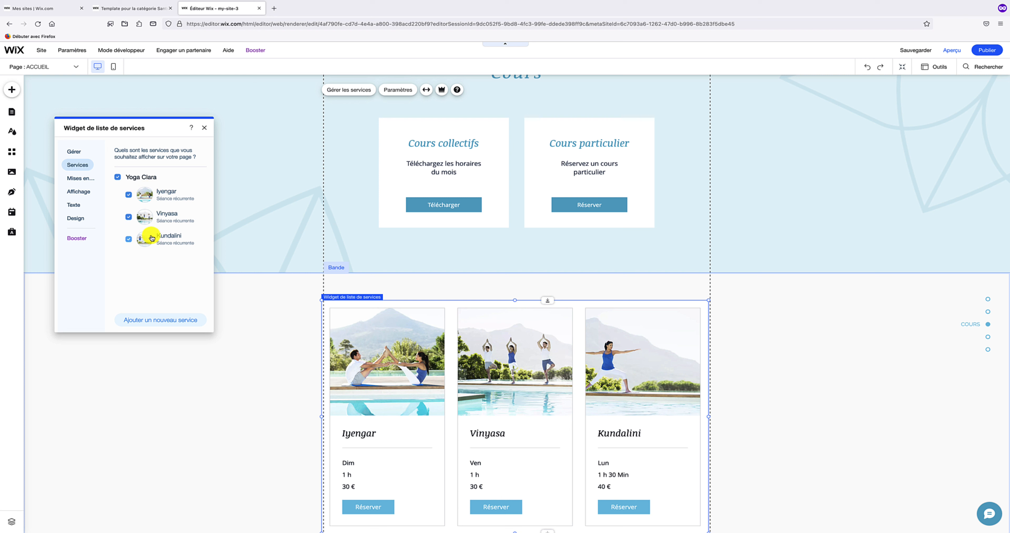
Step: Try the Côte à côte, Superposés and Bande layouts on the service list, and return to Grille
{"action": "left_click", "coordinate": [86, 179]}
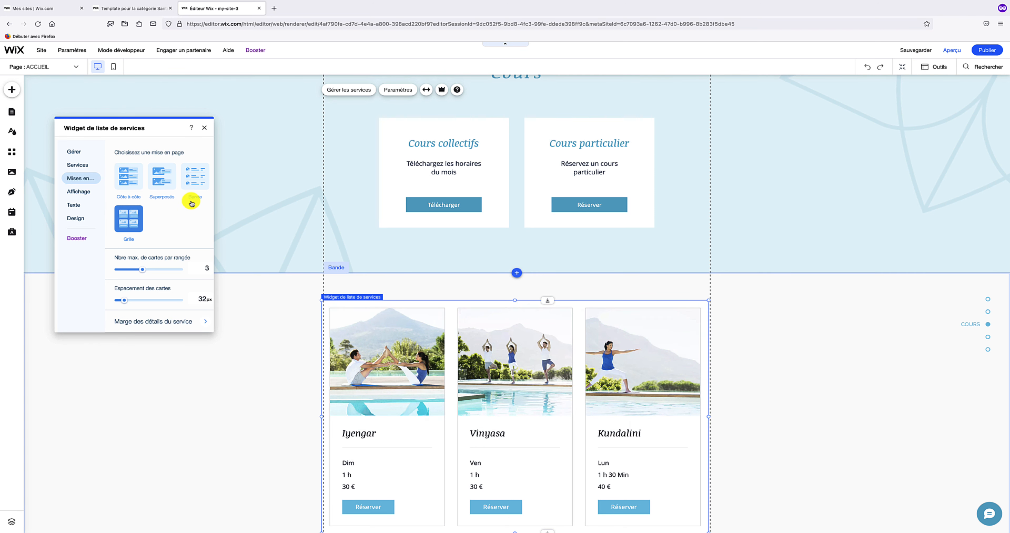
{"action": "left_click", "coordinate": [130, 187]}
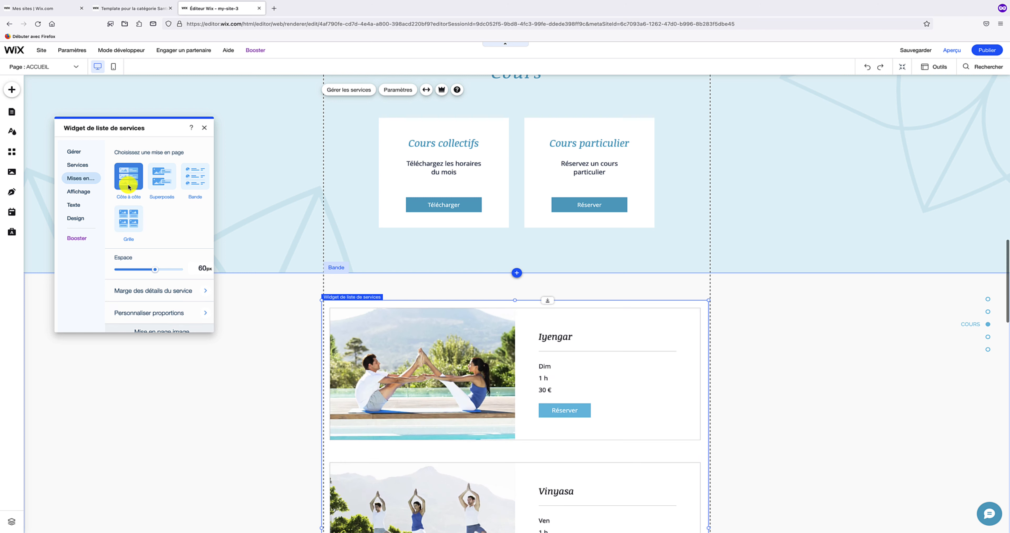
{"action": "left_click", "coordinate": [159, 183]}
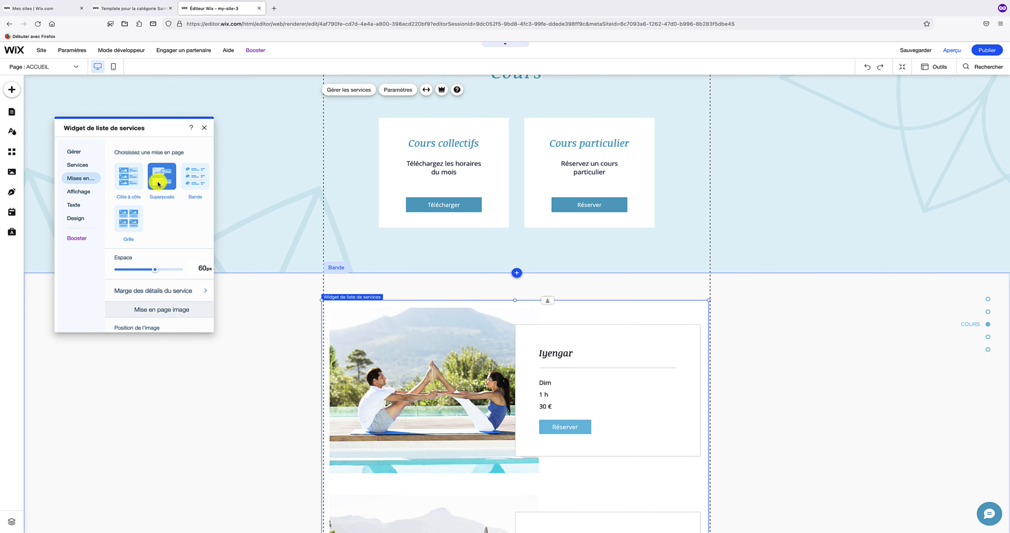
{"action": "left_click", "coordinate": [190, 184]}
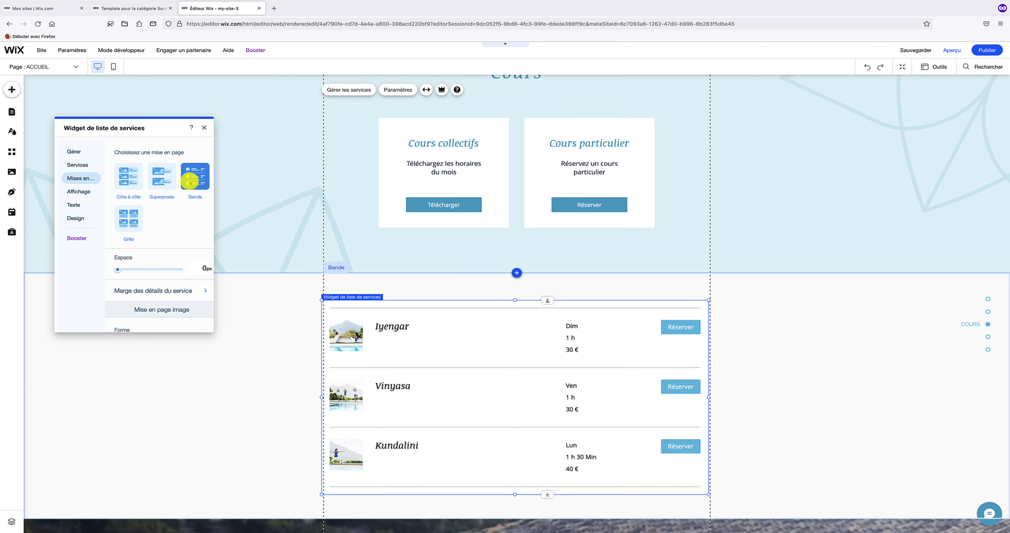
{"action": "left_click", "coordinate": [127, 213]}
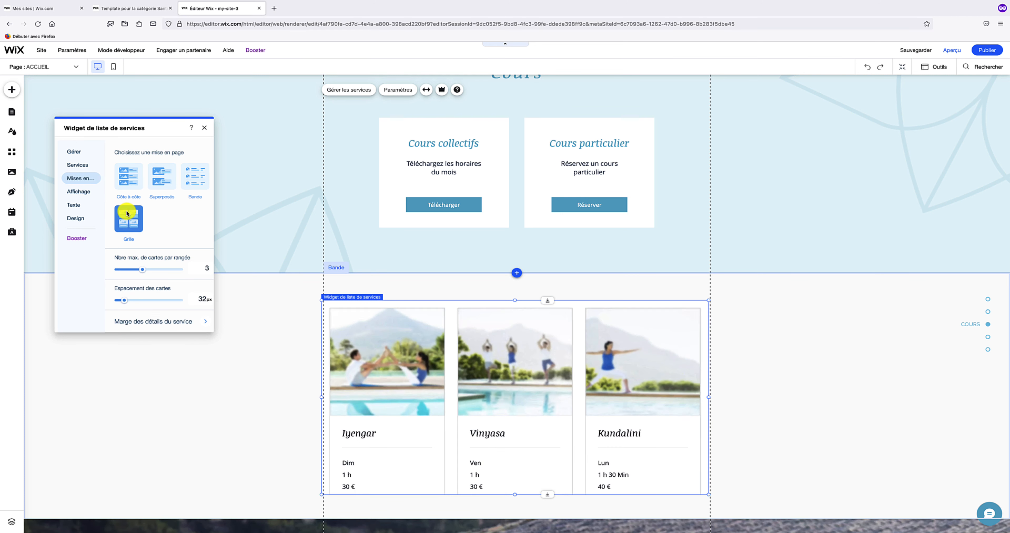
Step: Try a card spacing of 114 px in the service list grid, and set it back to 32 px
{"action": "scroll", "coordinate": [131, 215], "scroll_direction": "down", "scroll_amount": 2}
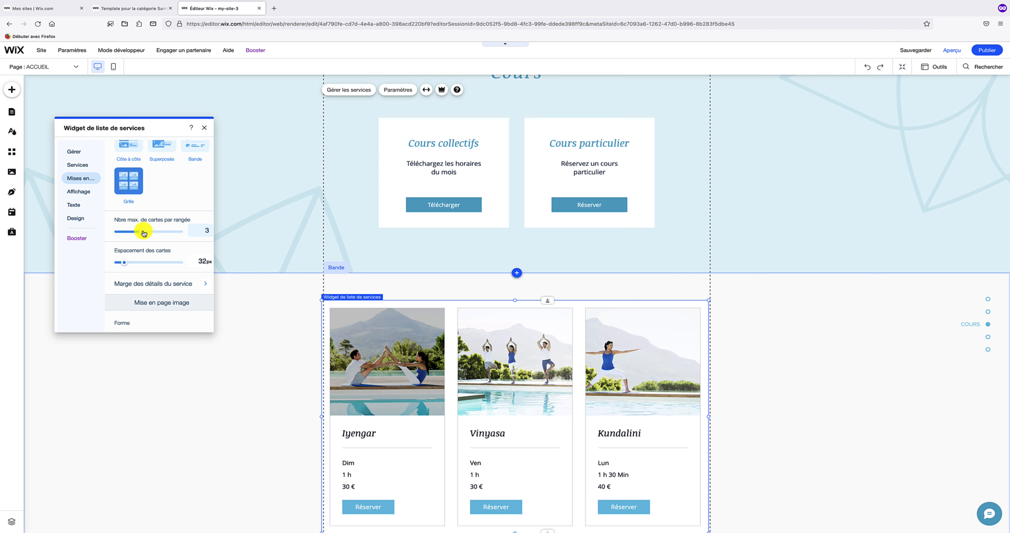
{"action": "mouse_move", "coordinate": [144, 233]}
{"action": "left_mouse_down"}
{"action": "mouse_move", "coordinate": [156, 234]}
{"action": "mouse_move", "coordinate": [141, 234]}
{"action": "left_mouse_up"}
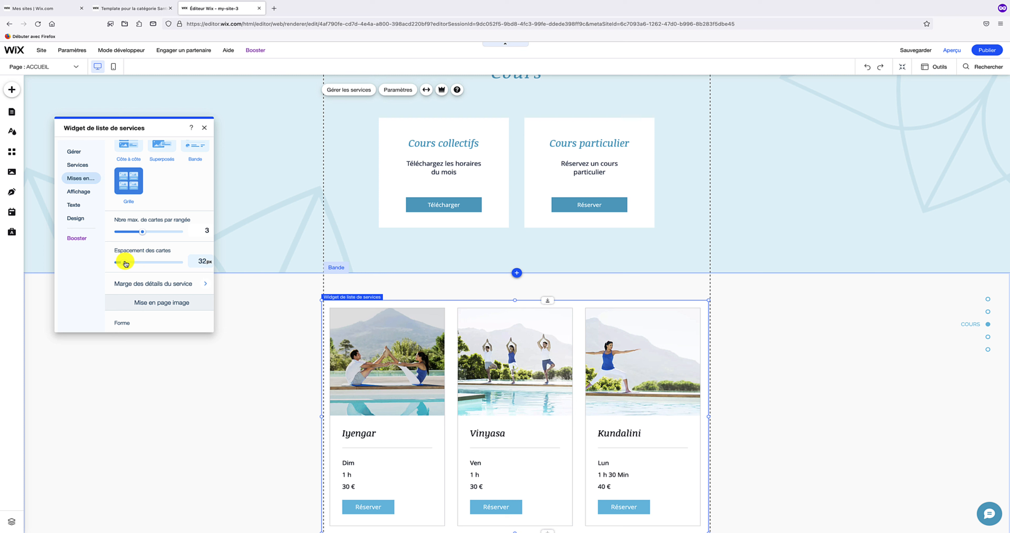
{"action": "left_click_drag", "start_coordinate": [125, 264], "coordinate": [140, 264]}
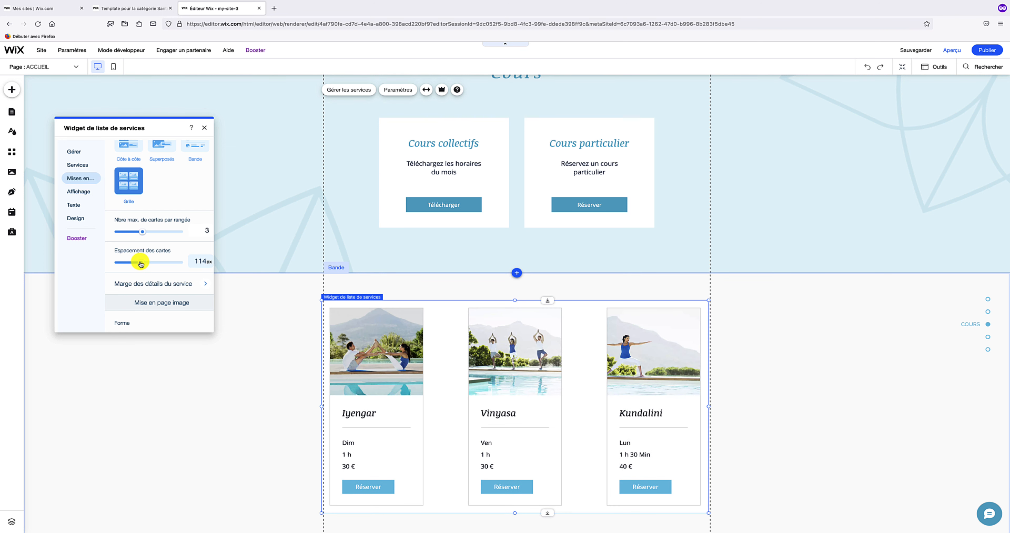
{"action": "left_click", "coordinate": [200, 263]}
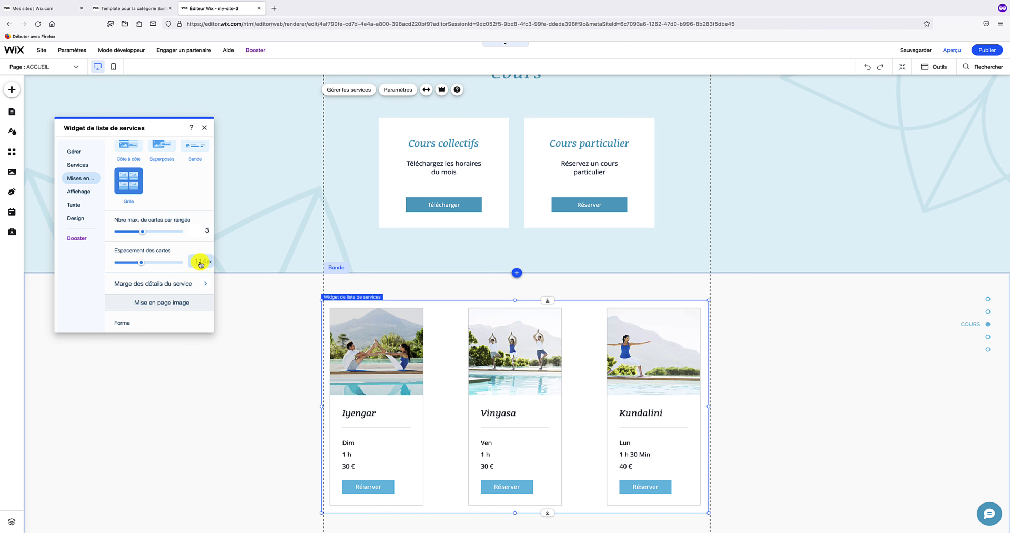
{"action": "left_click", "coordinate": [200, 261]}
{"action": "type", "text": "32"}
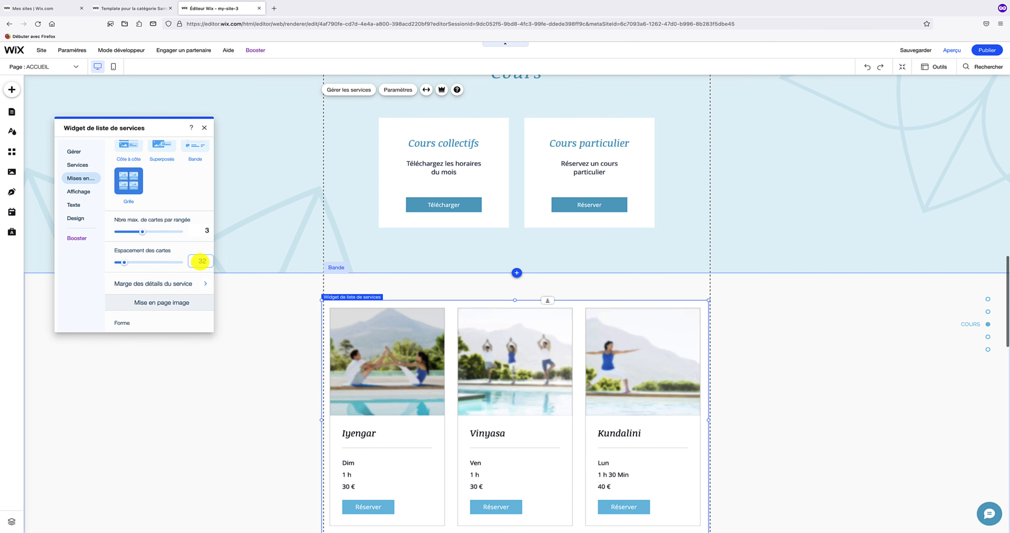
{"action": "key", "text": "Return"}
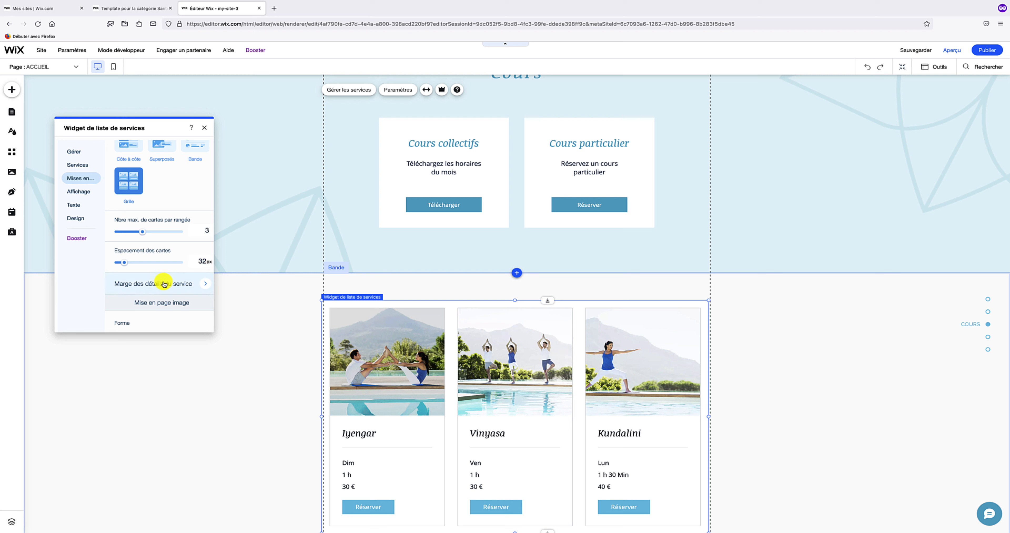
Step: Check the service detail margins, try the Rectangle and Arrondi image shapes, and return to Carré
{"action": "left_click", "coordinate": [174, 284]}
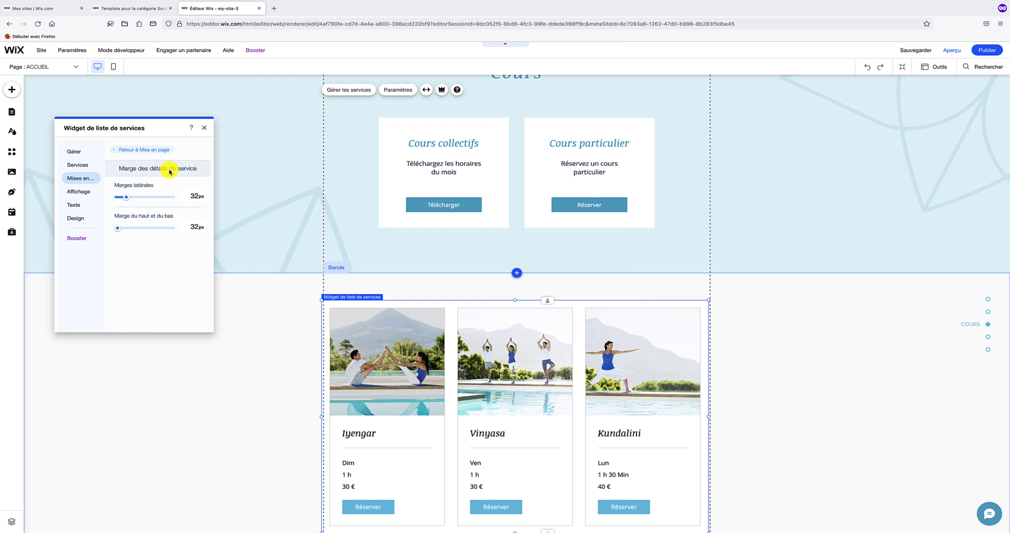
{"action": "left_click", "coordinate": [121, 151]}
{"action": "scroll", "coordinate": [171, 215], "scroll_direction": "down", "scroll_amount": 5}
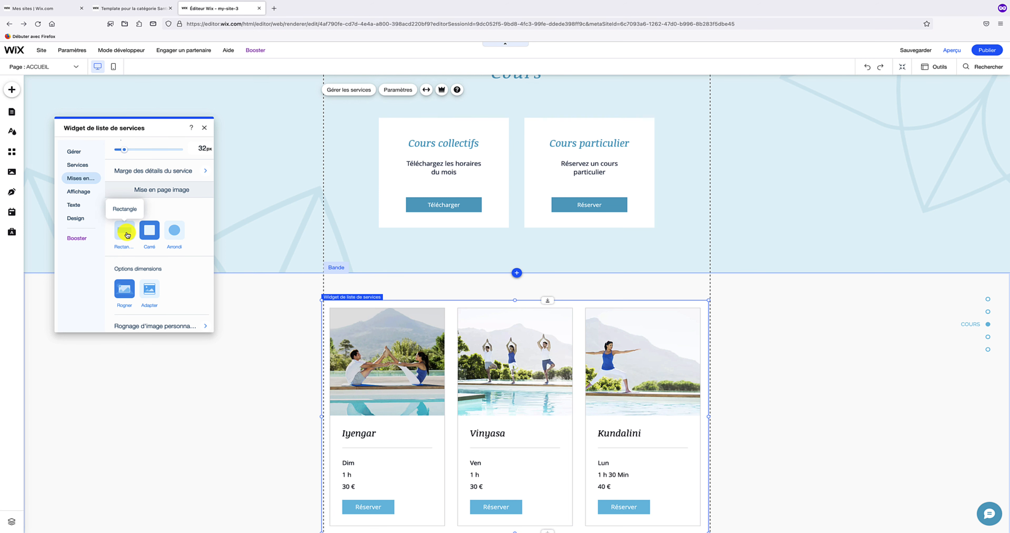
{"action": "left_click", "coordinate": [126, 234]}
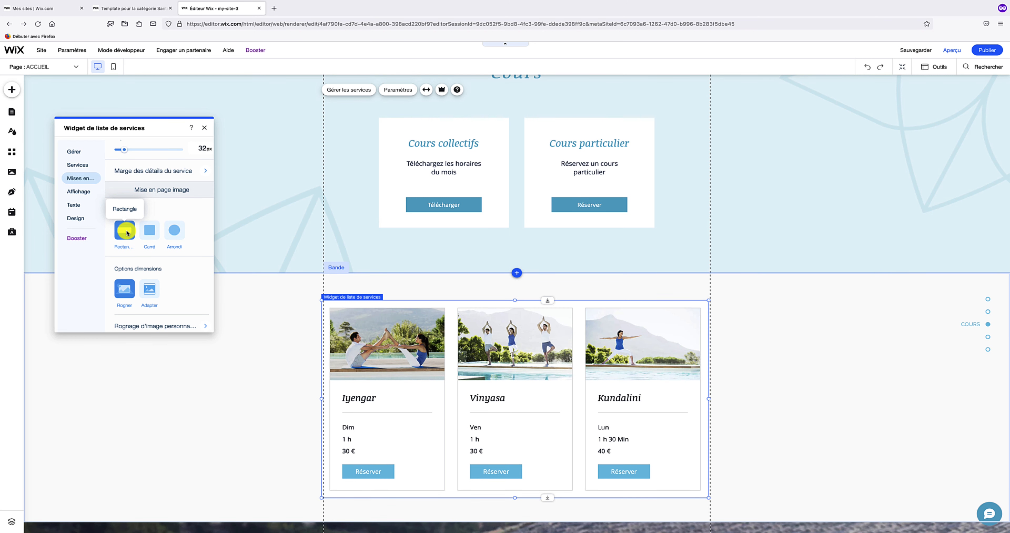
{"action": "left_click", "coordinate": [177, 231]}
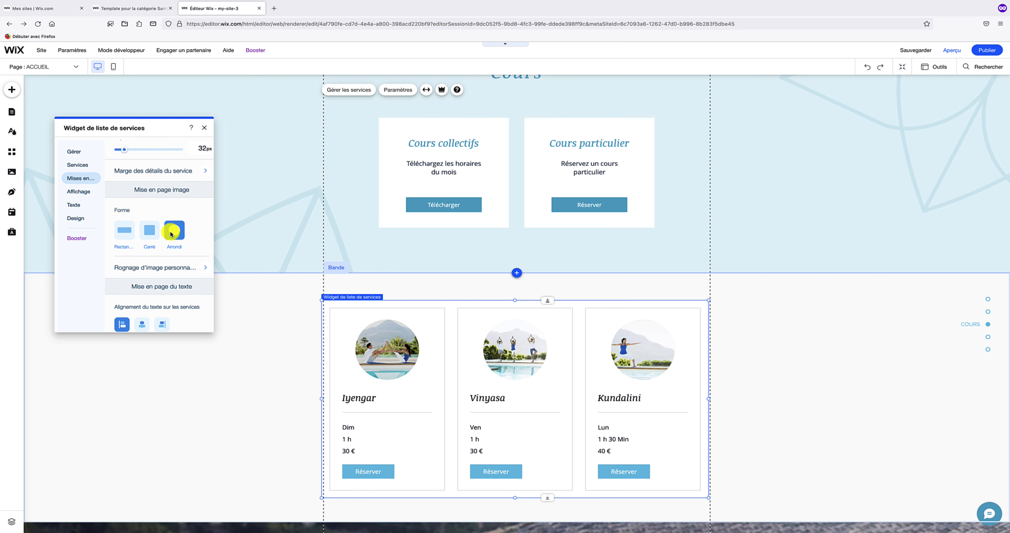
{"action": "left_click", "coordinate": [148, 230]}
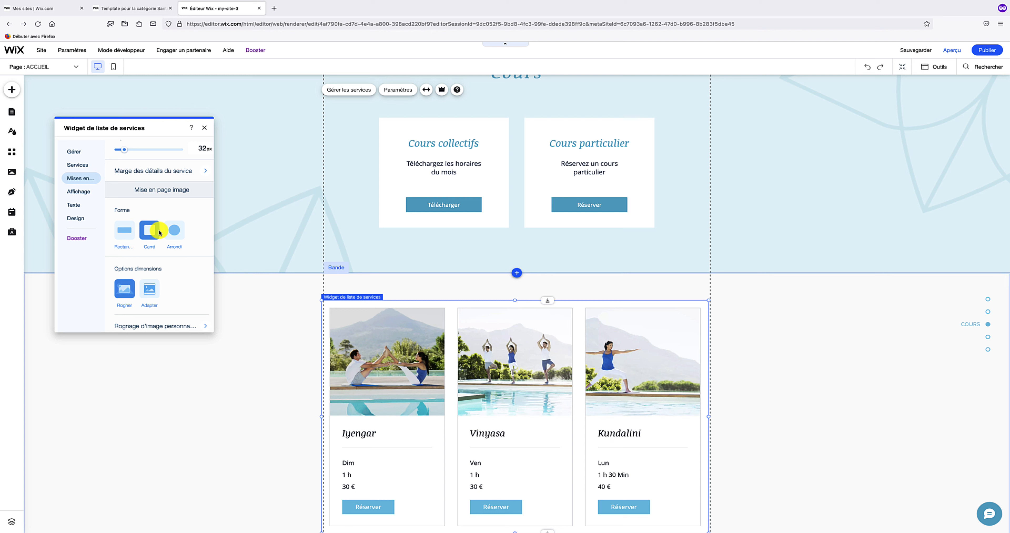
Step: Look through the image dimension options and the custom image cropping settings of the service list
{"action": "scroll", "coordinate": [158, 230], "scroll_direction": "down", "scroll_amount": 1}
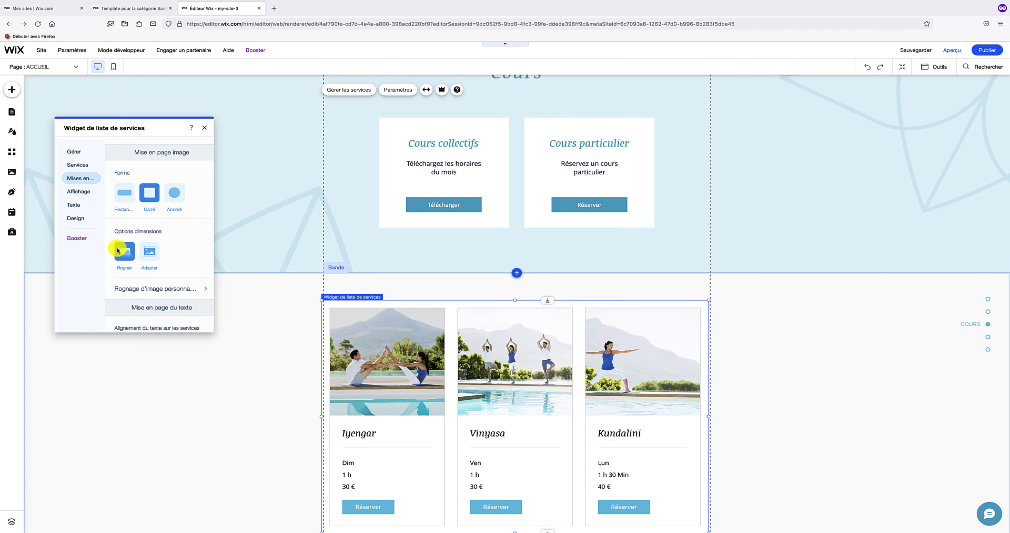
{"action": "scroll", "coordinate": [152, 255], "scroll_direction": "down", "scroll_amount": 1}
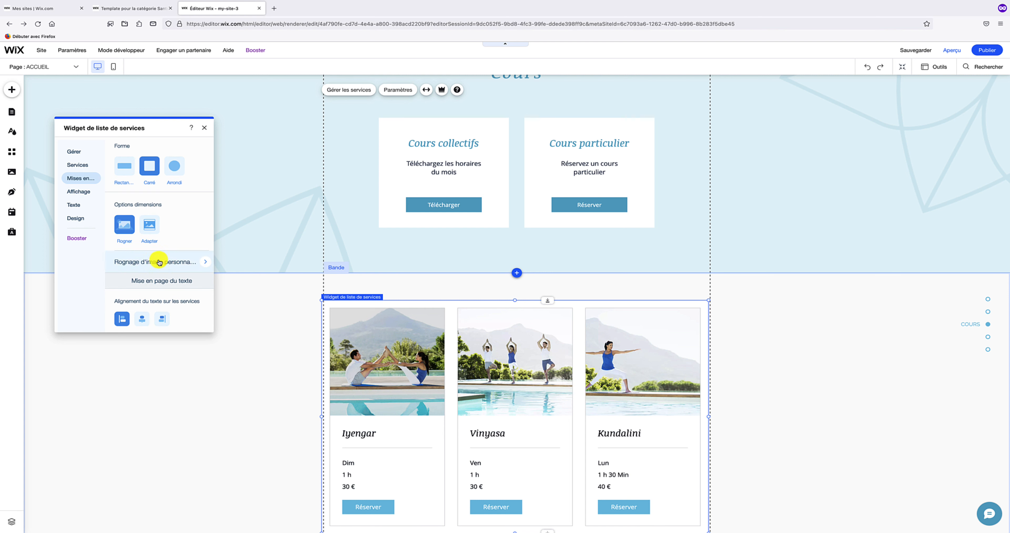
{"action": "left_click", "coordinate": [159, 262]}
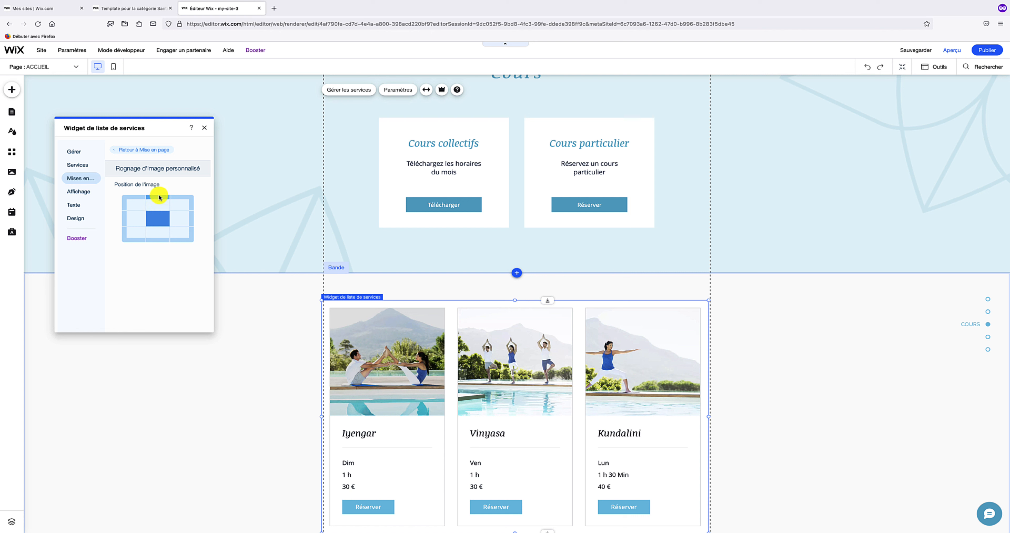
{"action": "left_click", "coordinate": [131, 151]}
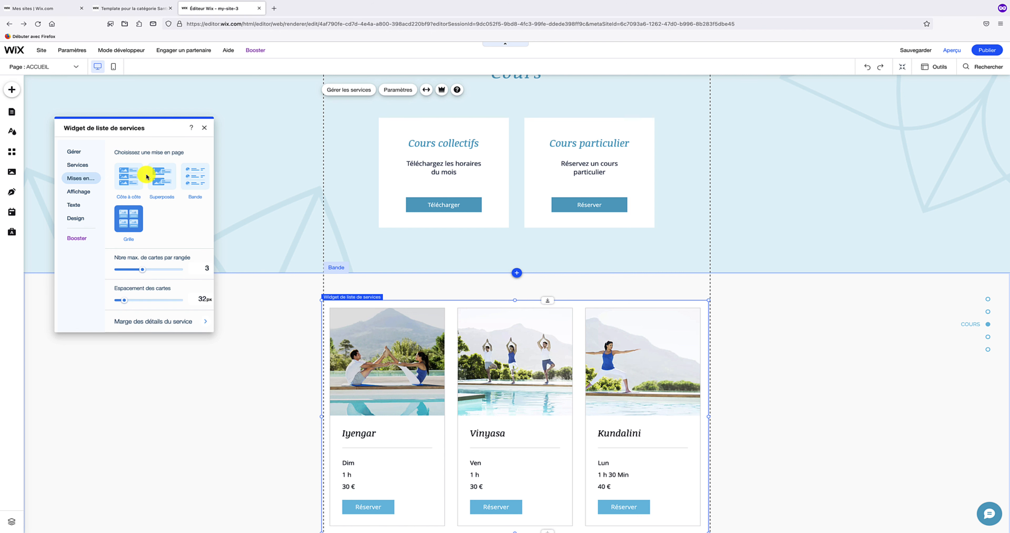
Step: Try centring the text on the service cards, and set its alignment to the right
{"action": "scroll", "coordinate": [145, 175], "scroll_direction": "down", "scroll_amount": 3}
{"action": "scroll", "coordinate": [147, 176], "scroll_direction": "down", "scroll_amount": 5}
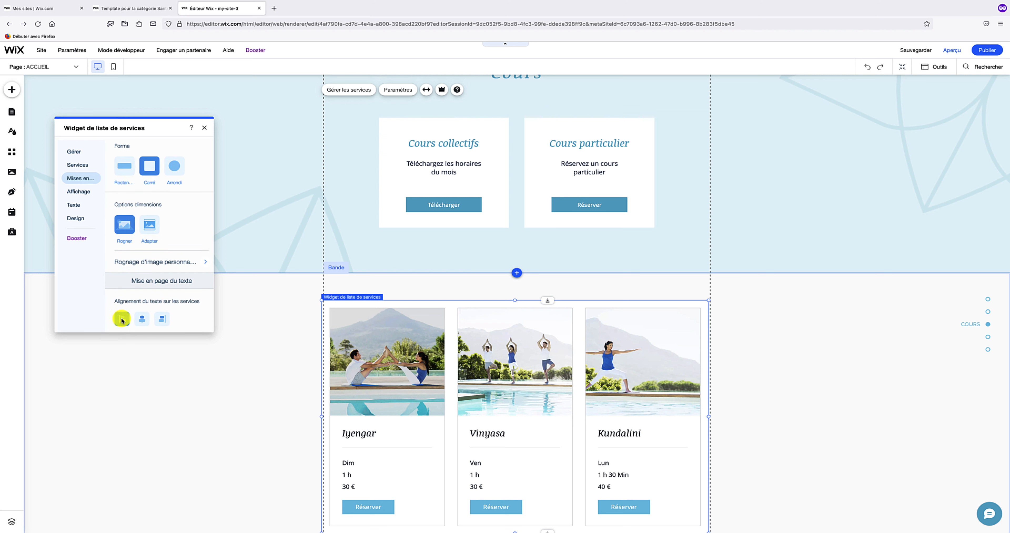
{"action": "left_click", "coordinate": [138, 320]}
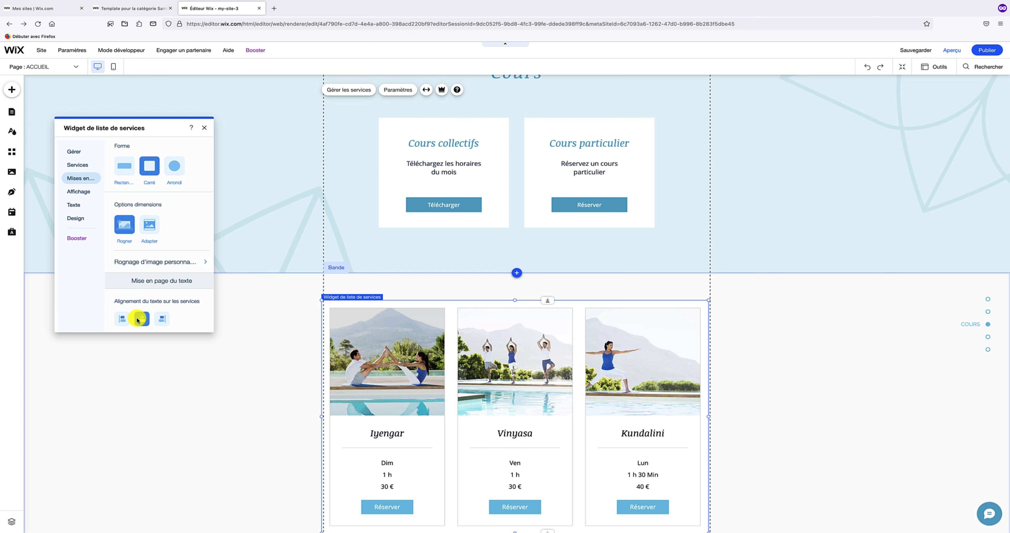
{"action": "left_click", "coordinate": [162, 320]}
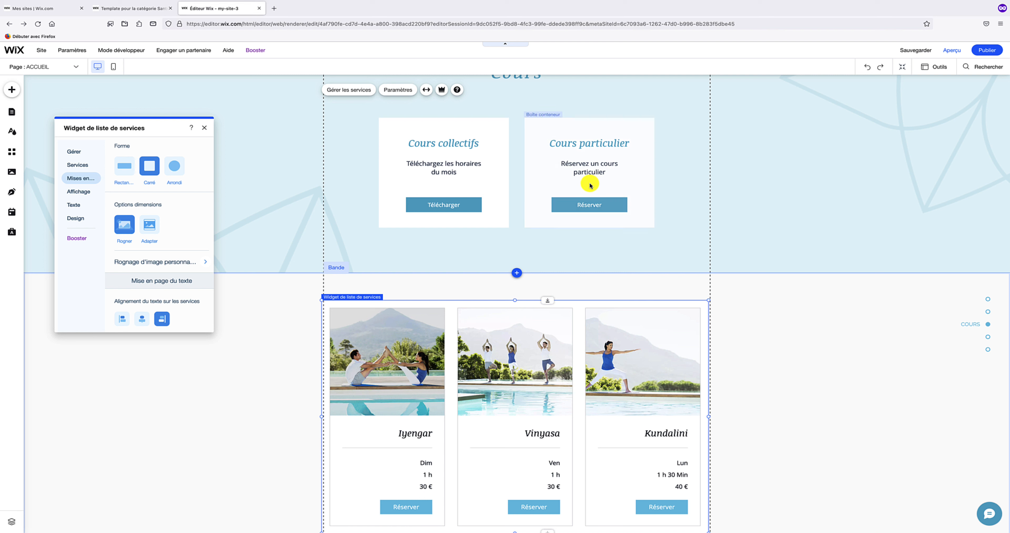
Step: Turn on the title display for the service list and review which service details are shown
{"action": "left_click", "coordinate": [71, 190]}
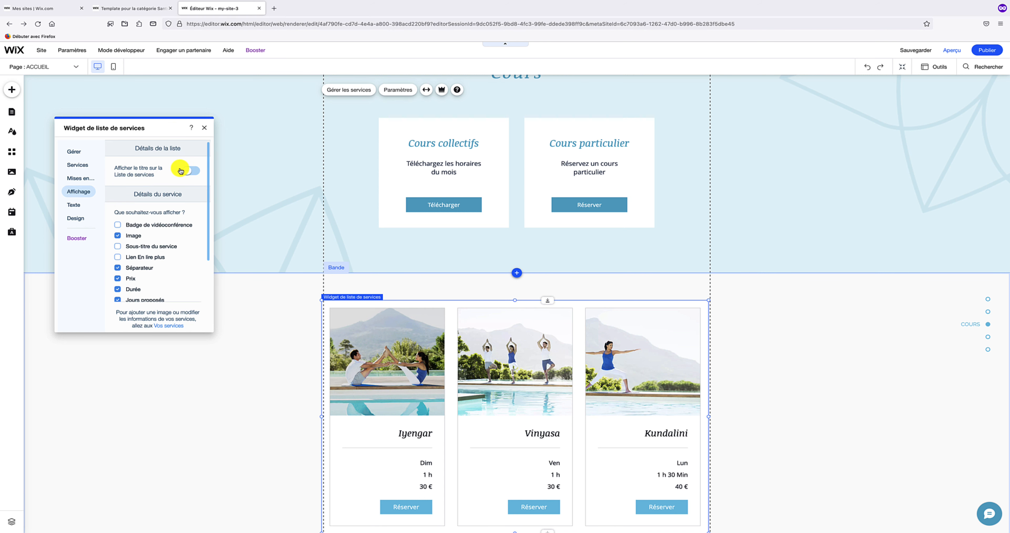
{"action": "left_click", "coordinate": [188, 172]}
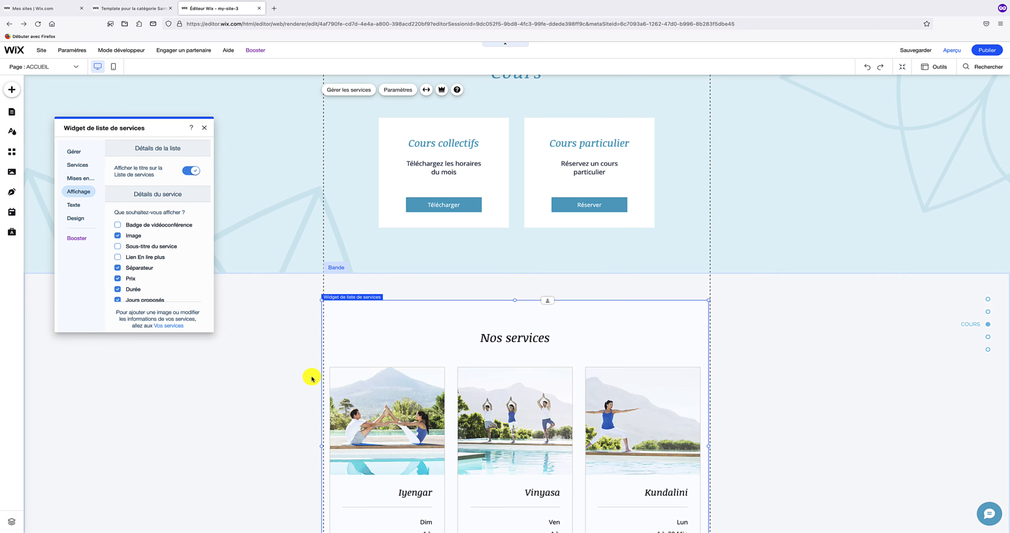
{"action": "scroll", "coordinate": [353, 411], "scroll_direction": "down", "scroll_amount": 3}
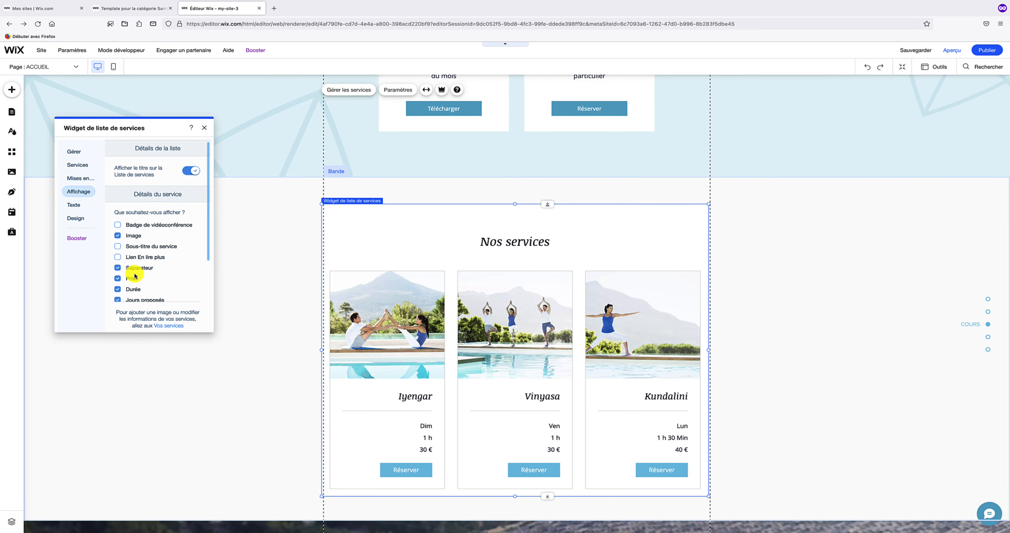
{"action": "scroll", "coordinate": [153, 275], "scroll_direction": "down", "scroll_amount": 1}
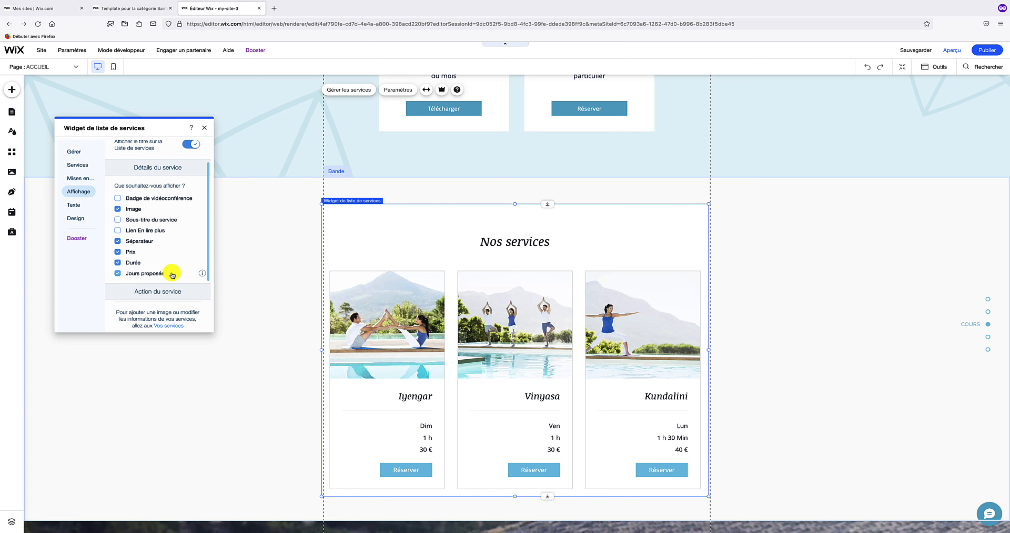
{"action": "scroll", "coordinate": [169, 271], "scroll_direction": "down", "scroll_amount": 1}
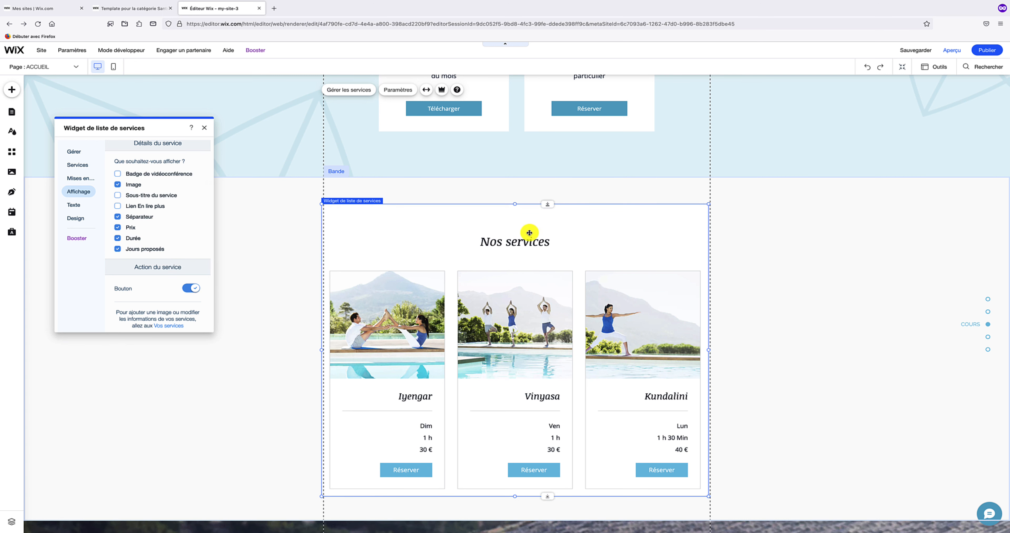
Step: Change the service list's title text to "Mes services"
{"action": "left_click", "coordinate": [74, 204]}
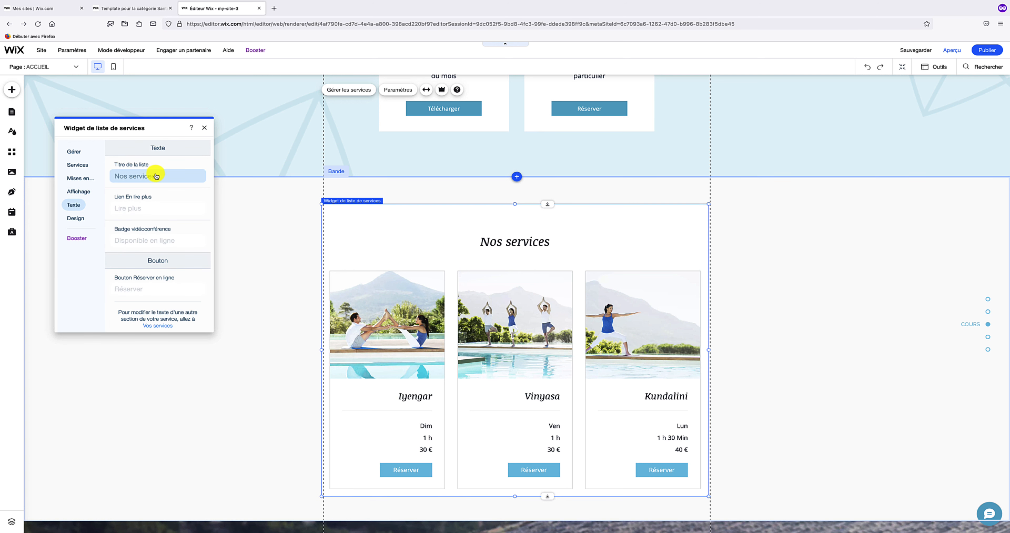
{"action": "left_click", "coordinate": [156, 174]}
{"action": "type", "text": "Me"}
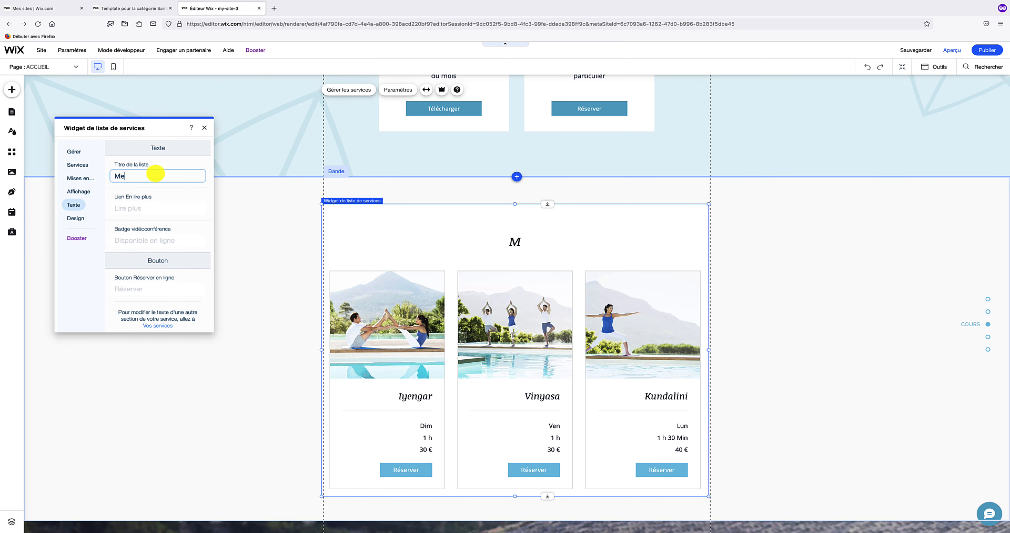
{"action": "type", "text": "s services"}
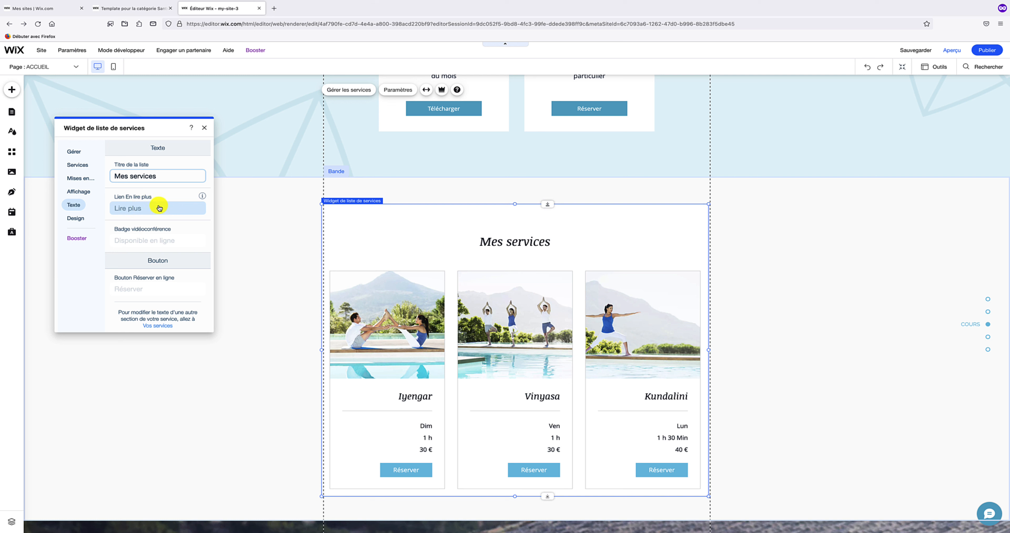
Step: Set the read-more link text to "Découvrir" and show that link on the service cards
{"action": "left_click", "coordinate": [147, 207]}
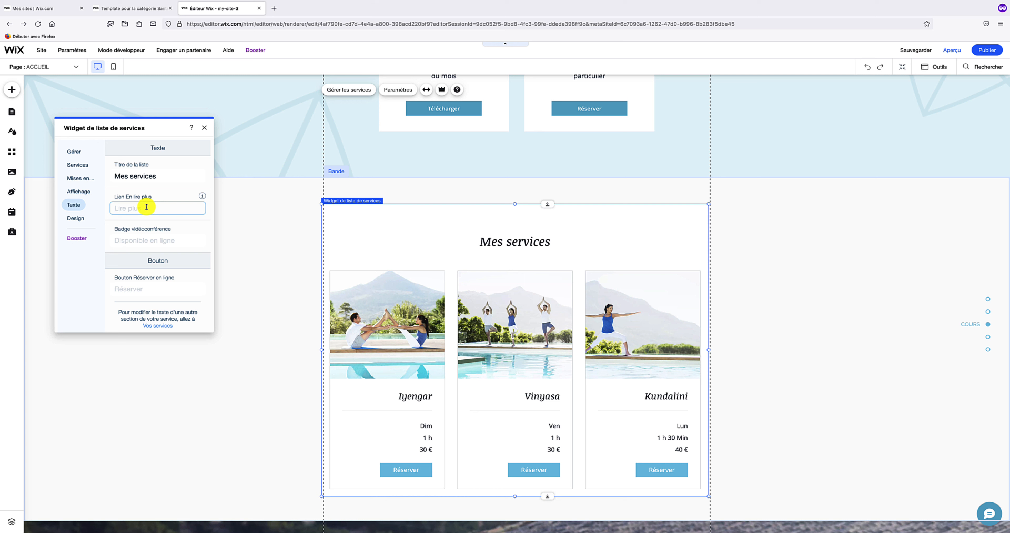
{"action": "type", "text": "Découvrir"}
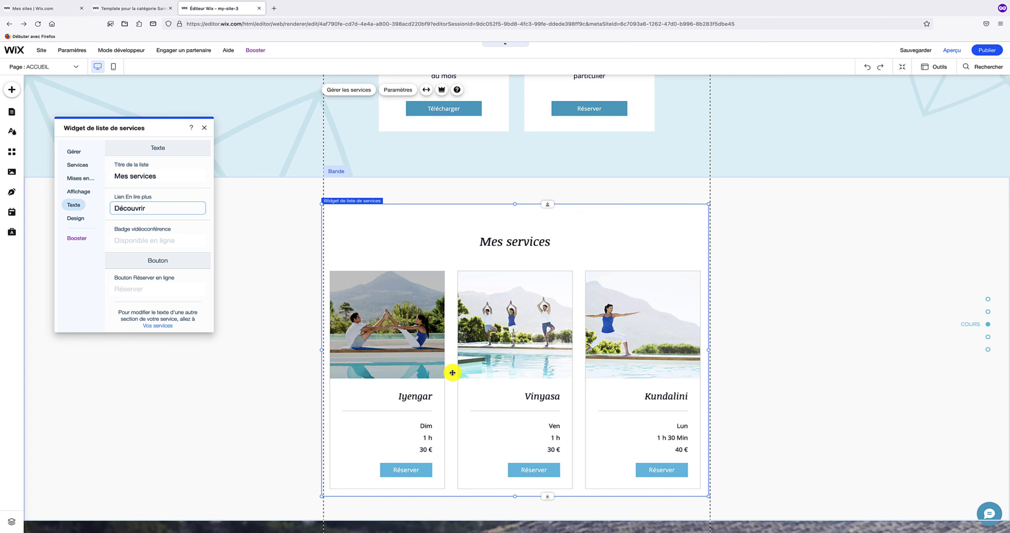
{"action": "left_click", "coordinate": [84, 191]}
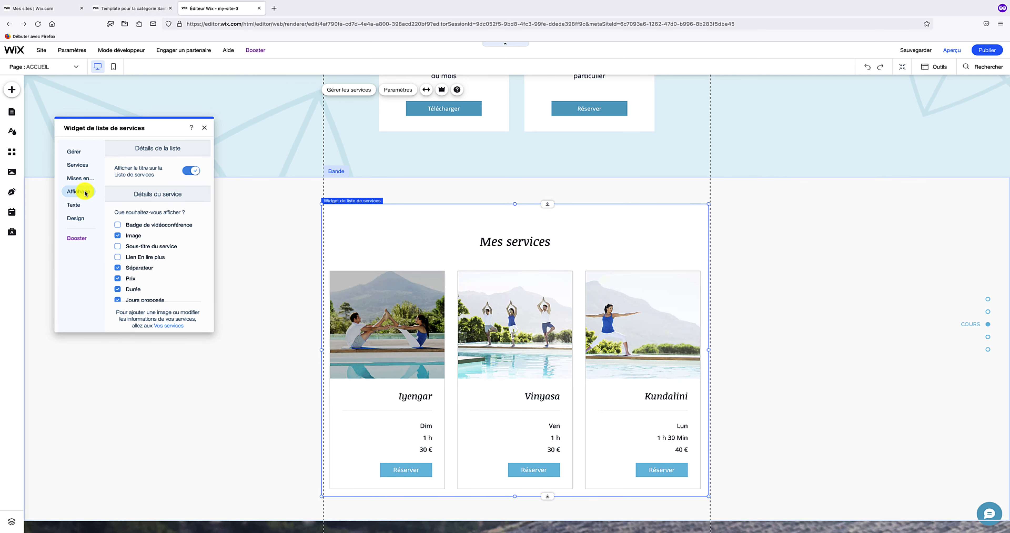
{"action": "left_click", "coordinate": [117, 256]}
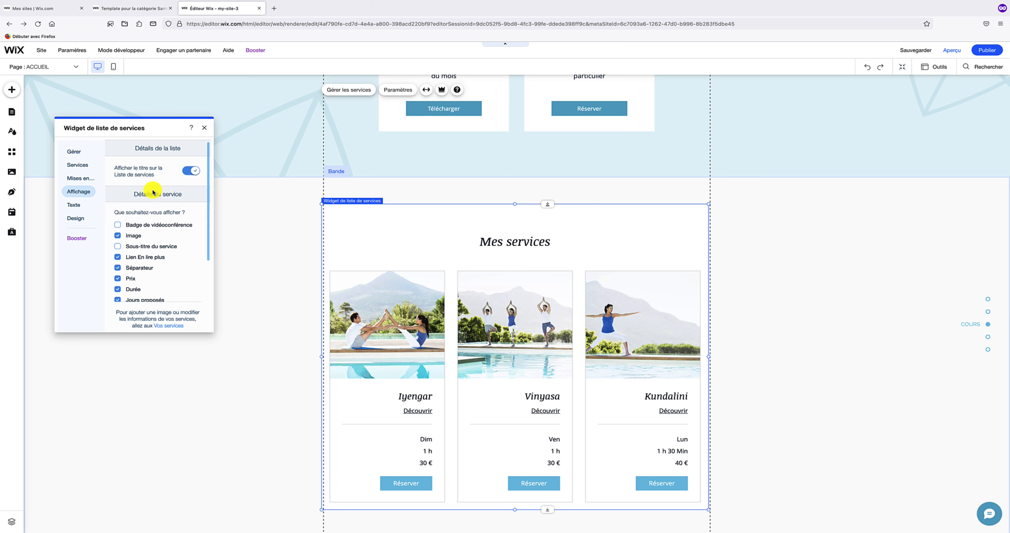
Step: Change the online booking button's text to "Commencer"
{"action": "left_click", "coordinate": [74, 204]}
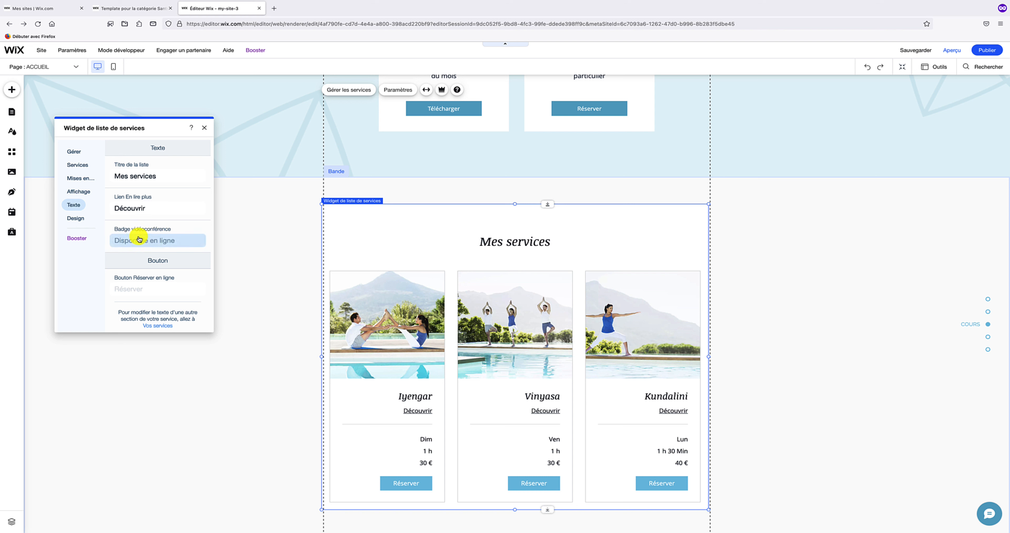
{"action": "left_click", "coordinate": [148, 289]}
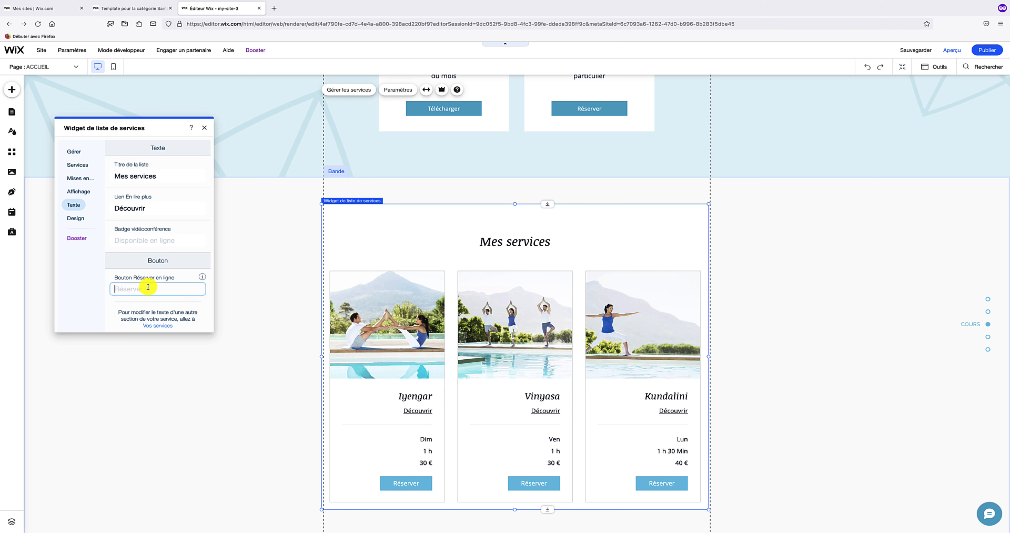
{"action": "type", "text": "Commencer"}
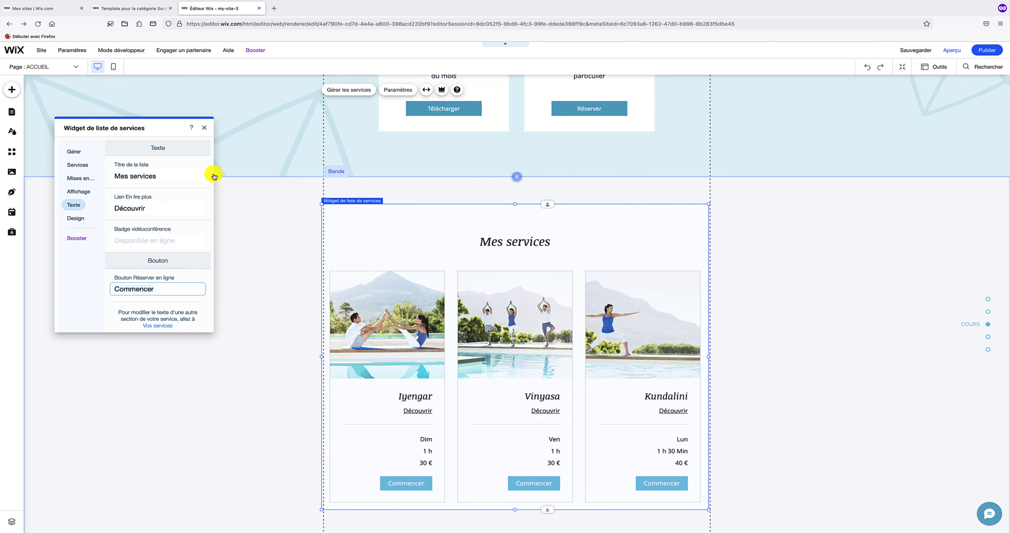
Step: Look at the background and separator design settings and the colour palette for the list background
{"action": "left_click", "coordinate": [75, 216]}
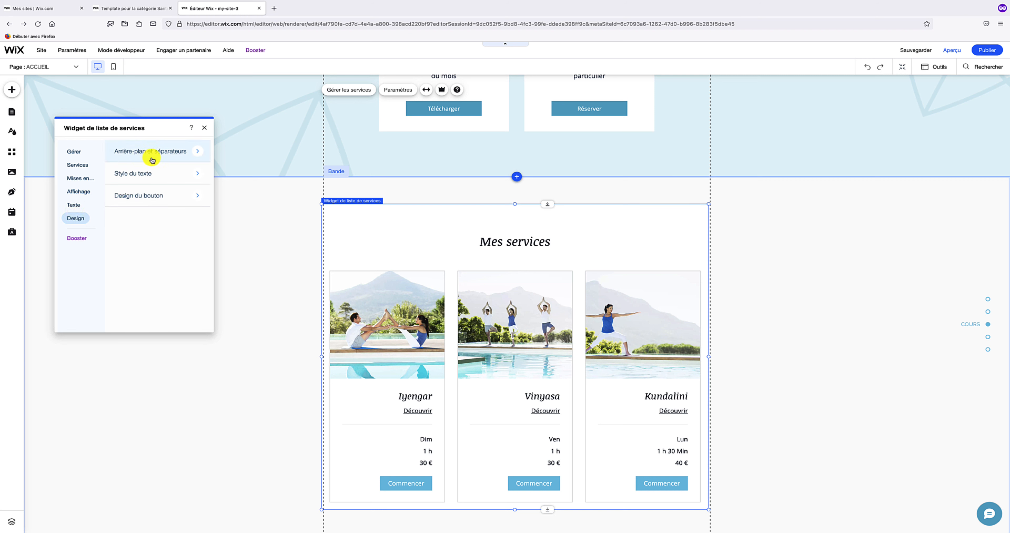
{"action": "left_click", "coordinate": [167, 153]}
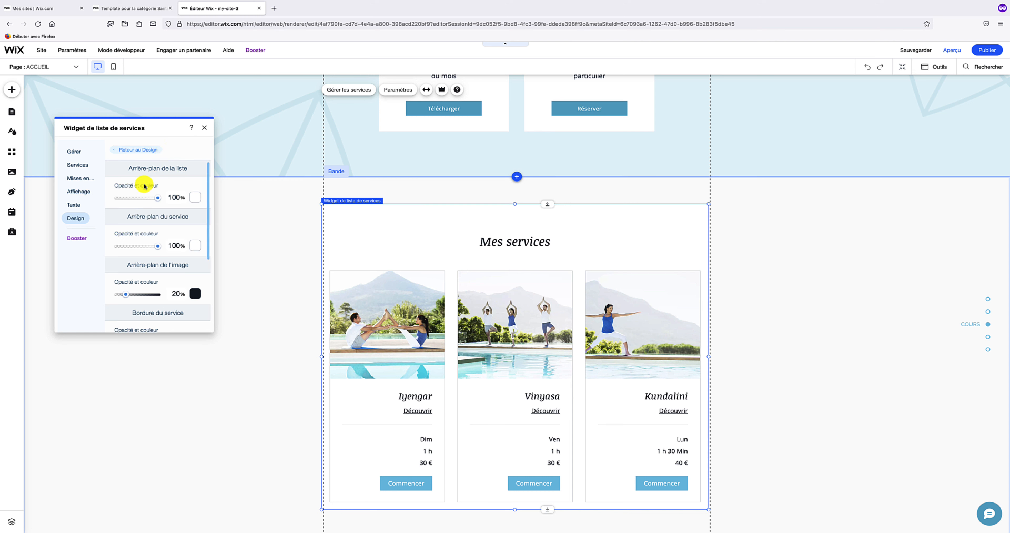
{"action": "left_click", "coordinate": [195, 198]}
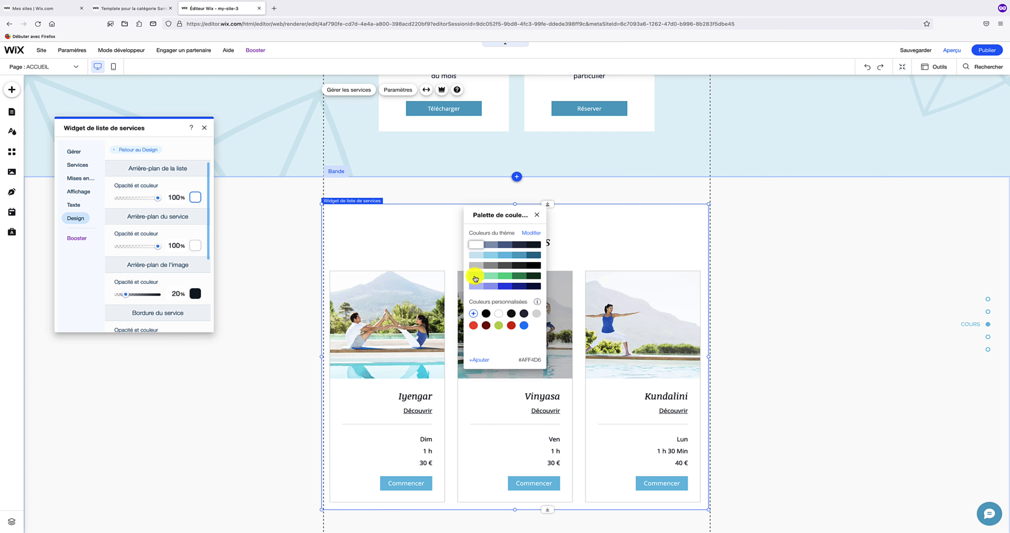
{"action": "left_click", "coordinate": [537, 214]}
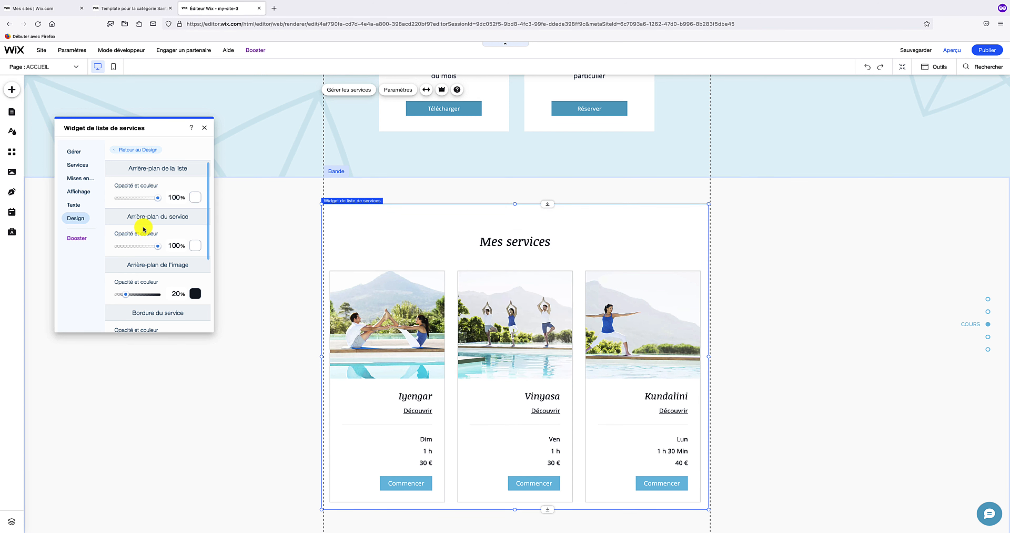
Step: Try a dark green background for the service cards and return it to white
{"action": "left_click", "coordinate": [194, 245]}
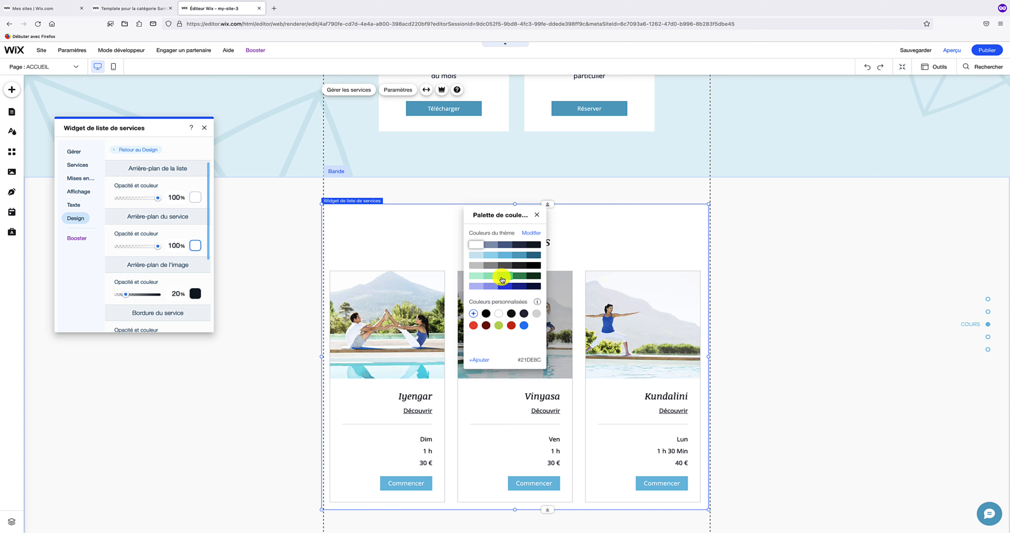
{"action": "left_click", "coordinate": [522, 278]}
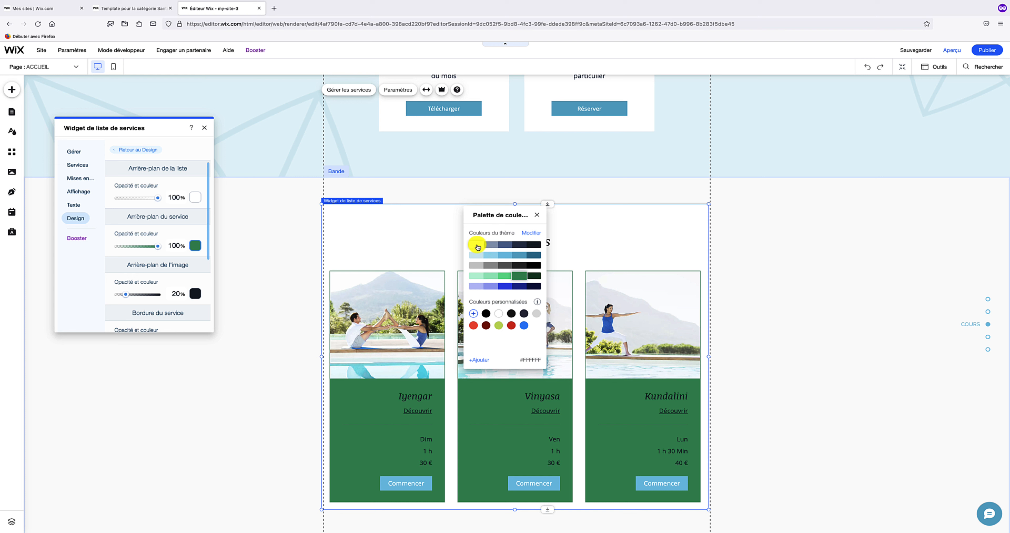
{"action": "left_click", "coordinate": [477, 247]}
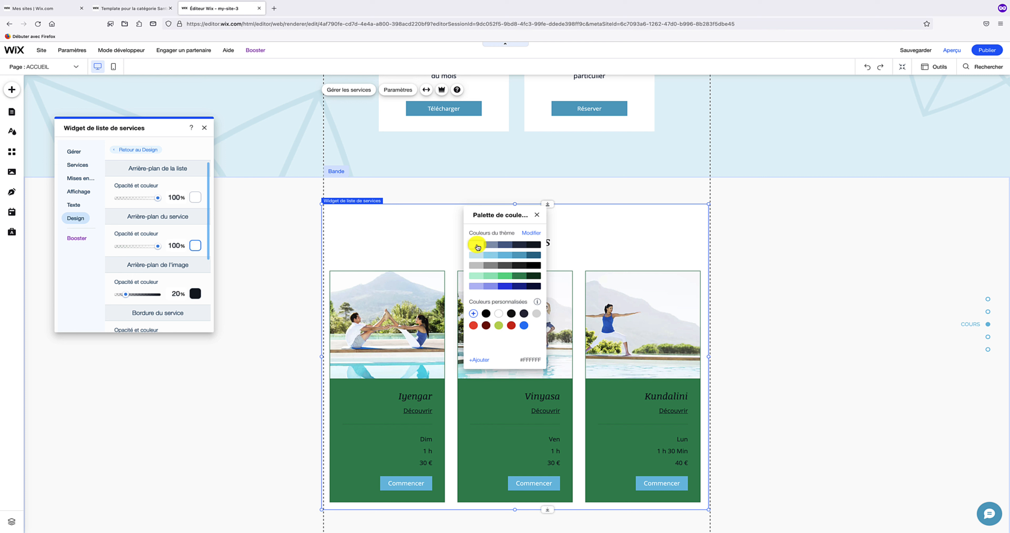
{"action": "left_click", "coordinate": [537, 216]}
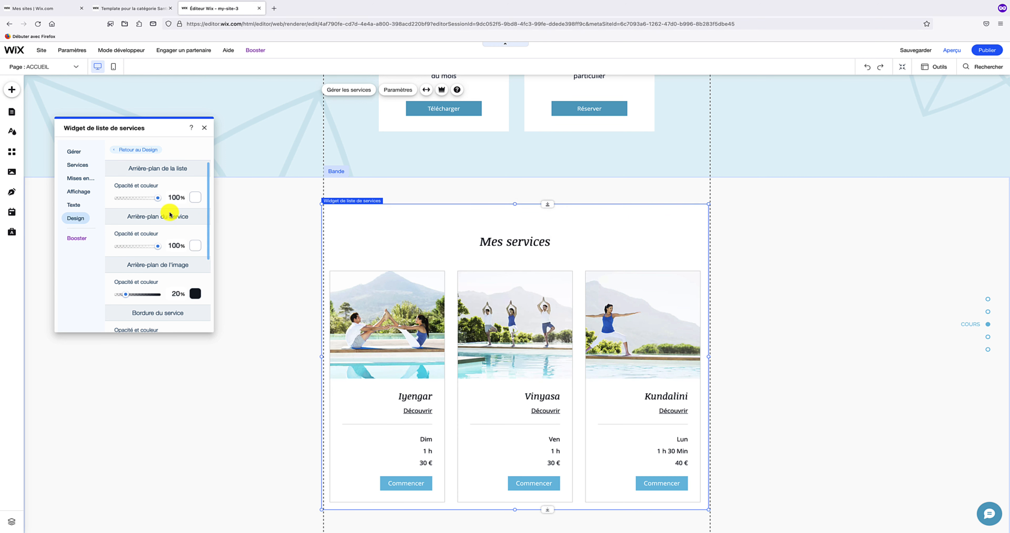
Step: Review the design settings for the image background, service border and service detail separator
{"action": "scroll", "coordinate": [158, 214], "scroll_direction": "down", "scroll_amount": 2}
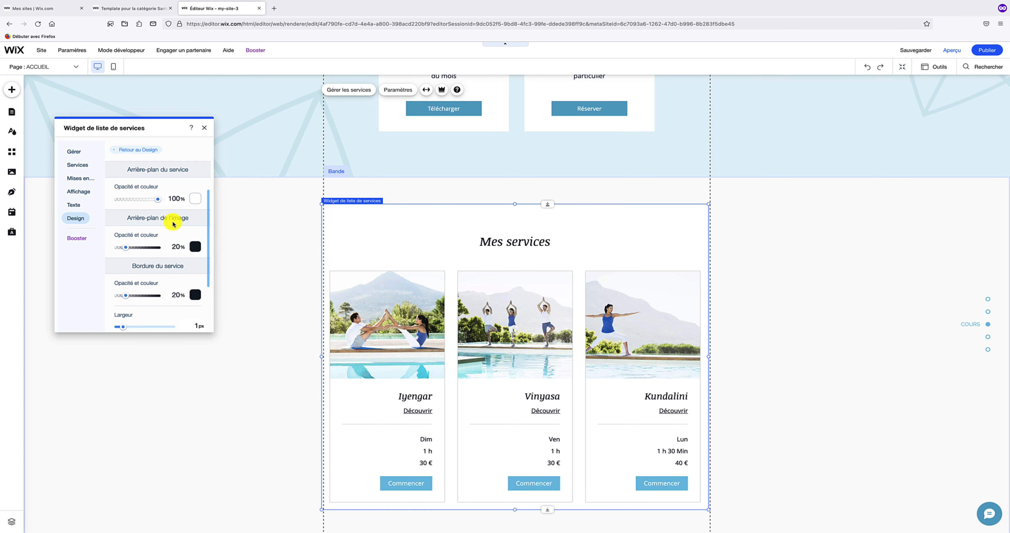
{"action": "scroll", "coordinate": [173, 223], "scroll_direction": "down", "scroll_amount": 2}
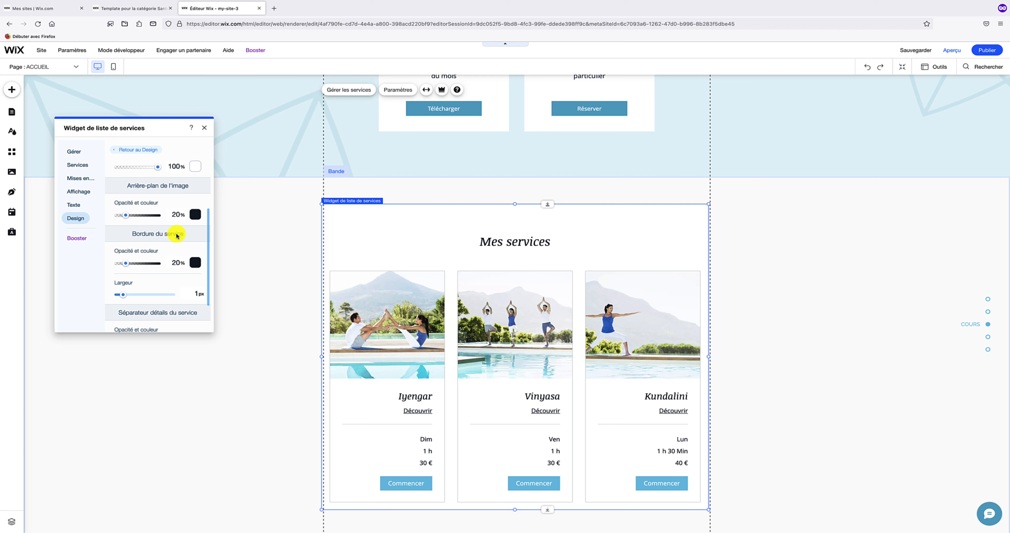
{"action": "scroll", "coordinate": [177, 235], "scroll_direction": "down", "scroll_amount": 2}
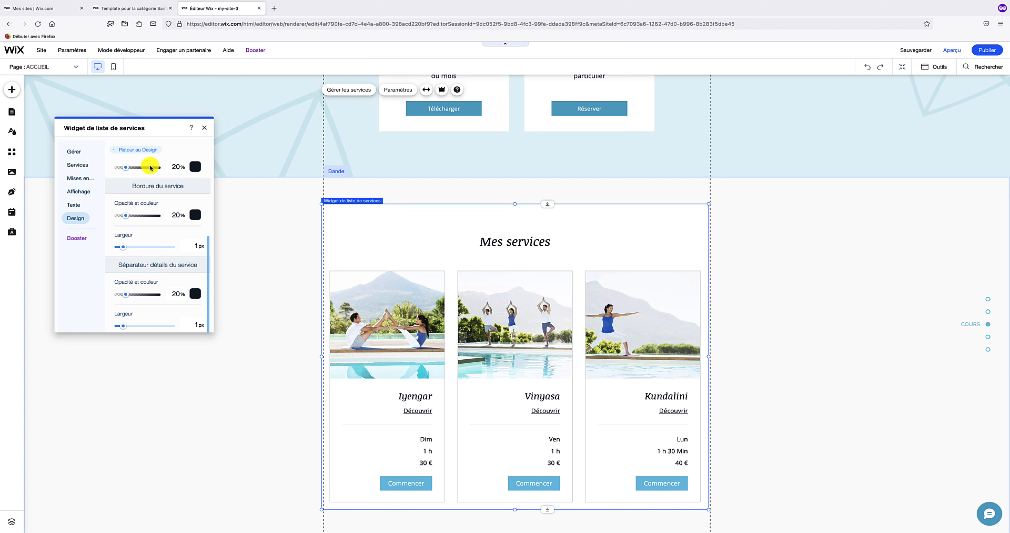
{"action": "left_click", "coordinate": [130, 150]}
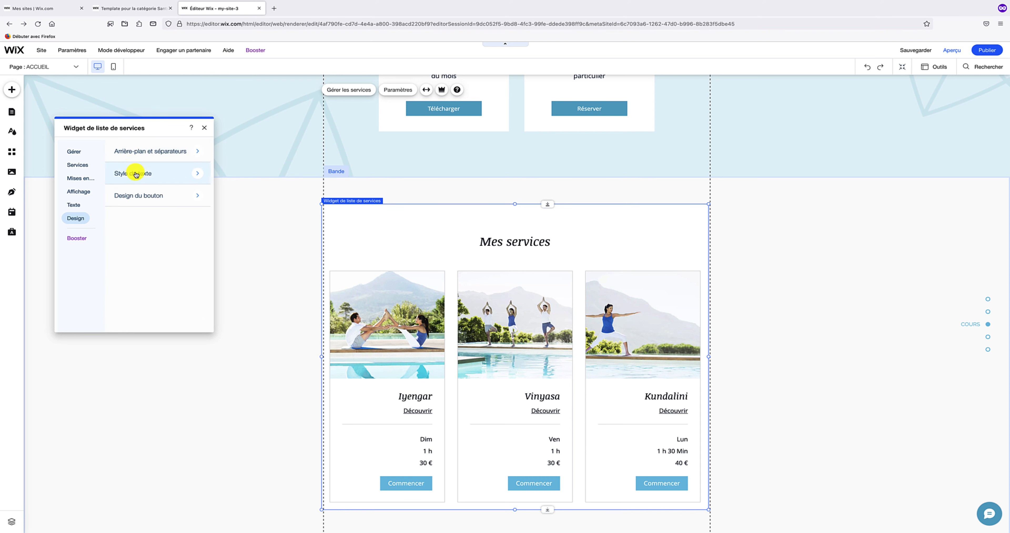
Step: Set the list title's text colour to the grey-blue theme colour #8FA1BA and close the widget settings
{"action": "left_click", "coordinate": [161, 177]}
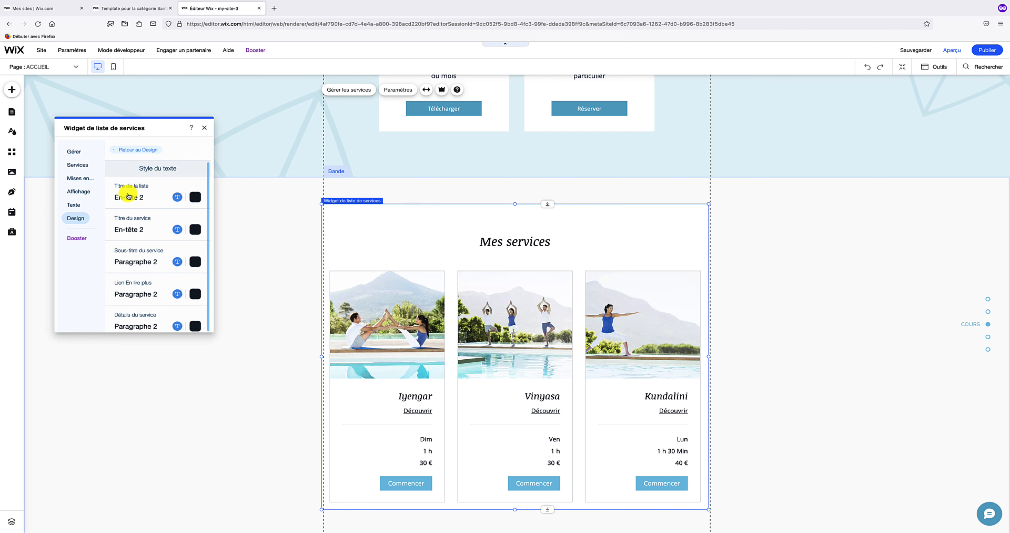
{"action": "left_click", "coordinate": [195, 198]}
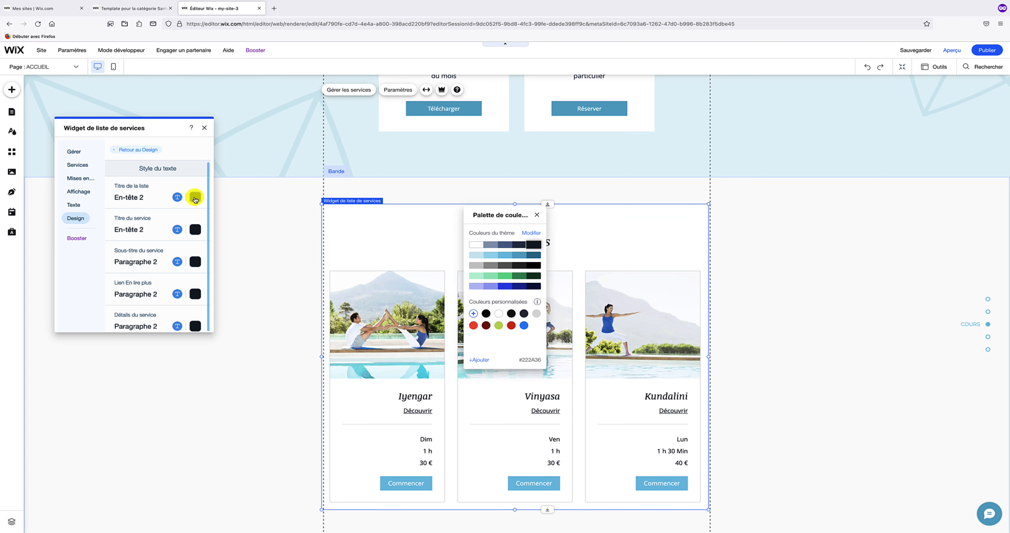
{"action": "left_click", "coordinate": [492, 245]}
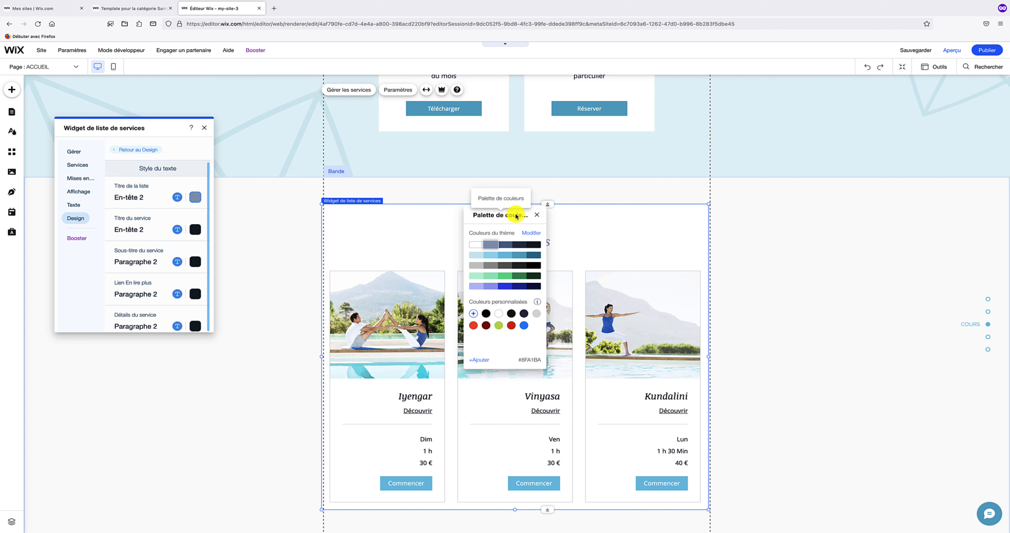
{"action": "left_click", "coordinate": [537, 215]}
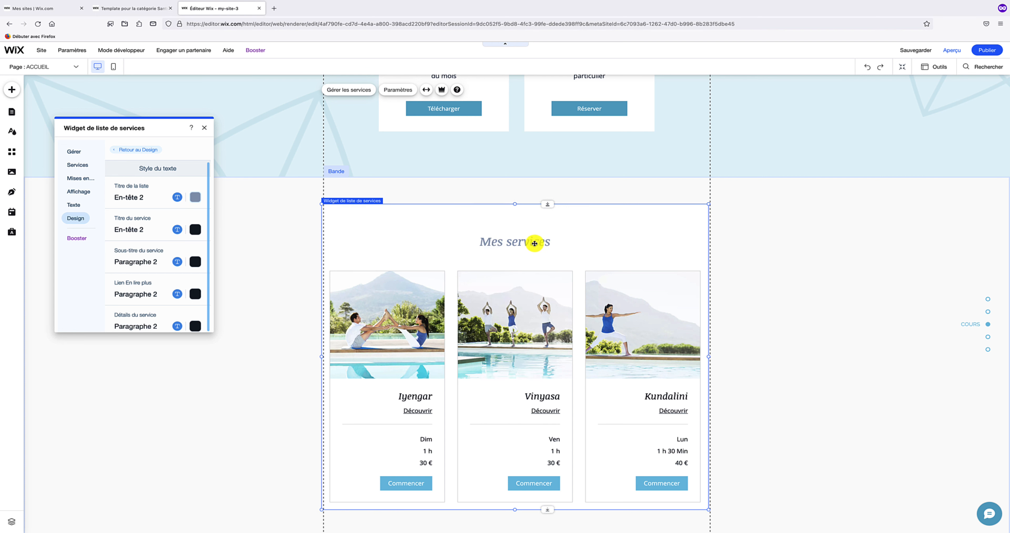
{"action": "scroll", "coordinate": [171, 255], "scroll_direction": "down", "scroll_amount": 1}
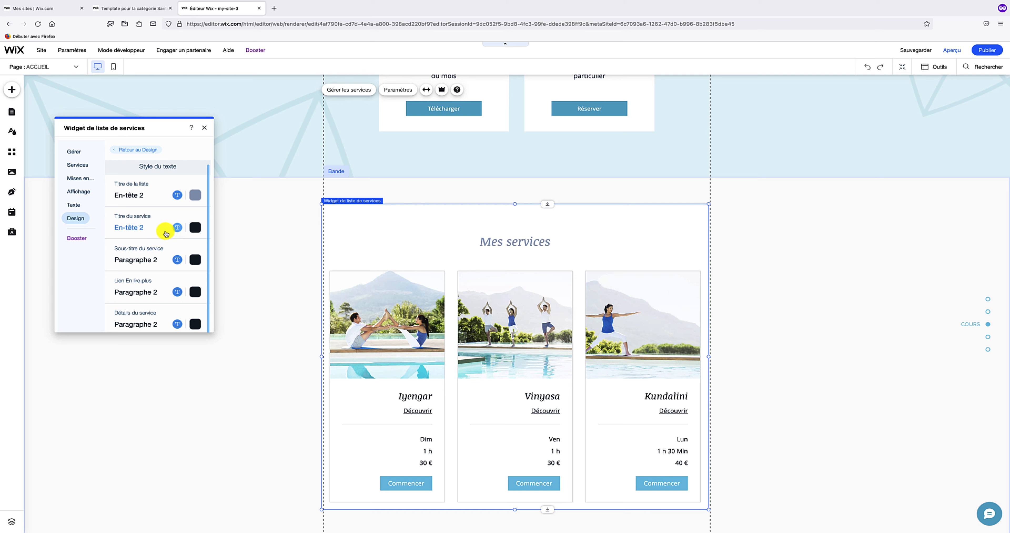
{"action": "left_click", "coordinate": [204, 129]}
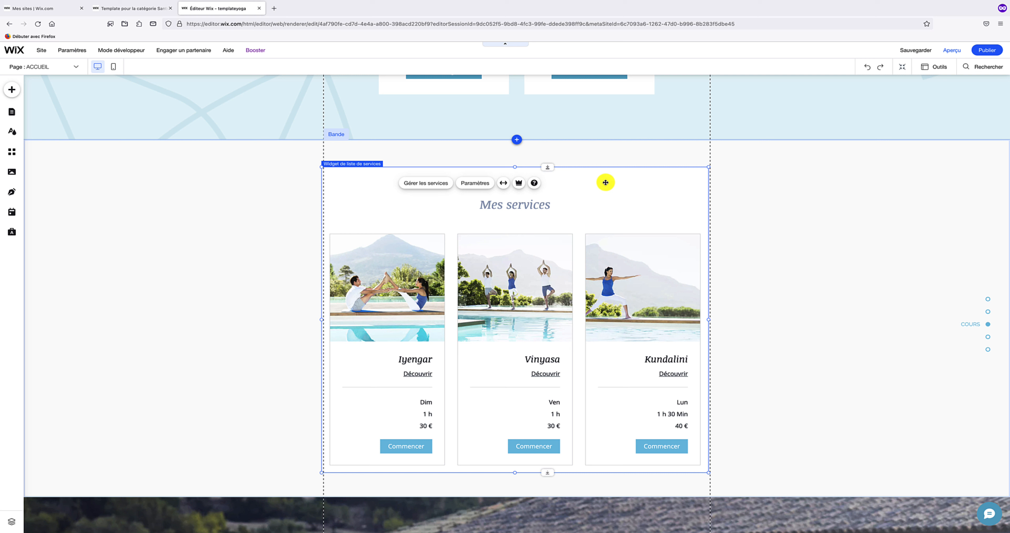
Step: Start adding a new individual service from the service management dashboard
{"action": "left_click", "coordinate": [448, 182]}
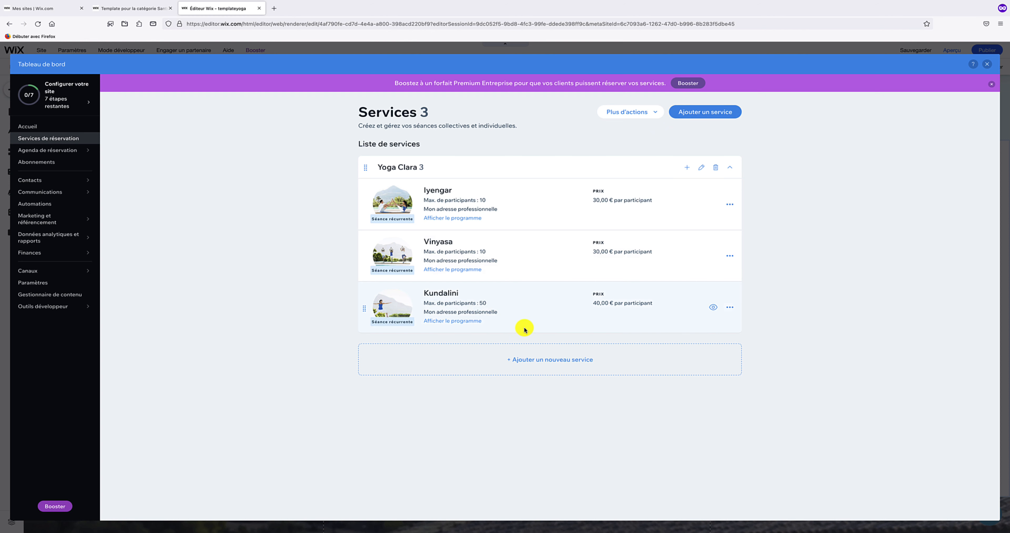
{"action": "left_click", "coordinate": [535, 360]}
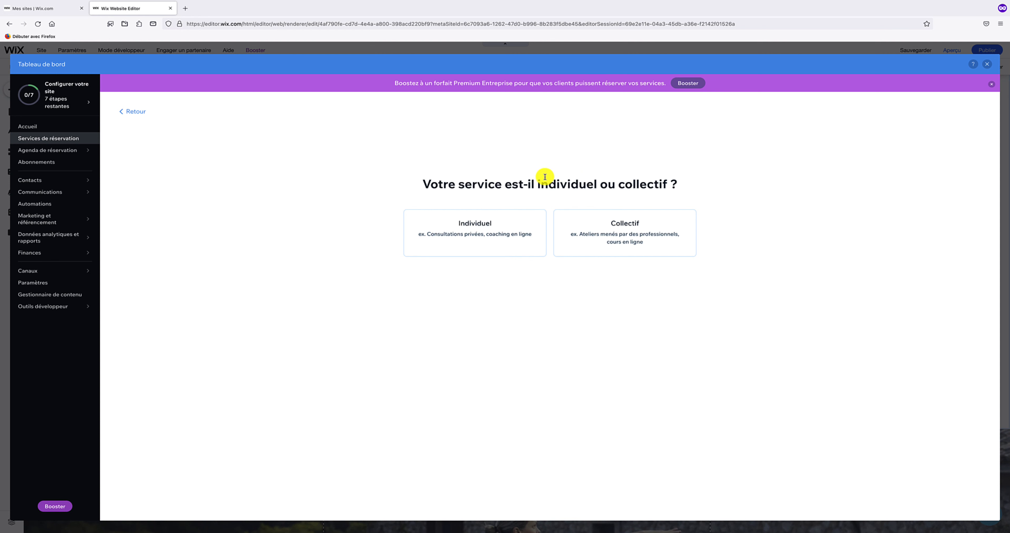
{"action": "left_click", "coordinate": [490, 223]}
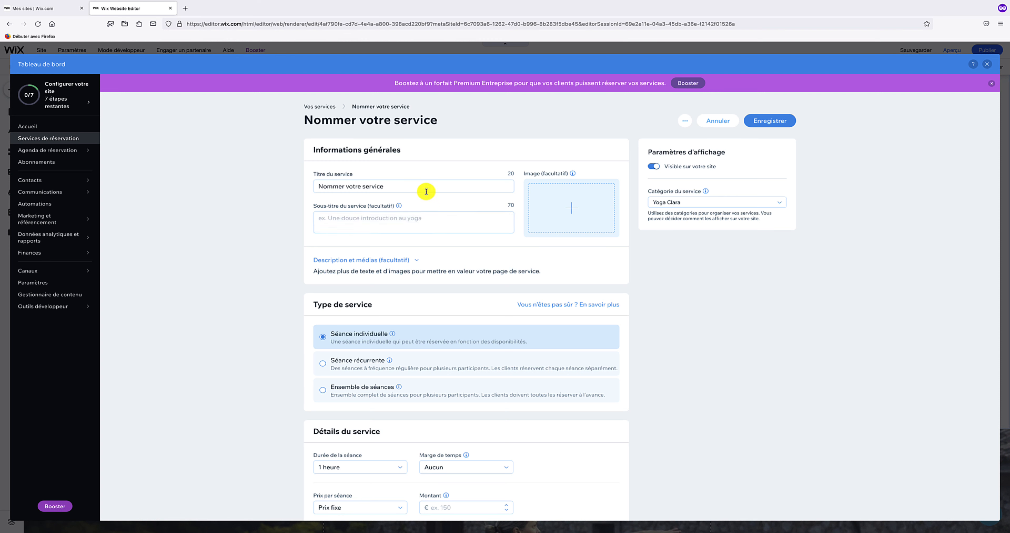
Step: Set the new service's title to "Fitness"
{"action": "triple_click", "coordinate": [415, 186]}
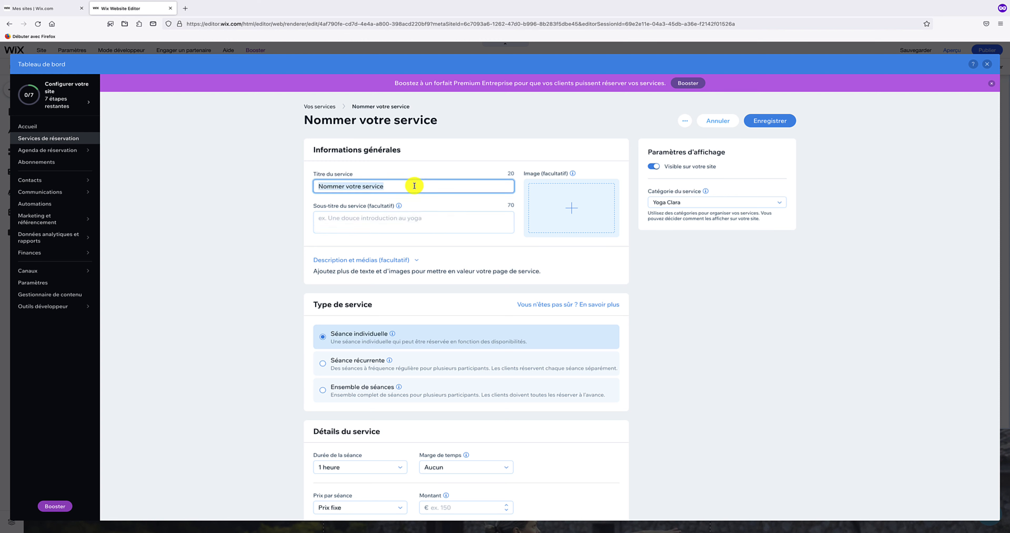
{"action": "type", "text": "Fit"}
{"action": "key", "text": "BackSpace"}
{"action": "type", "text": "itness"}
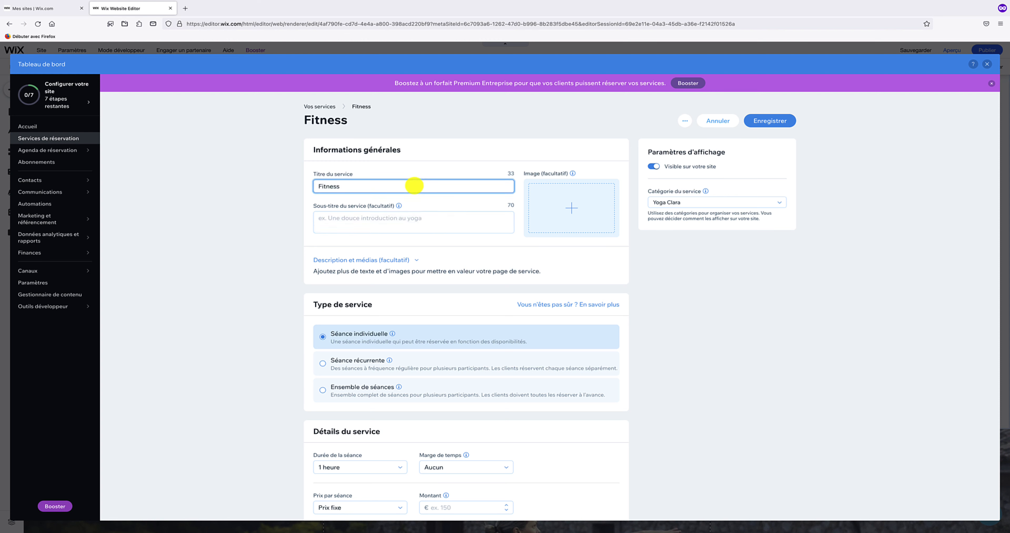
{"action": "left_click", "coordinate": [385, 215]}
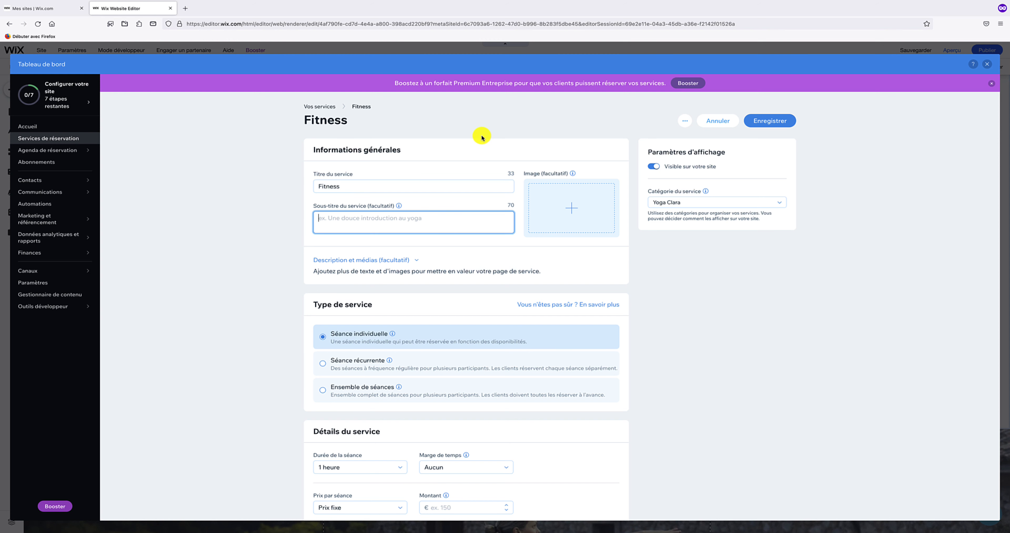
Step: In a new browser tab, search for "lorem ipsum", open lipsum.com and generate 5 paragraphs of placeholder text
{"action": "left_click", "coordinate": [188, 10]}
{"action": "left_click", "coordinate": [221, 24]}
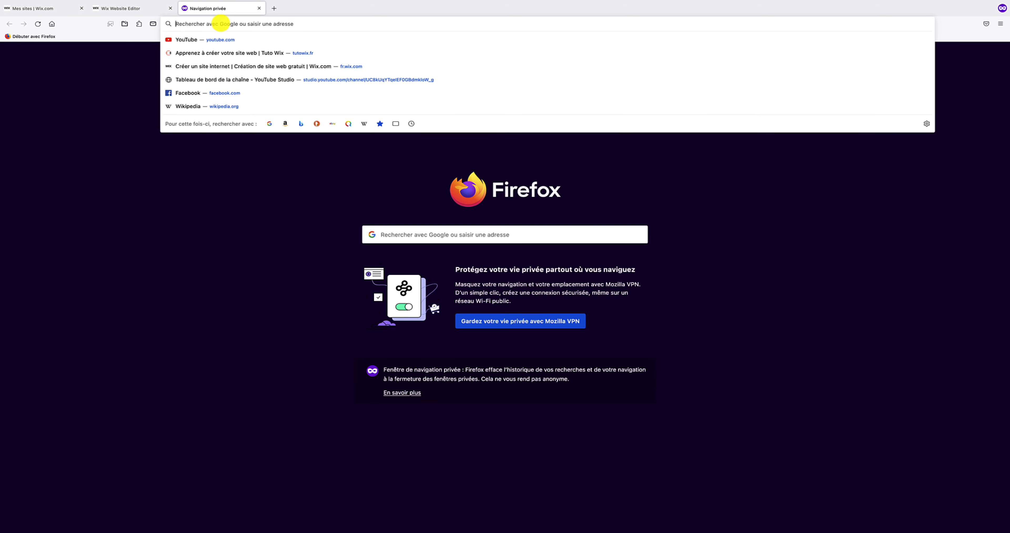
{"action": "type", "text": "lorem"}
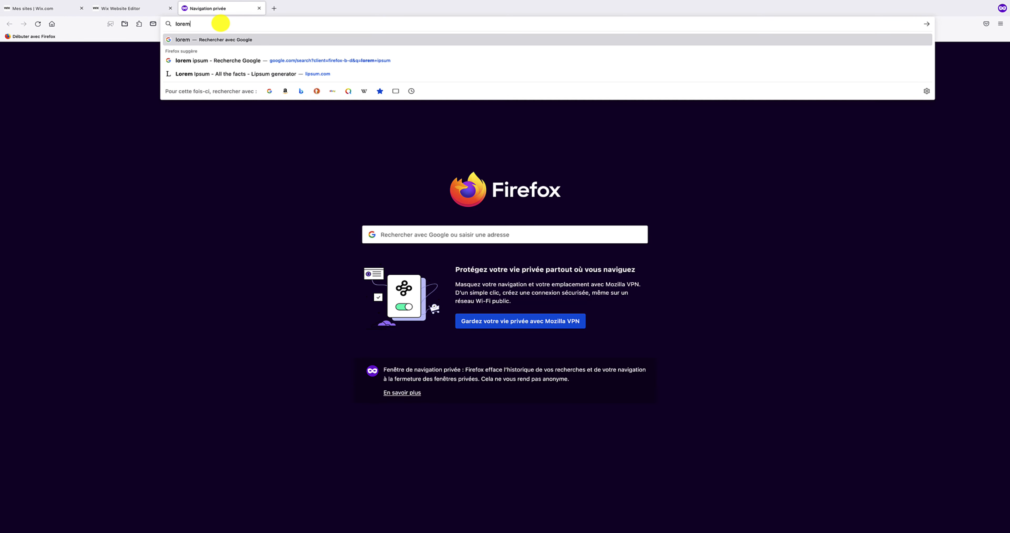
{"action": "type", "text": " ipsum"}
{"action": "key", "text": "Return"}
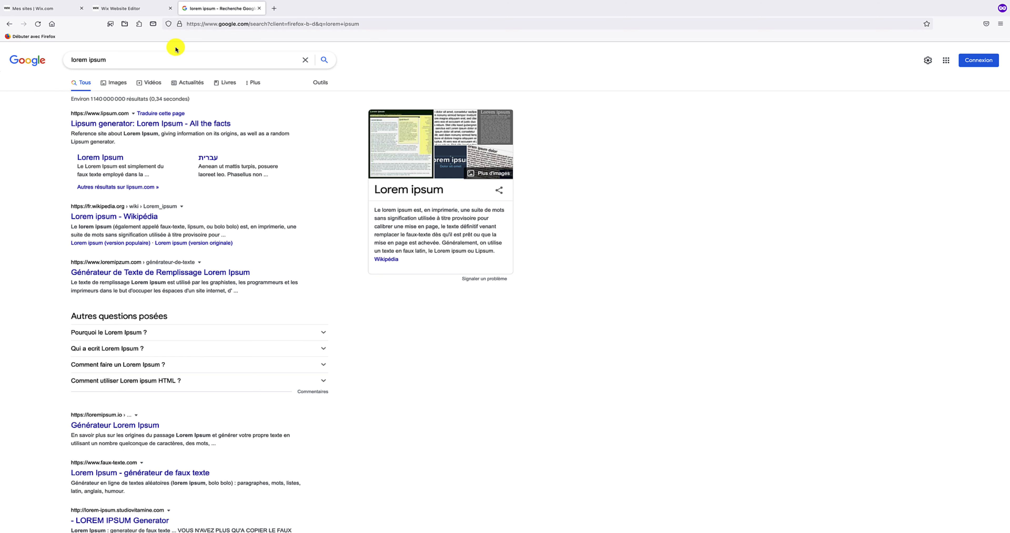
{"action": "left_click", "coordinate": [131, 125]}
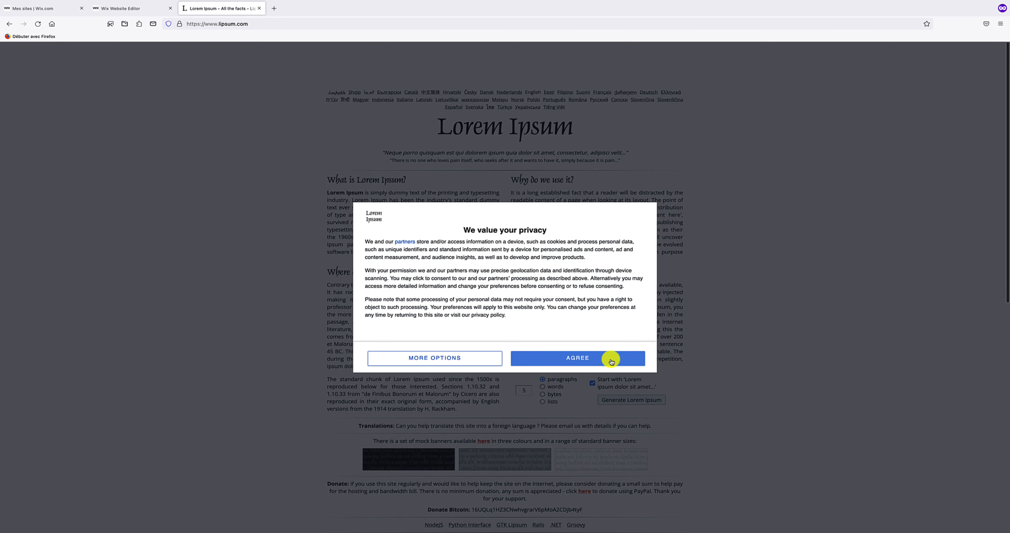
{"action": "left_click", "coordinate": [610, 361]}
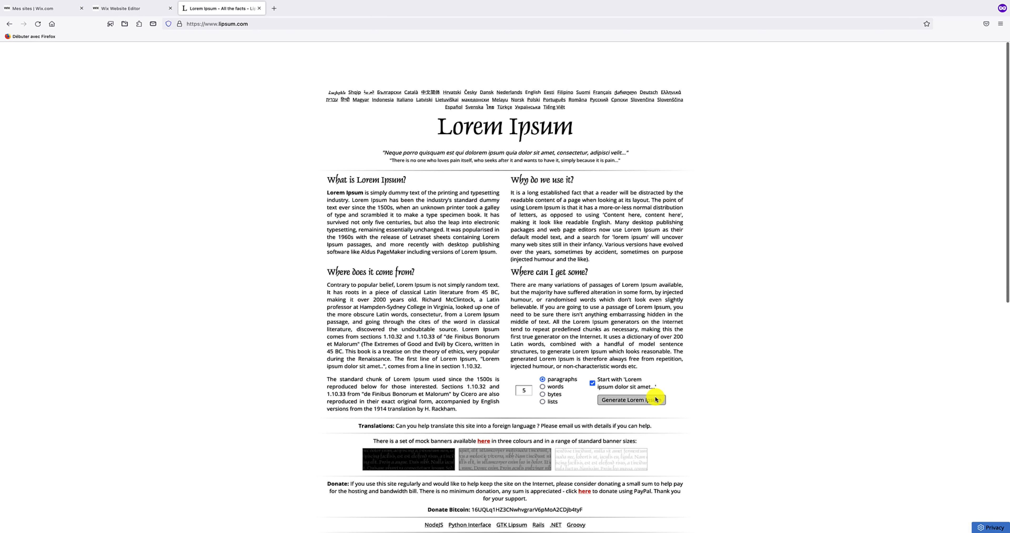
{"action": "left_click", "coordinate": [655, 399]}
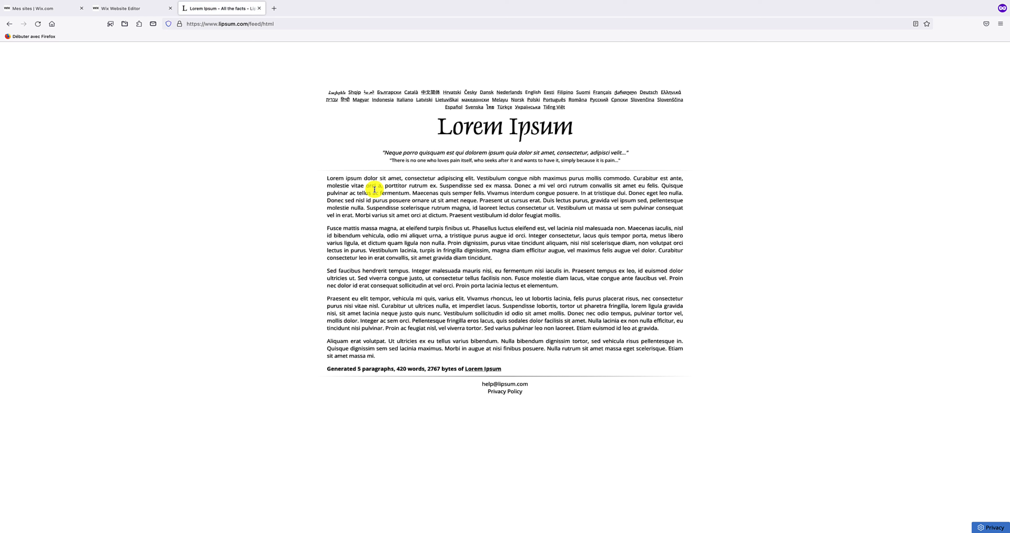
Step: Copy the start of the second generated paragraph and use "Fusce mattis massa magna, at eleifend turpis finibus ut. Phasellus luc" as the Fitness service's subtitle
{"action": "left_click_drag", "start_coordinate": [329, 228], "coordinate": [527, 235]}
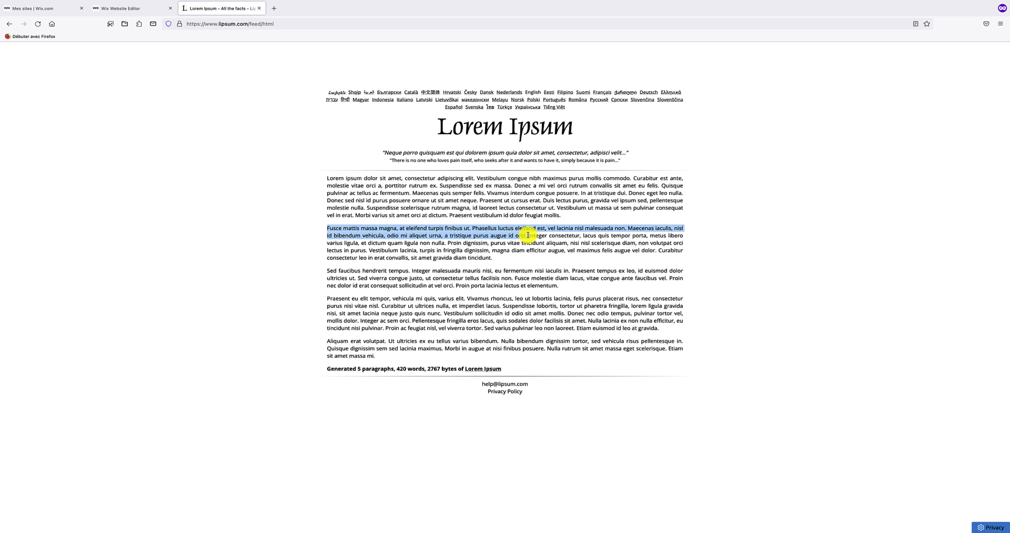
{"action": "left_click", "coordinate": [258, 9]}
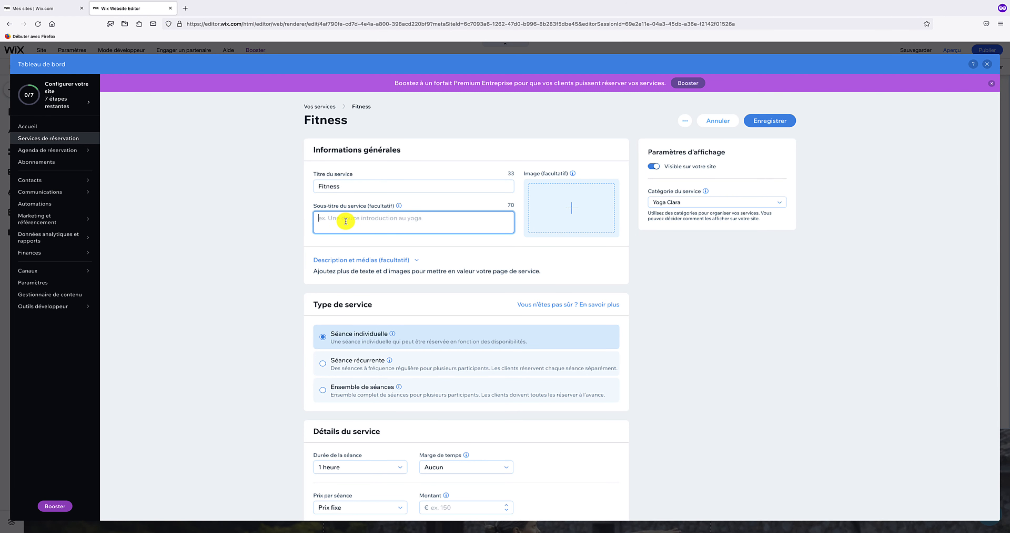
{"action": "type", "text": "Fusce mattis massa magna, at eleifend turpis finibus ut. Phasellus luc"}
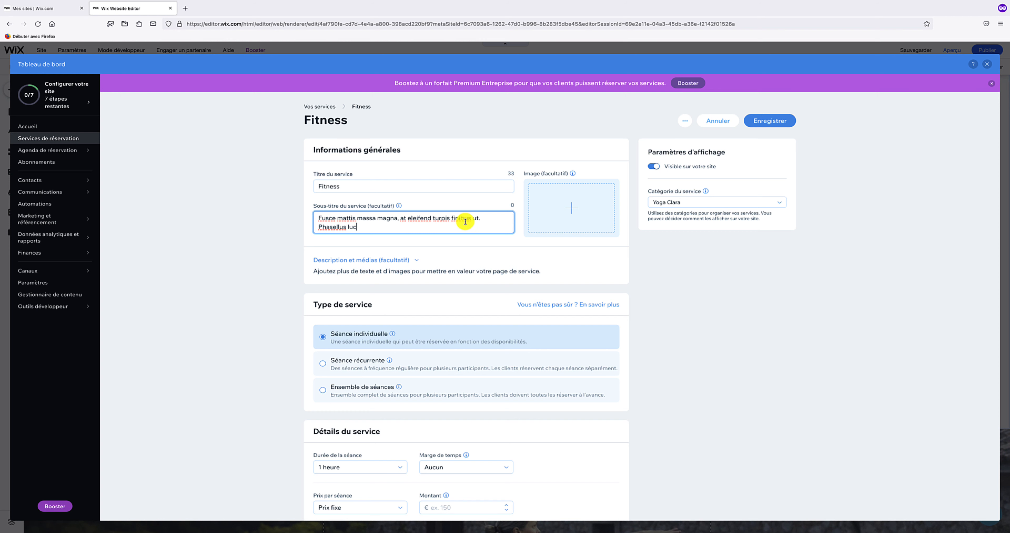
Step: Open the image chooser for the Fitness service and look at the option to import files from the computer
{"action": "left_click", "coordinate": [567, 211]}
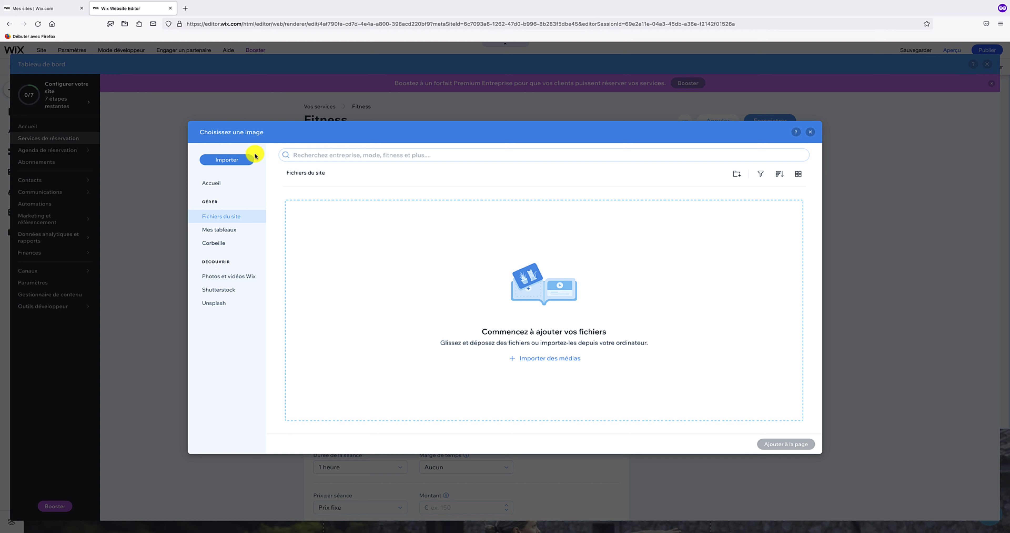
{"action": "left_click", "coordinate": [241, 161]}
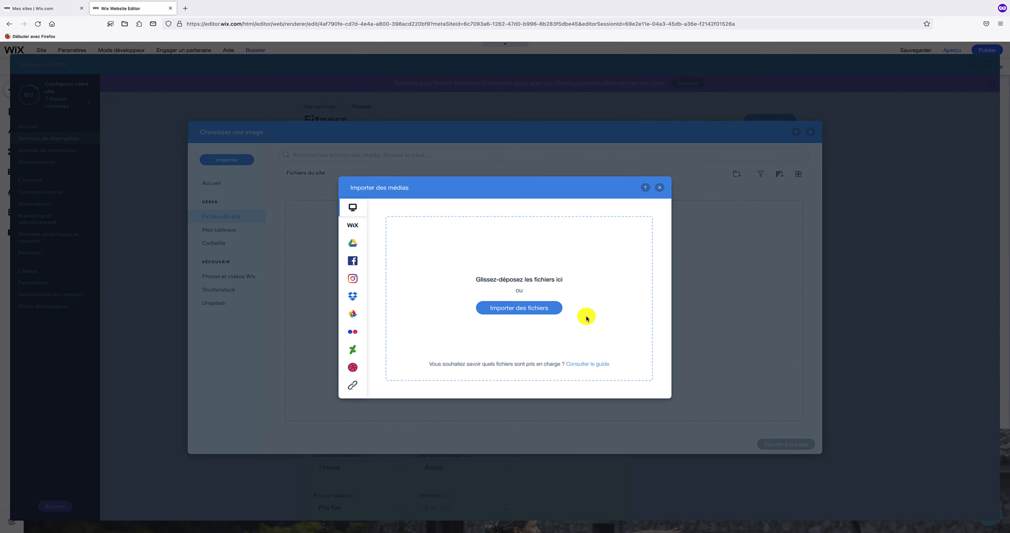
{"action": "left_click", "coordinate": [519, 310]}
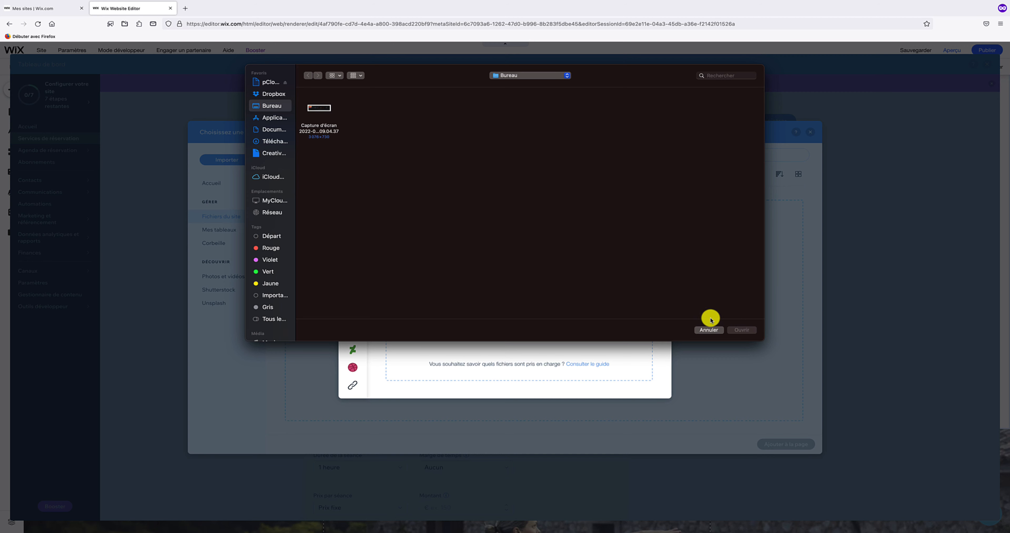
{"action": "left_click", "coordinate": [707, 330]}
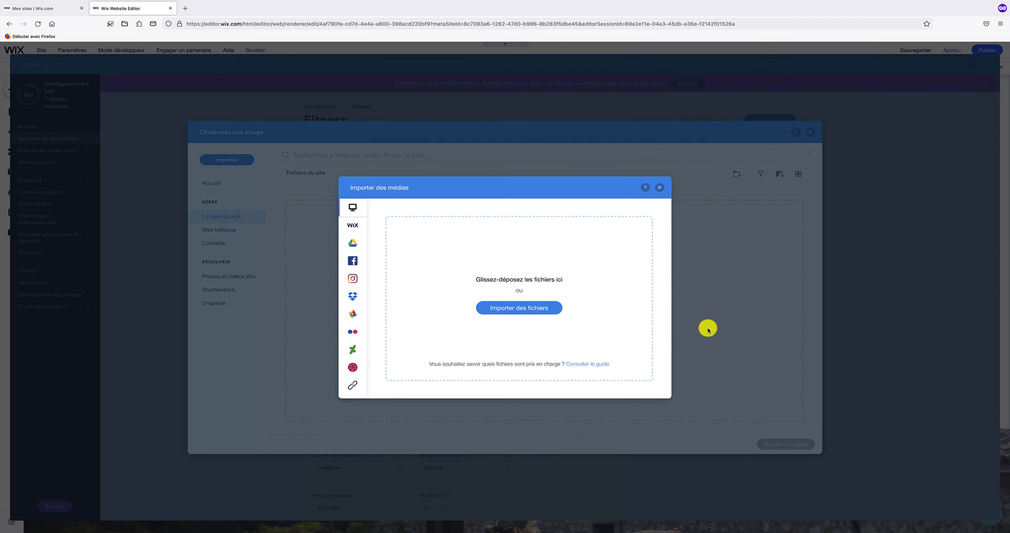
{"action": "left_click", "coordinate": [663, 191]}
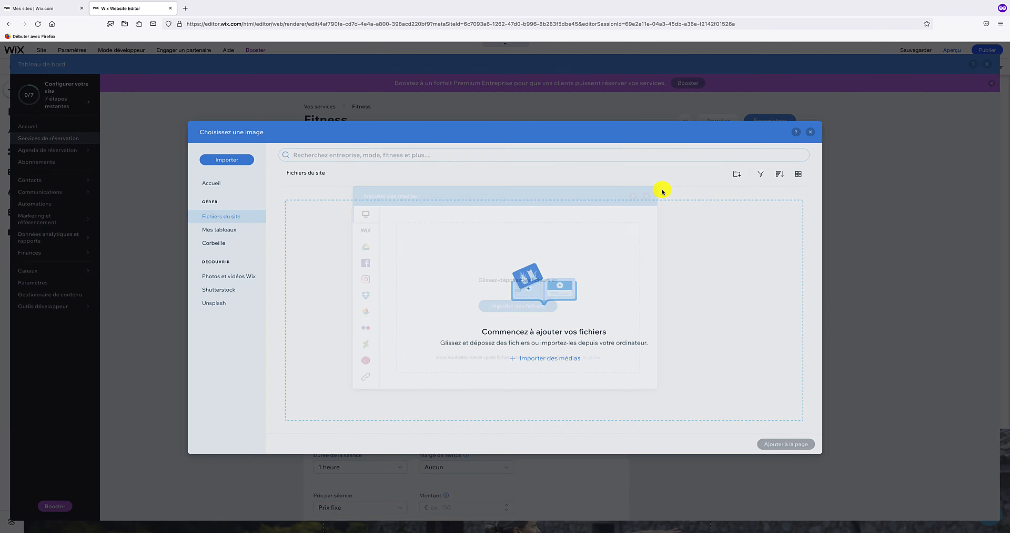
Step: Search the Wix photos and videos for "fitness" and add the "Fitness à la maison" photo as the service image
{"action": "left_click", "coordinate": [224, 280]}
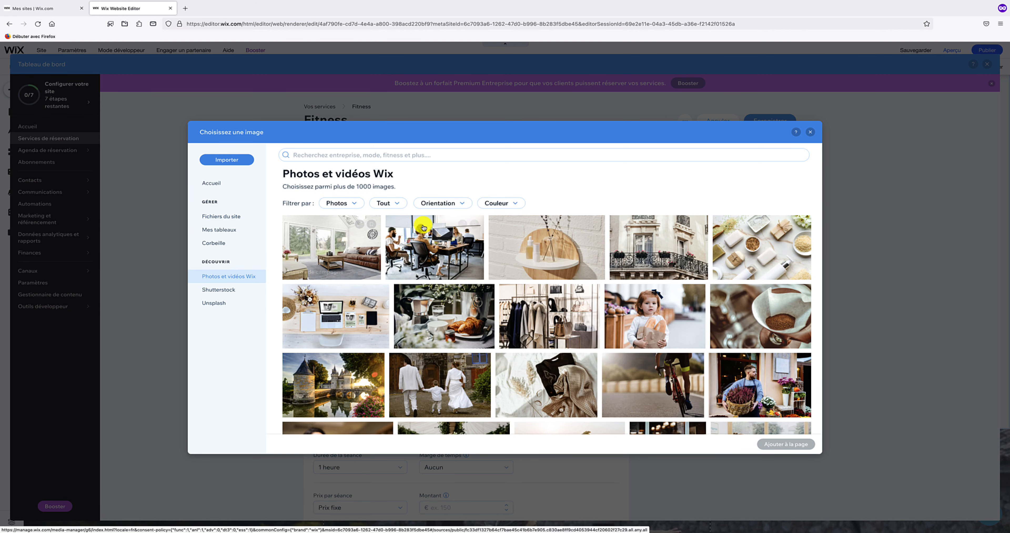
{"action": "left_click", "coordinate": [419, 155]}
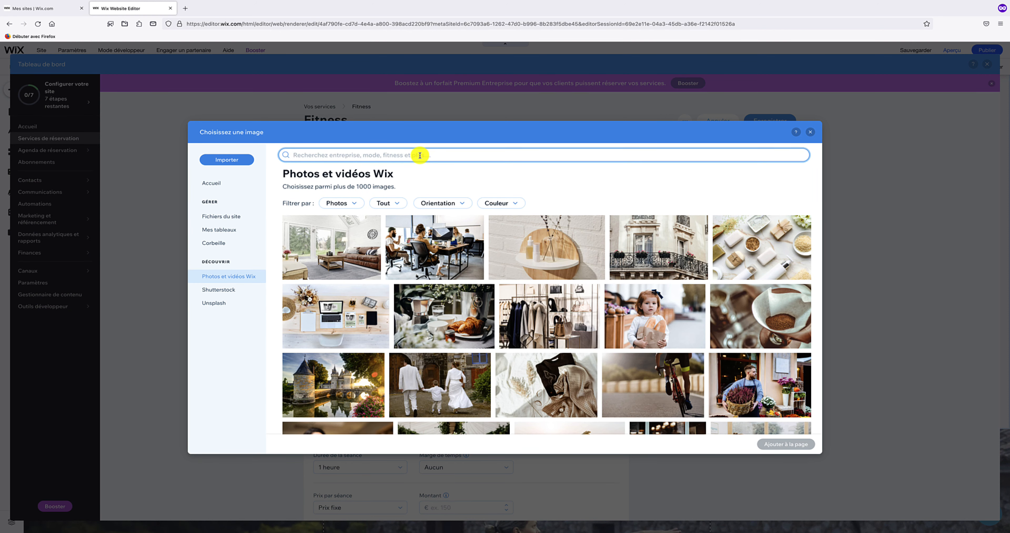
{"action": "type", "text": "fitness"}
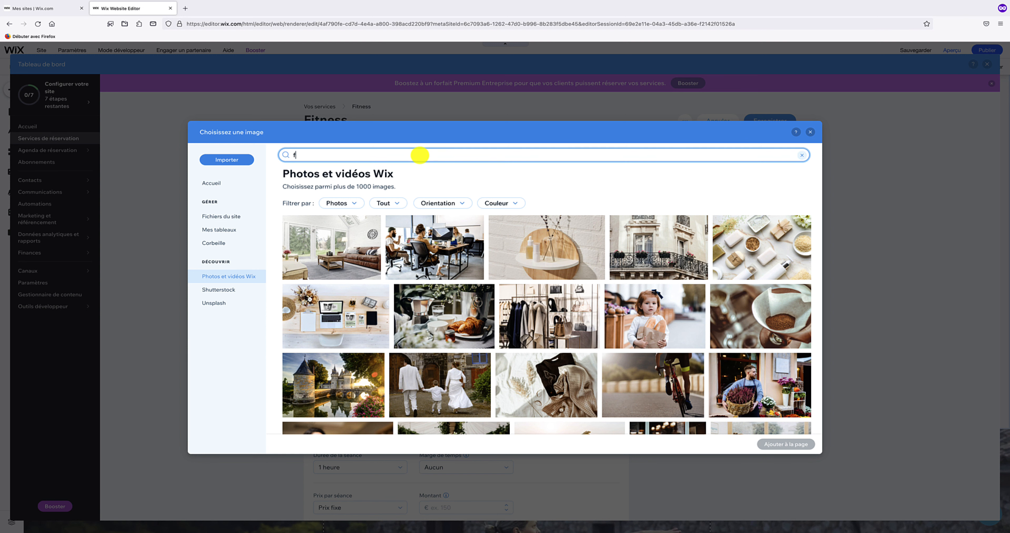
{"action": "key", "text": "Return"}
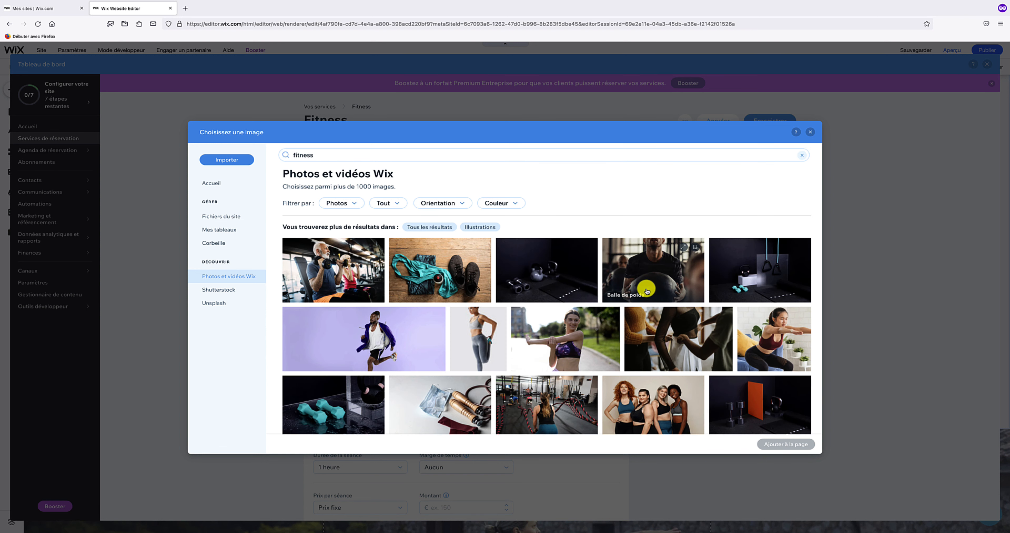
{"action": "left_click", "coordinate": [783, 331]}
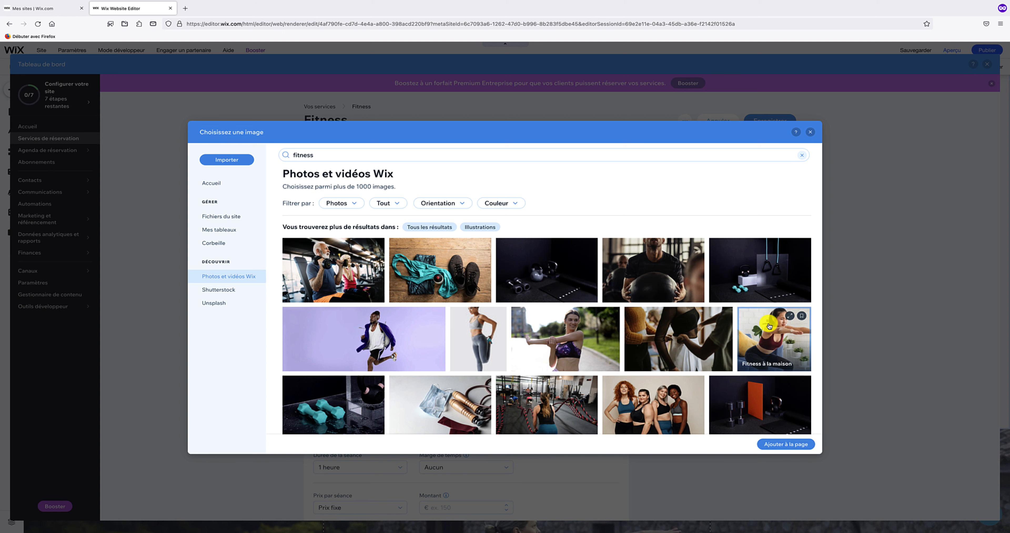
{"action": "left_click", "coordinate": [781, 444]}
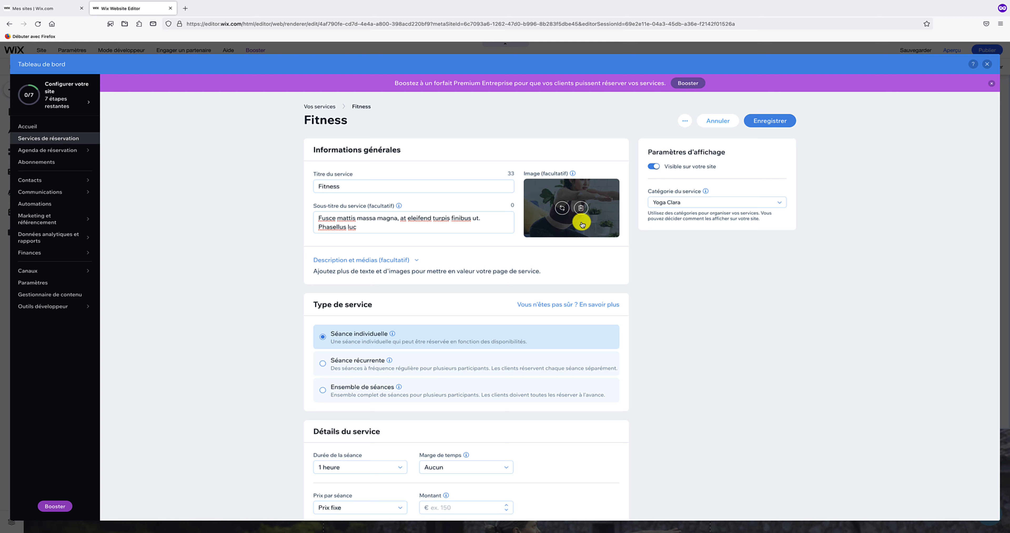
Step: Create a service category named "Fitness" for the service and check the site visibility setting
{"action": "left_click", "coordinate": [688, 203]}
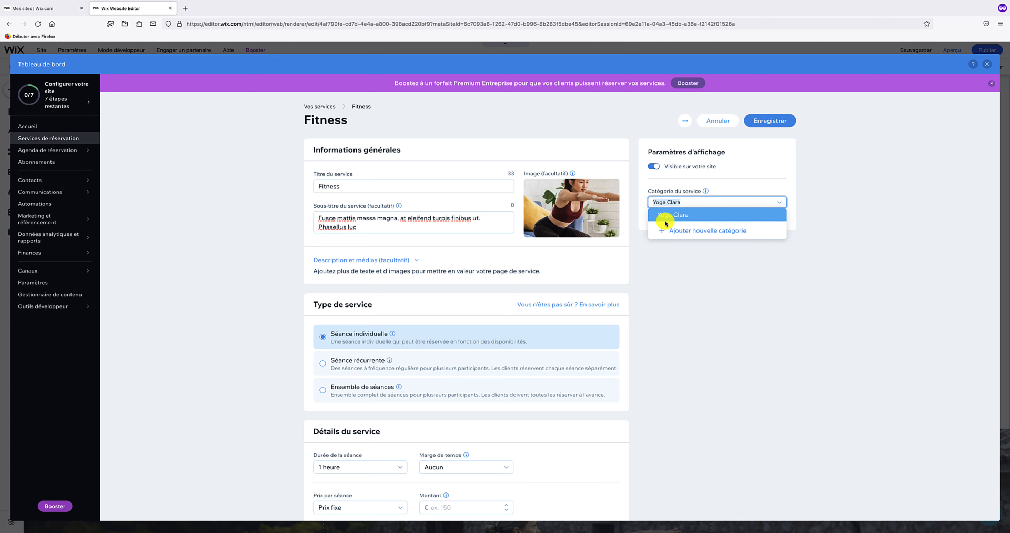
{"action": "left_click", "coordinate": [683, 232]}
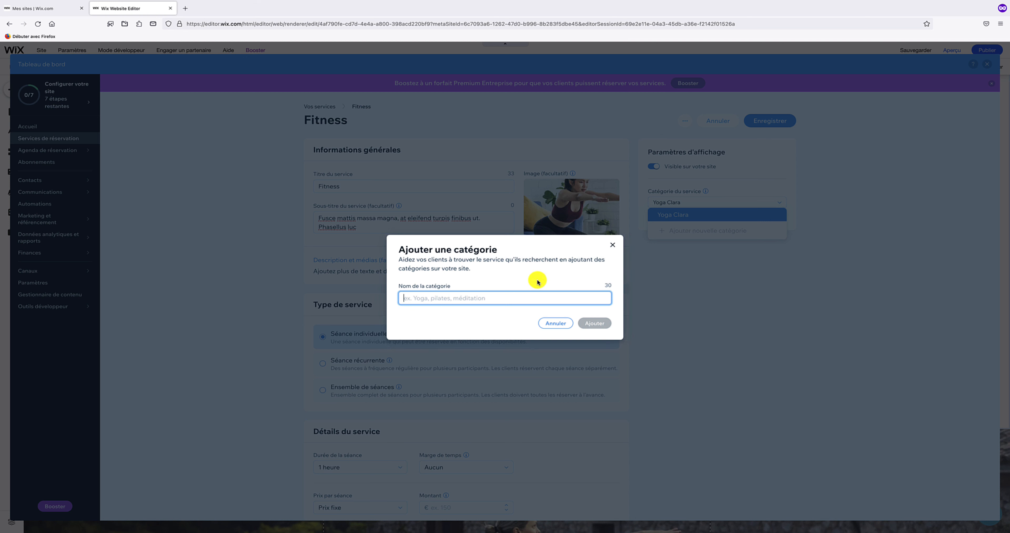
{"action": "type", "text": "Fitness"}
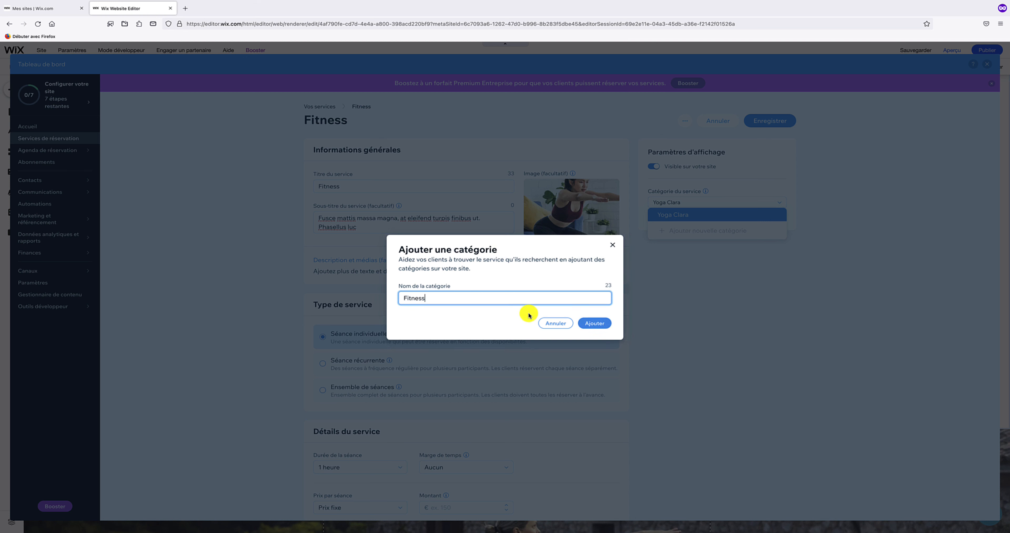
{"action": "left_click", "coordinate": [593, 323]}
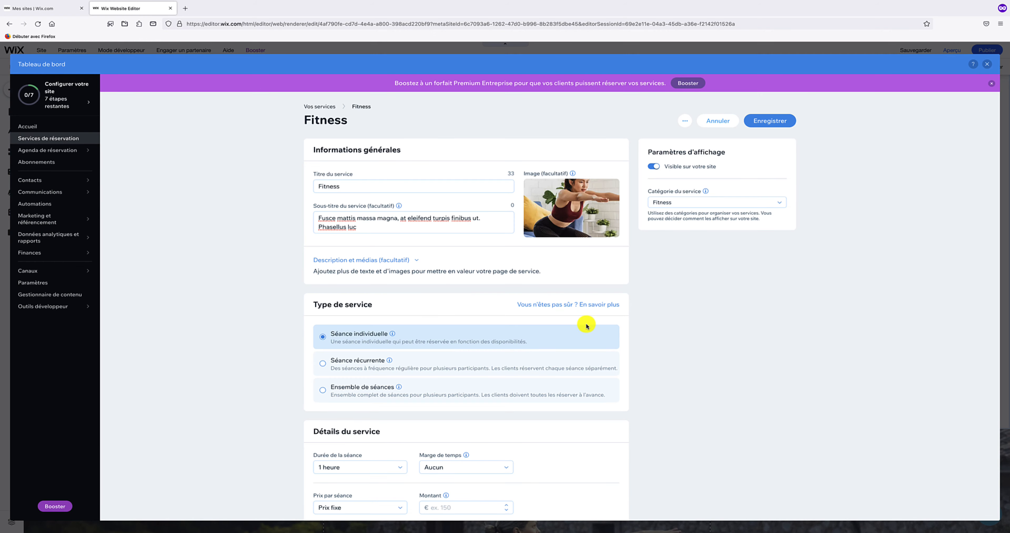
{"action": "mouse_move", "coordinate": [615, 226]}
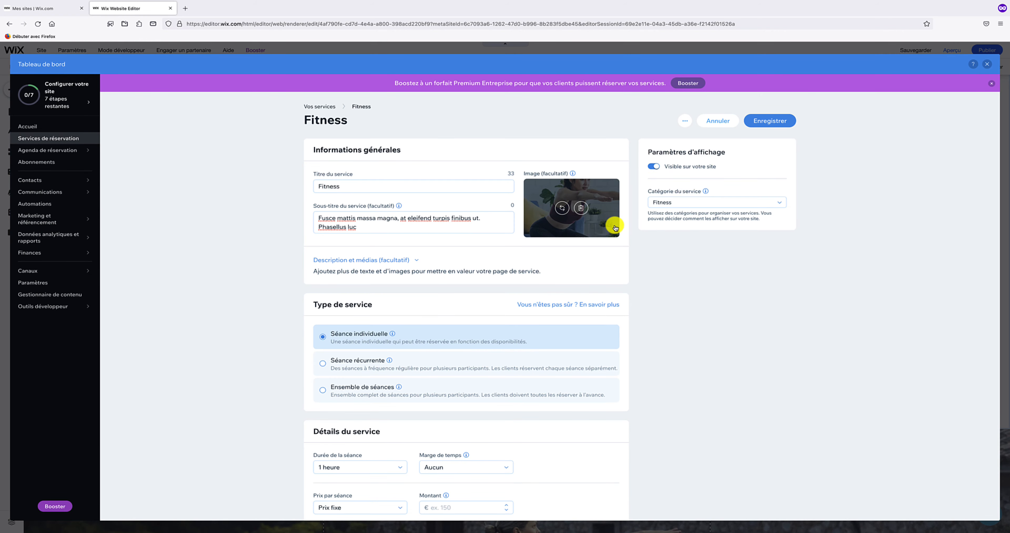
{"action": "left_click", "coordinate": [653, 167]}
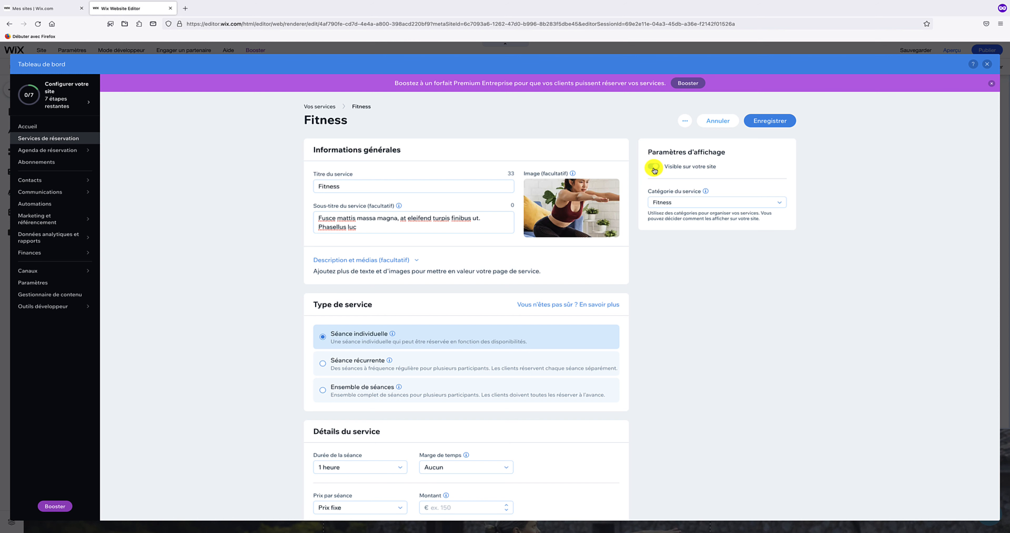
Step: Examine the Fitness service's type section and the available session duration and buffer time options
{"action": "scroll", "coordinate": [649, 172], "scroll_direction": "down", "scroll_amount": 3}
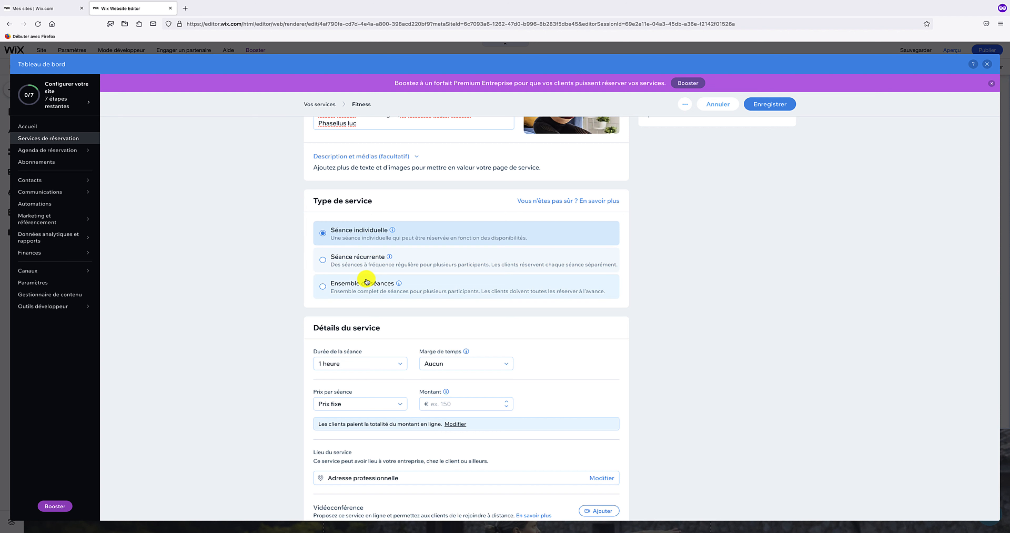
{"action": "scroll", "coordinate": [366, 282], "scroll_direction": "down", "scroll_amount": 3}
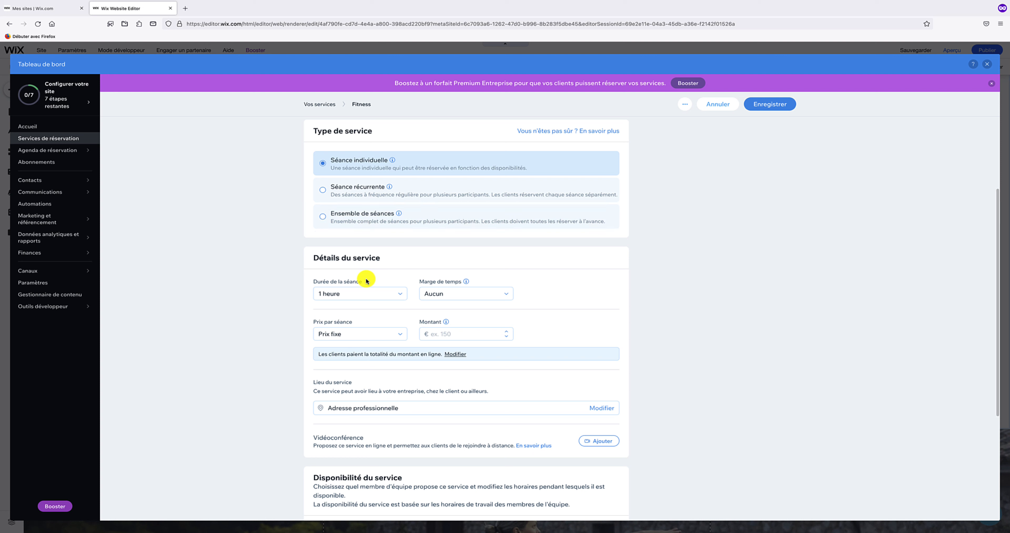
{"action": "left_click", "coordinate": [361, 294]}
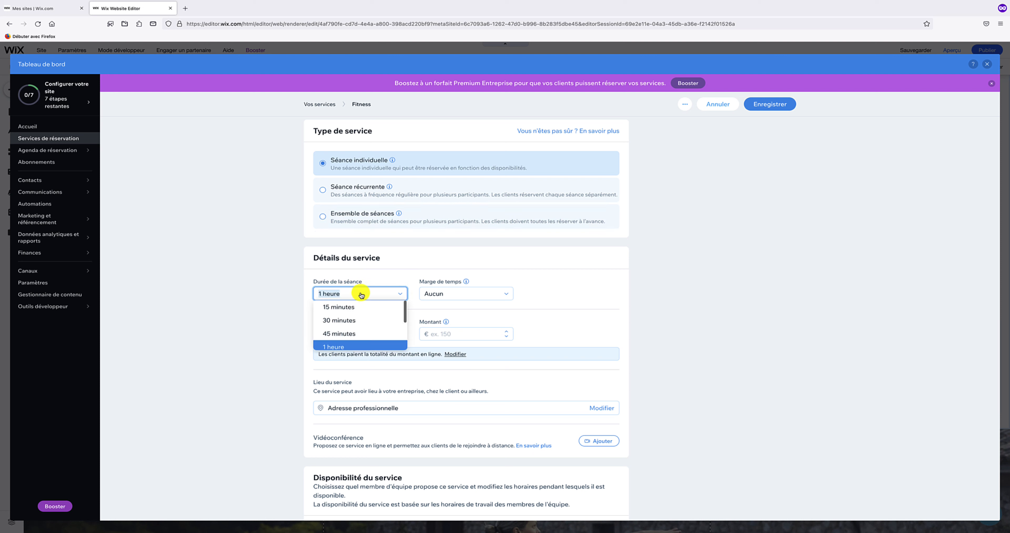
{"action": "scroll", "coordinate": [367, 317], "scroll_direction": "down", "scroll_amount": 1}
{"action": "scroll", "coordinate": [372, 313], "scroll_direction": "down", "scroll_amount": 3}
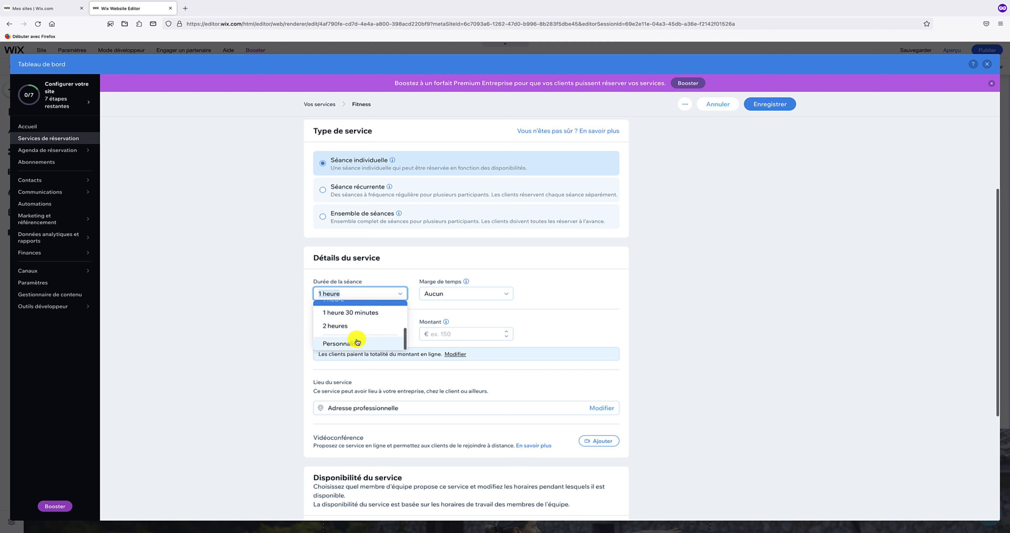
{"action": "left_click", "coordinate": [563, 307]}
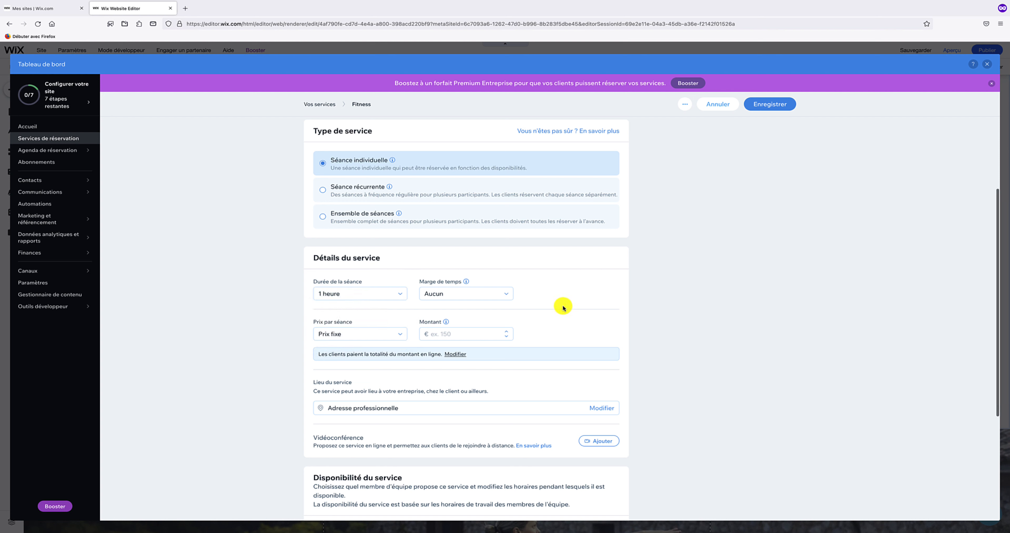
{"action": "left_click", "coordinate": [471, 295]}
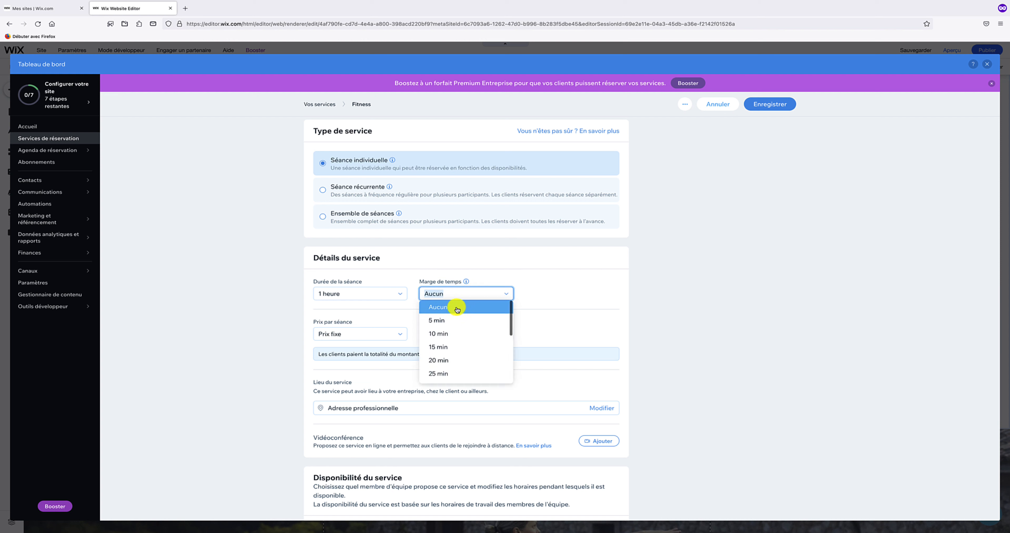
{"action": "scroll", "coordinate": [458, 325], "scroll_direction": "down", "scroll_amount": 3}
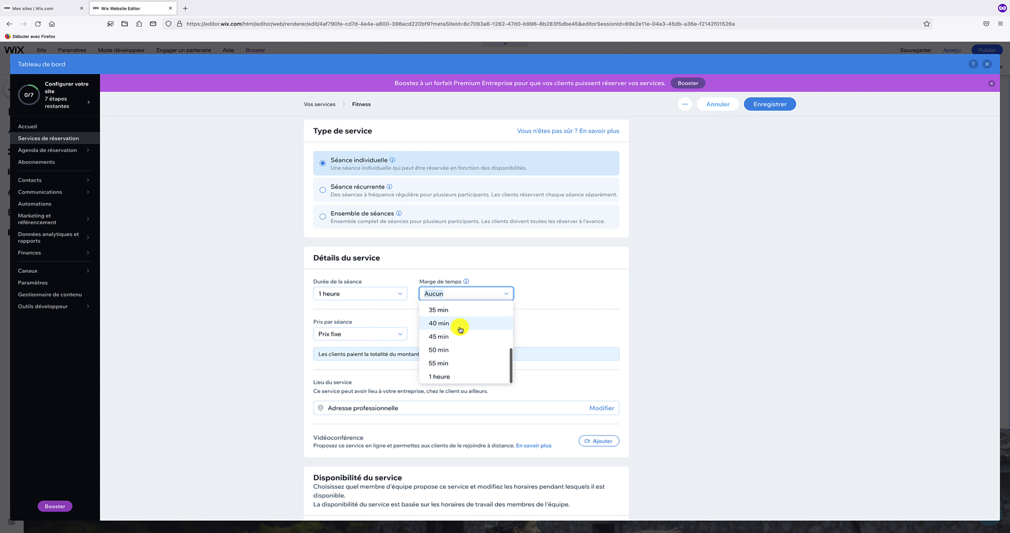
{"action": "left_click", "coordinate": [543, 311]}
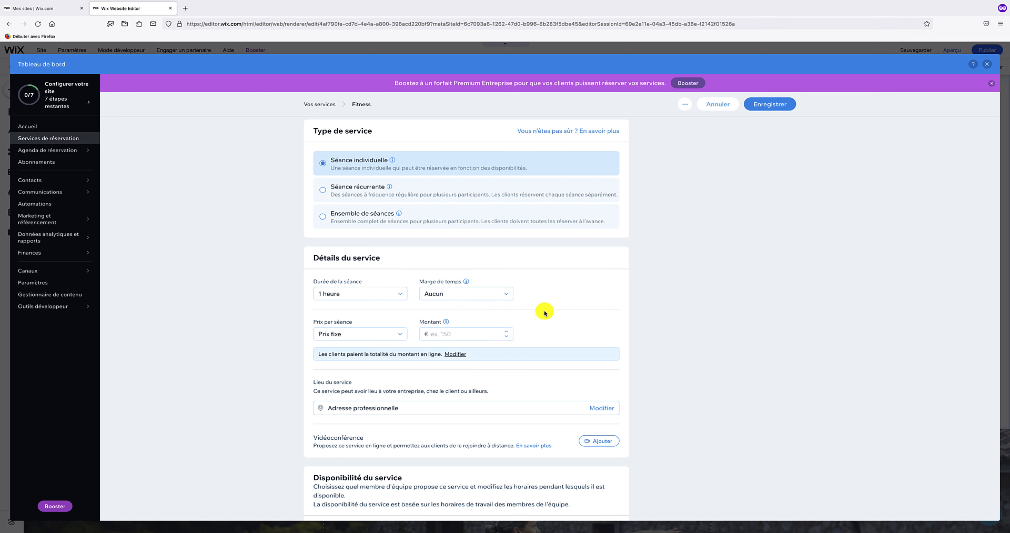
Step: Keep the fixed price per session, set its amount to 50 €, and save the service to access its location settings
{"action": "left_click", "coordinate": [361, 333]}
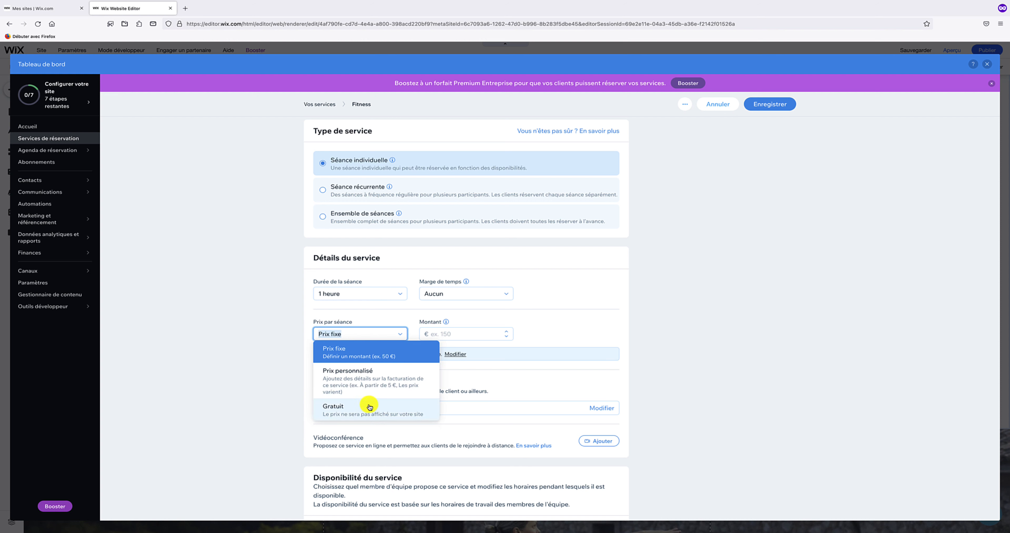
{"action": "left_click", "coordinate": [471, 333]}
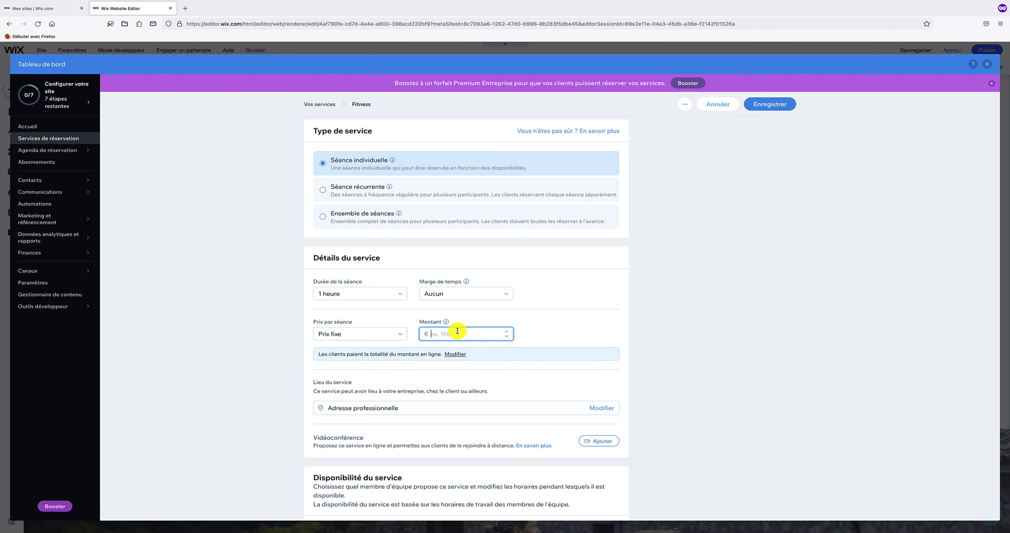
{"action": "scroll", "coordinate": [463, 332], "scroll_direction": "down", "scroll_amount": 3}
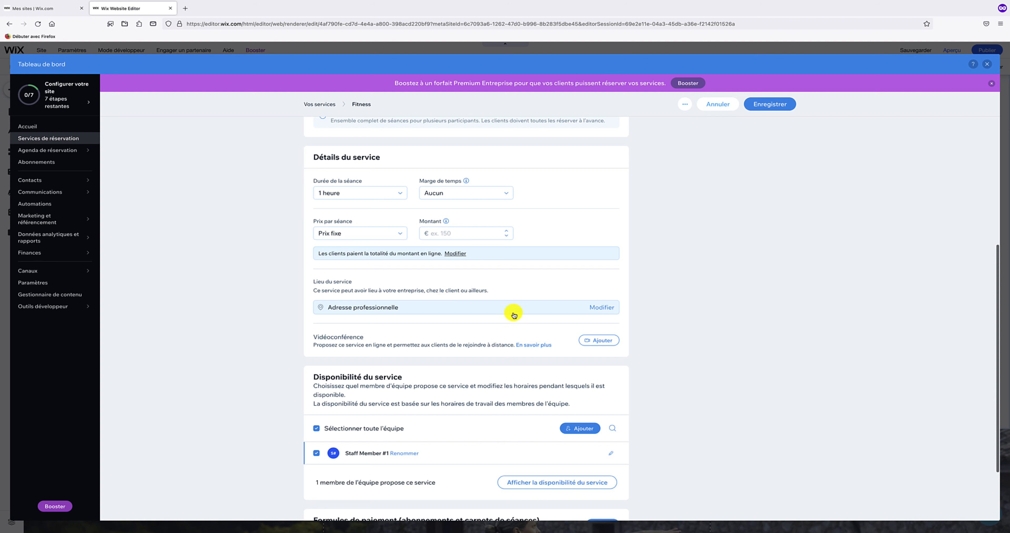
{"action": "left_click", "coordinate": [594, 309]}
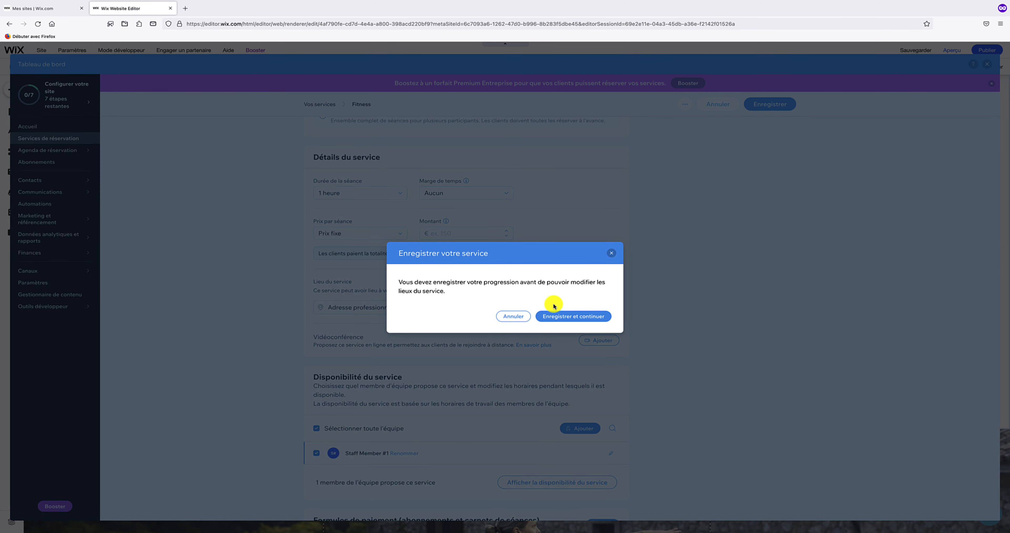
{"action": "left_click", "coordinate": [572, 316]}
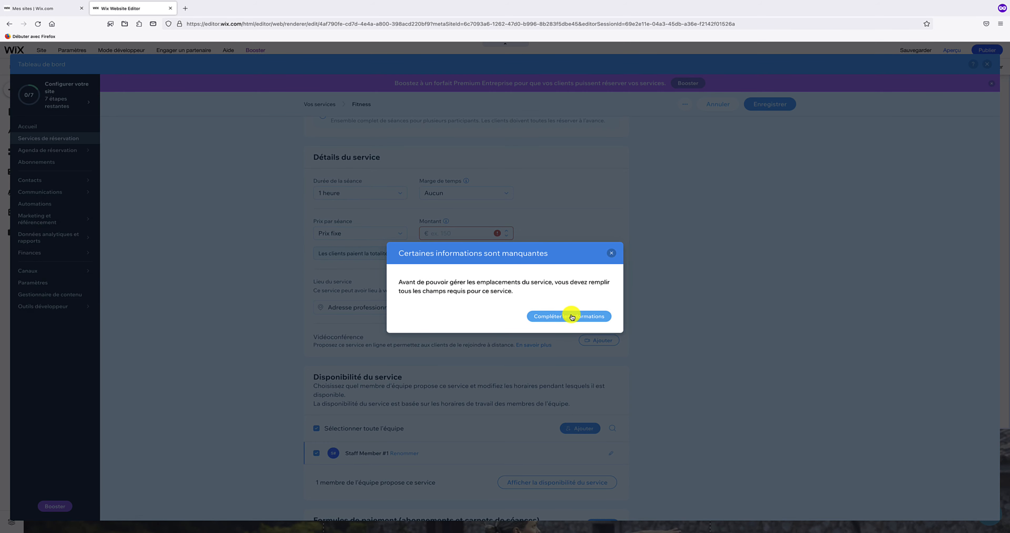
{"action": "left_click", "coordinate": [569, 316]}
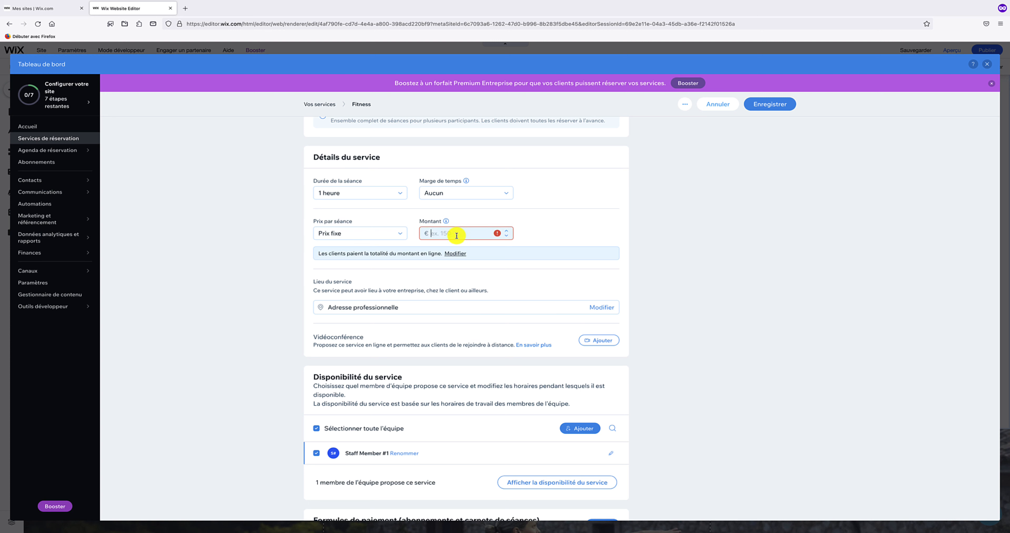
{"action": "type", "text": "50"}
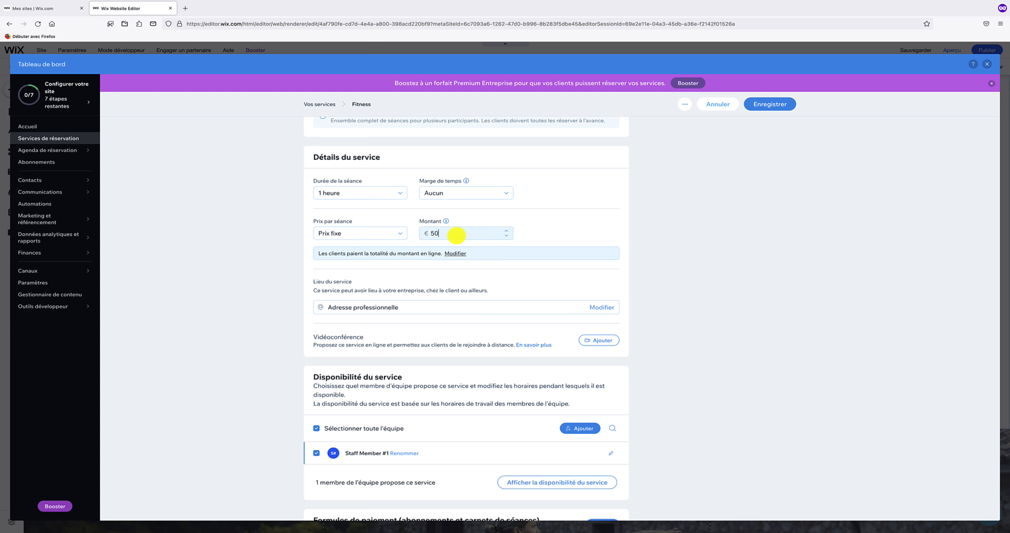
{"action": "left_click", "coordinate": [601, 311]}
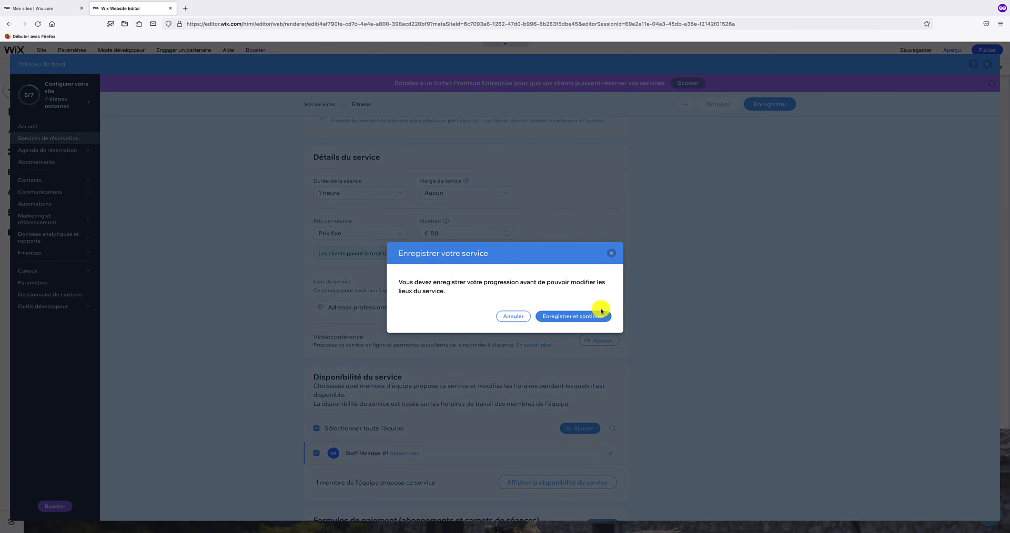
{"action": "left_click", "coordinate": [580, 316]}
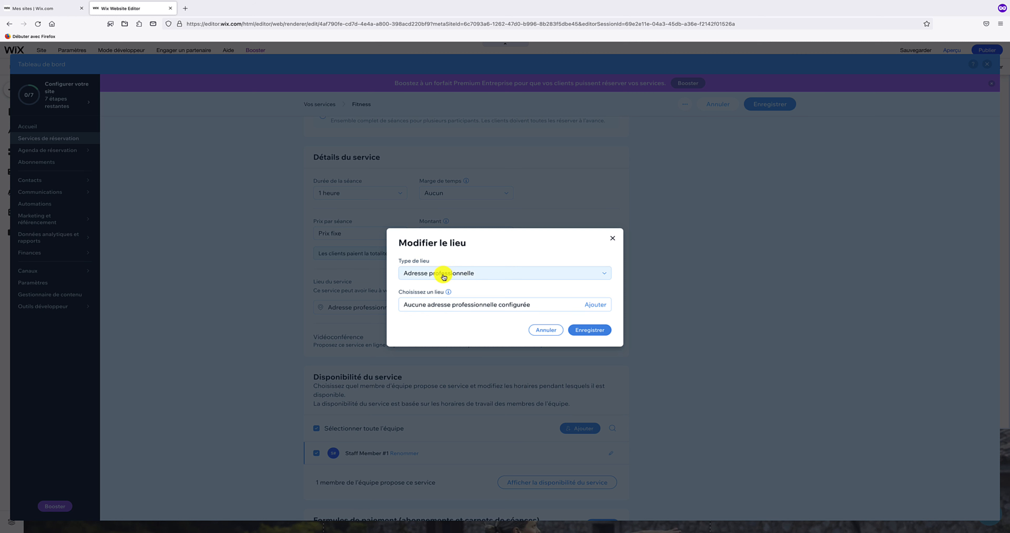
Step: Look at the service location types and the form for adding a business address, leaving the location settings without saving
{"action": "left_click", "coordinate": [474, 279]}
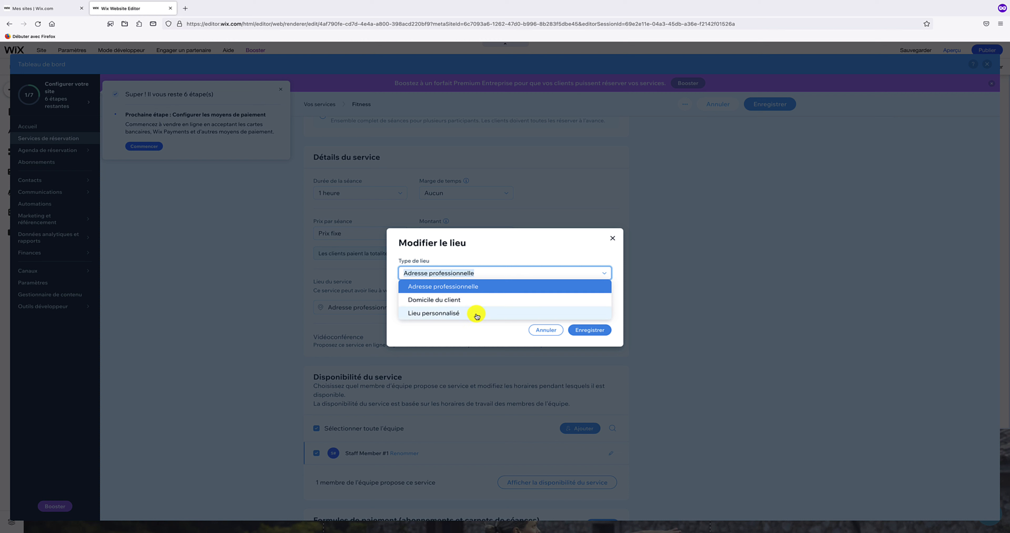
{"action": "left_click", "coordinate": [478, 331]}
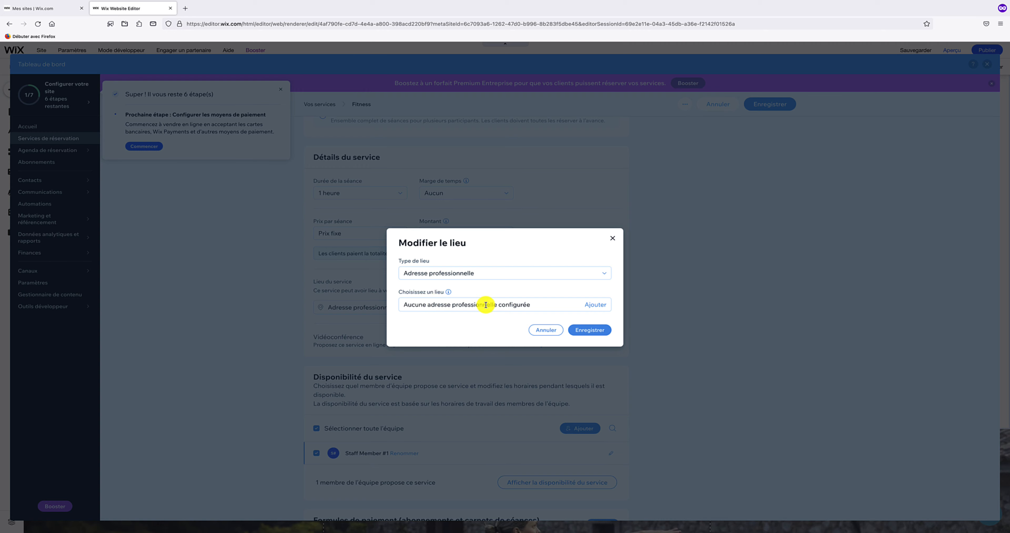
{"action": "left_click", "coordinate": [589, 304]}
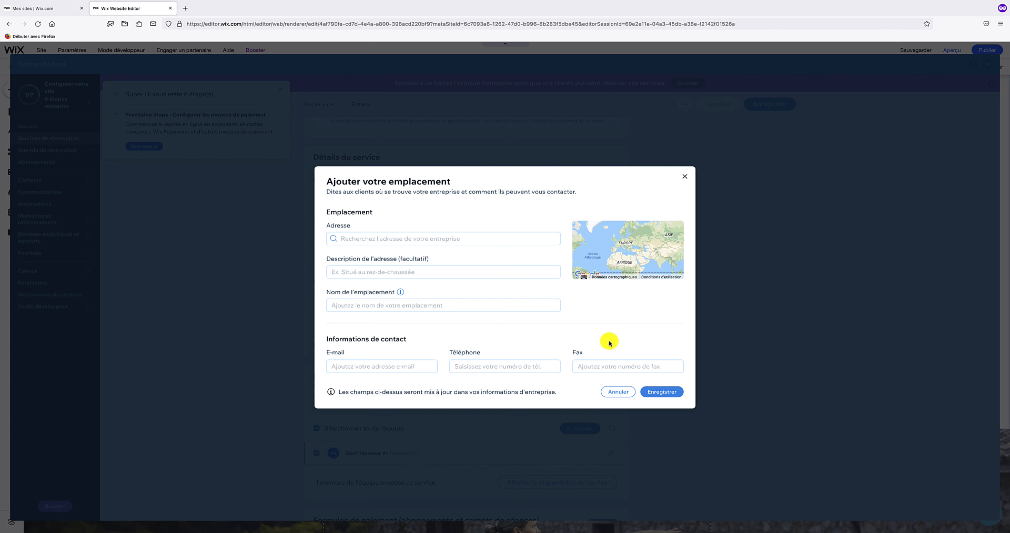
{"action": "left_click", "coordinate": [610, 391]}
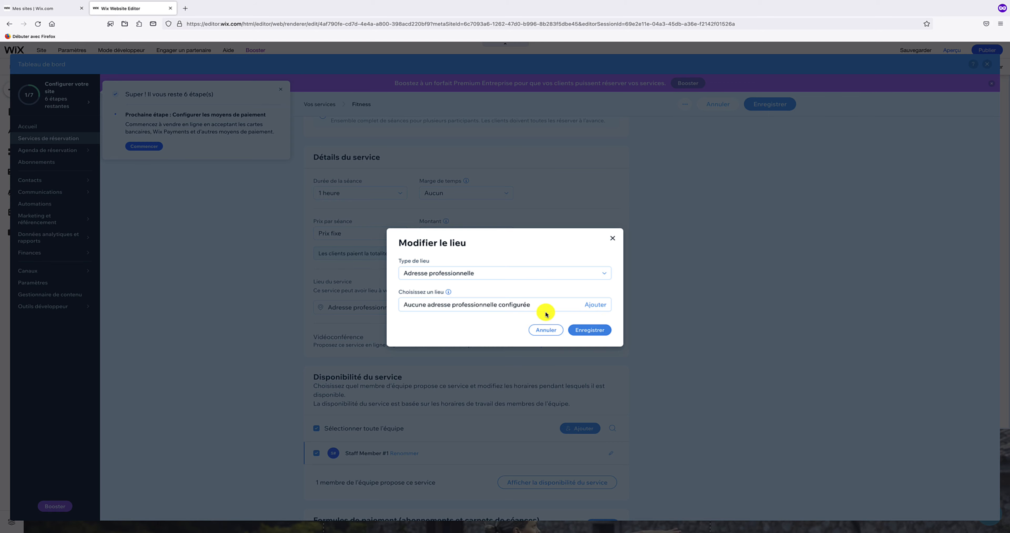
{"action": "left_click", "coordinate": [553, 332]}
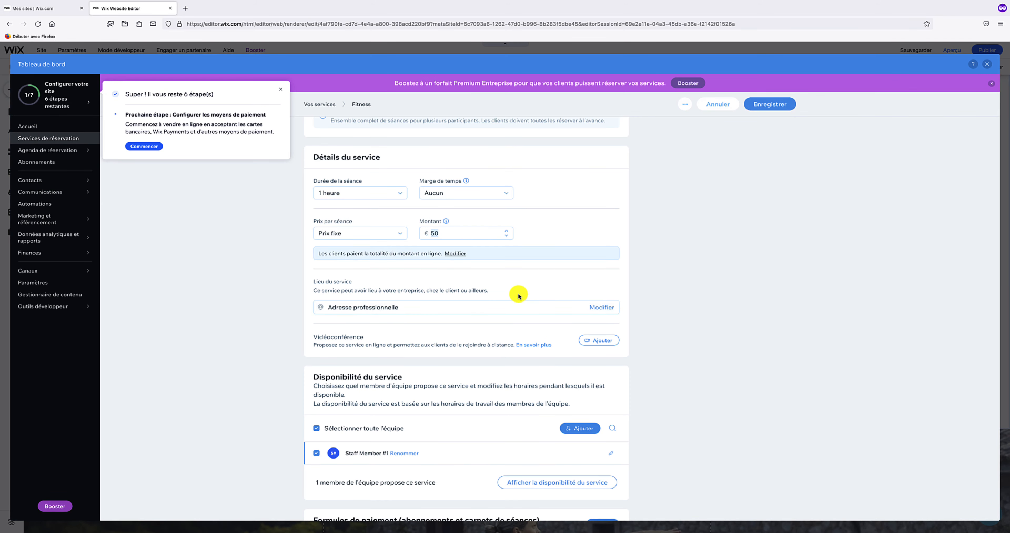
Step: Rename "Staff Member #1" in the service availability section with the team member's first name and save it
{"action": "scroll", "coordinate": [518, 294], "scroll_direction": "down", "scroll_amount": 1}
{"action": "scroll", "coordinate": [518, 296], "scroll_direction": "down", "scroll_amount": 3}
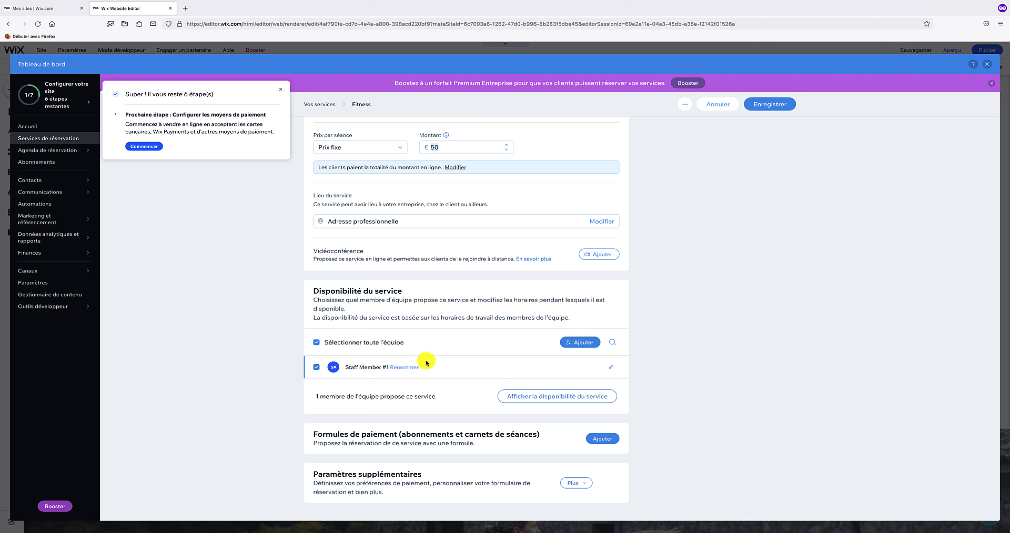
{"action": "left_click", "coordinate": [406, 368]}
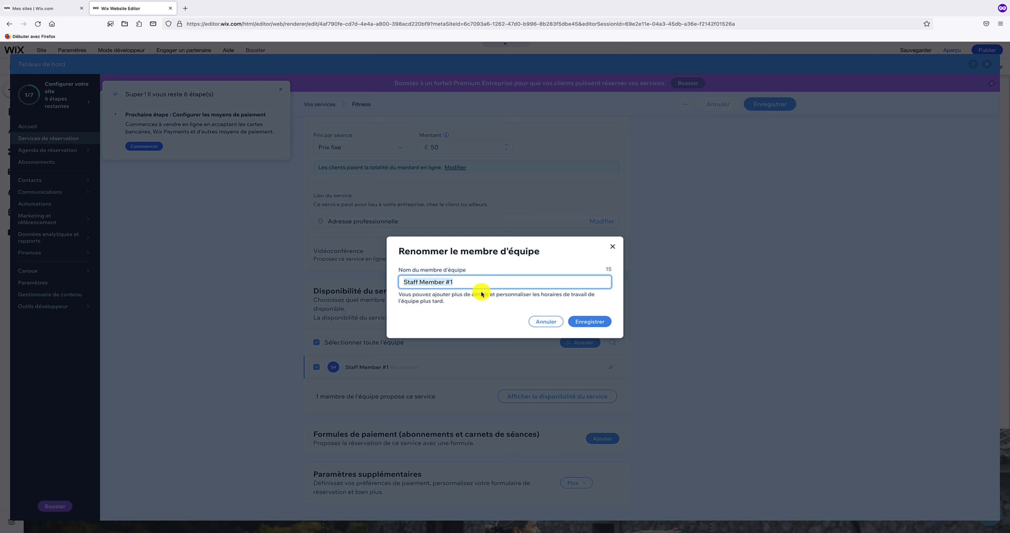
{"action": "type", "text": "Albert"}
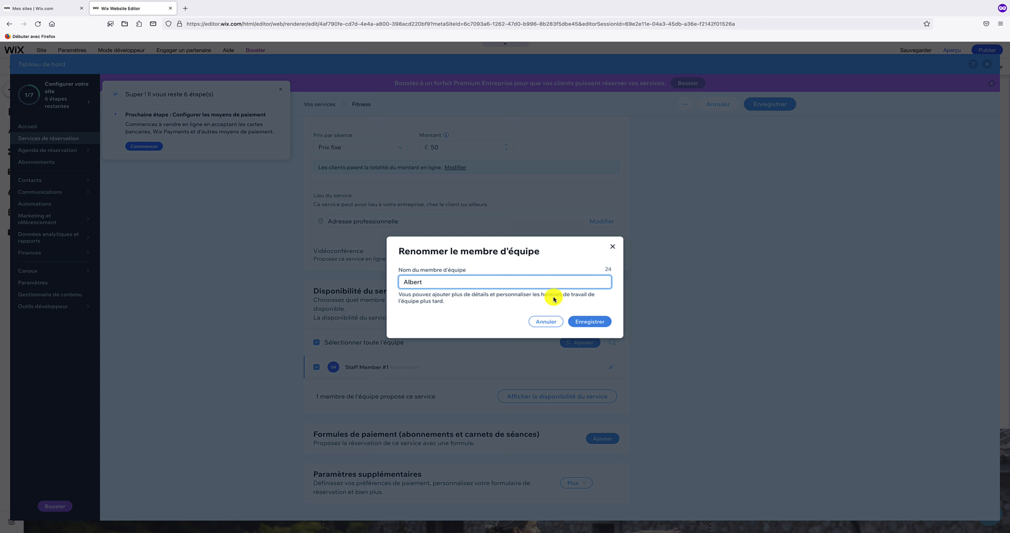
{"action": "left_click", "coordinate": [588, 321]}
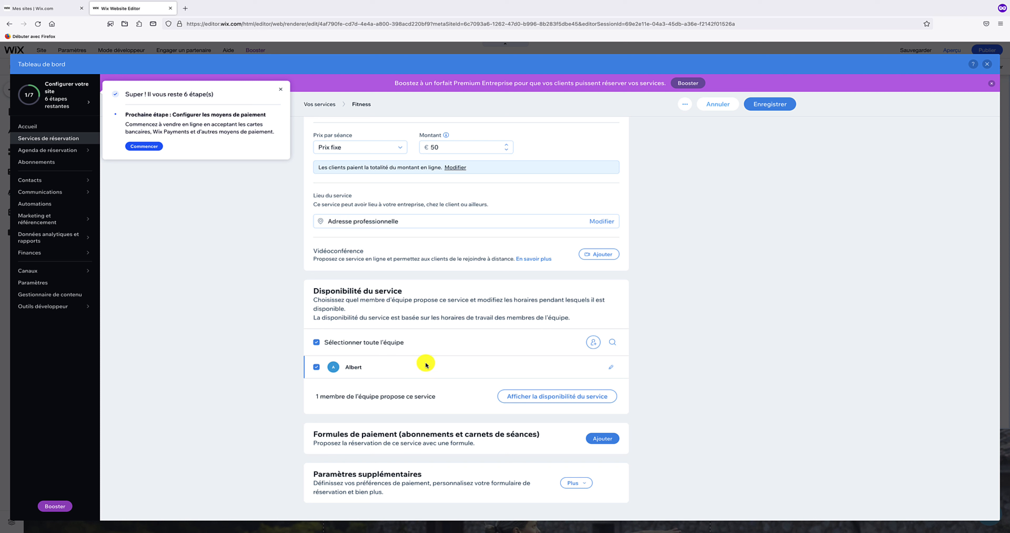
Step: Add a second team member to the Fitness service by entering the member's first name
{"action": "left_click", "coordinate": [594, 343]}
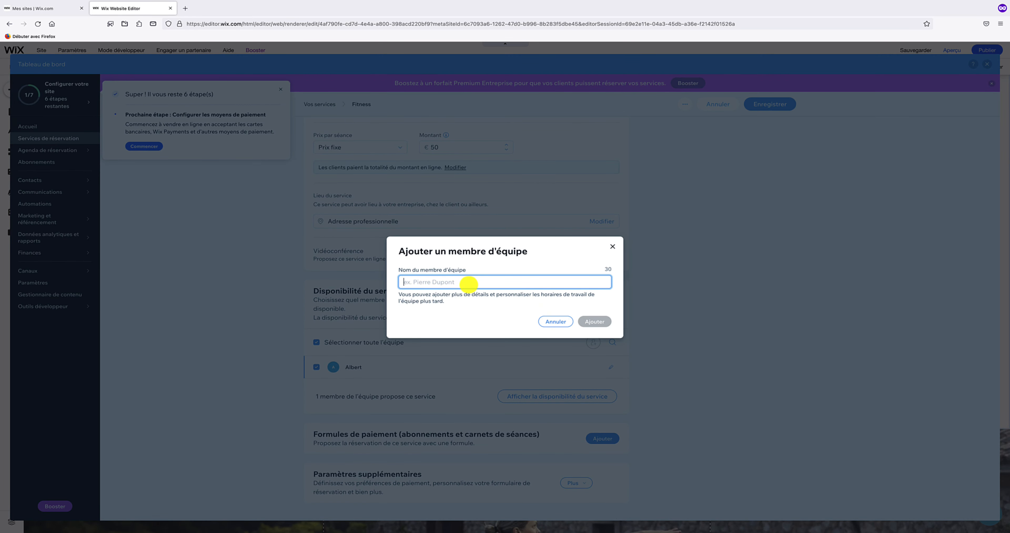
{"action": "type", "text": "Gorgette"}
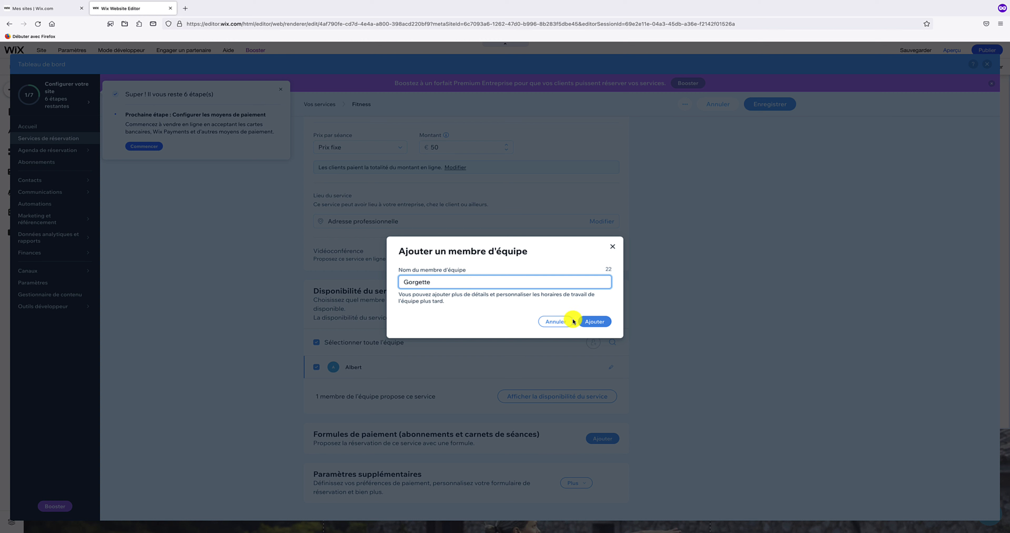
{"action": "left_click", "coordinate": [590, 322]}
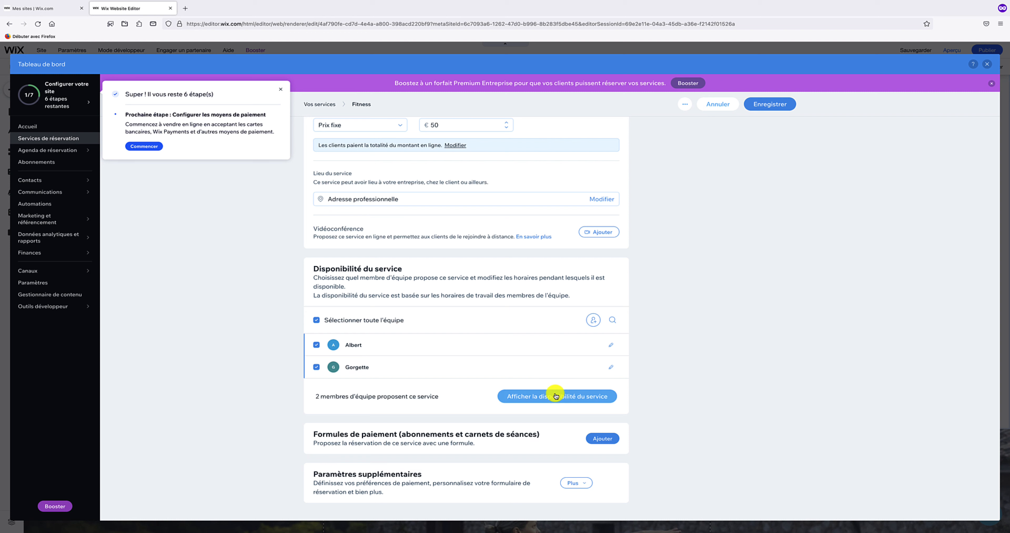
Step: Save the service's progress and review the weekly days and hours in the Fitness availability overview
{"action": "left_click", "coordinate": [562, 397]}
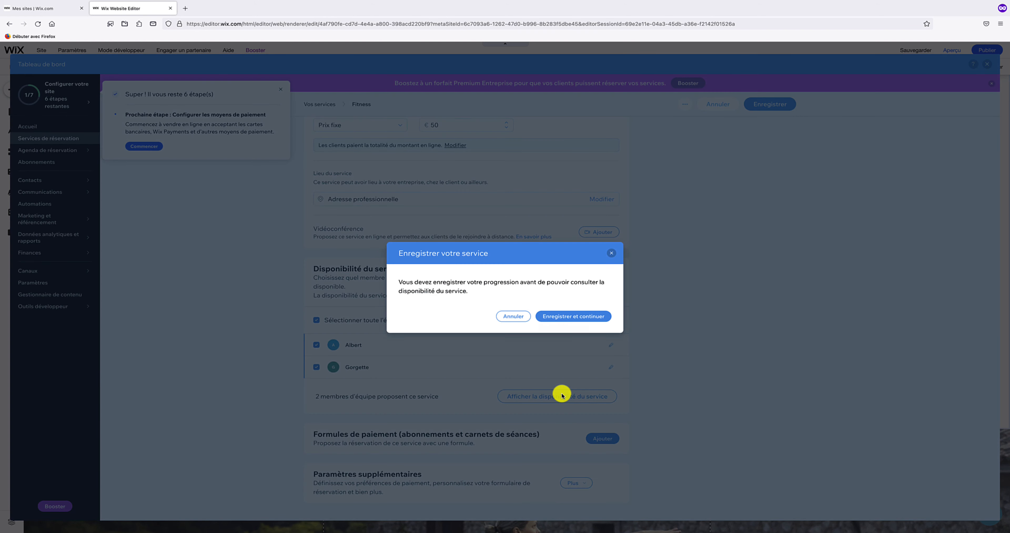
{"action": "left_click", "coordinate": [567, 319]}
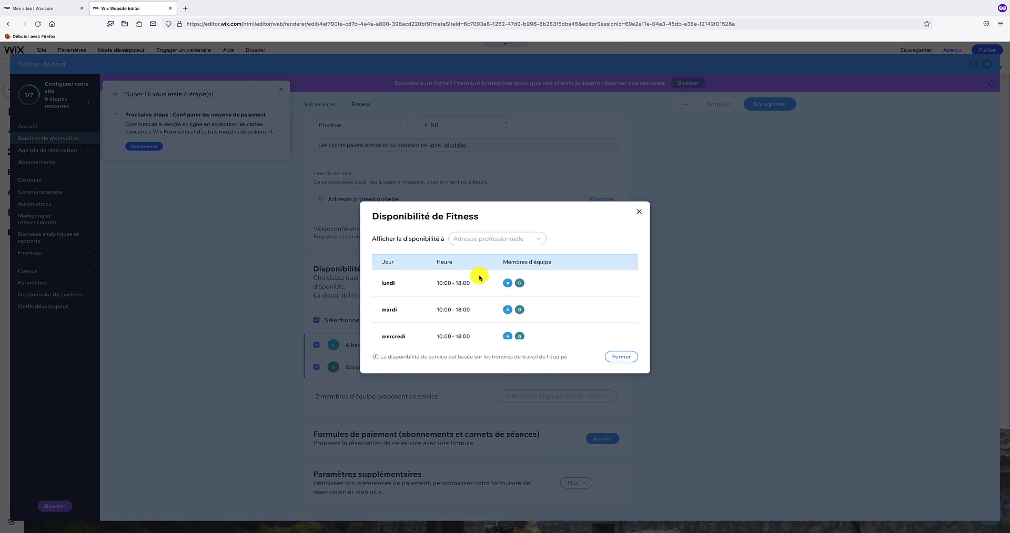
{"action": "scroll", "coordinate": [479, 277], "scroll_direction": "down", "scroll_amount": 3}
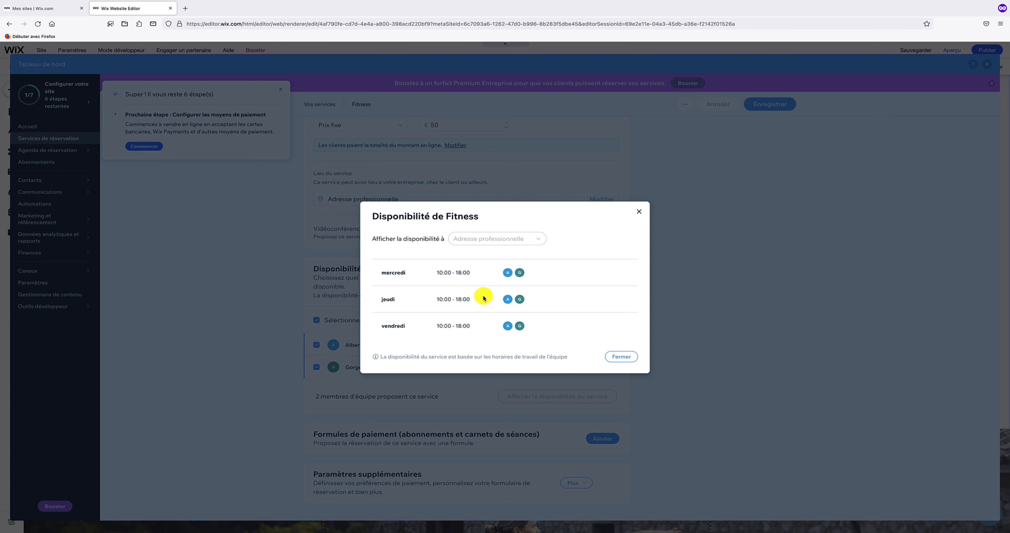
{"action": "left_click", "coordinate": [628, 355]}
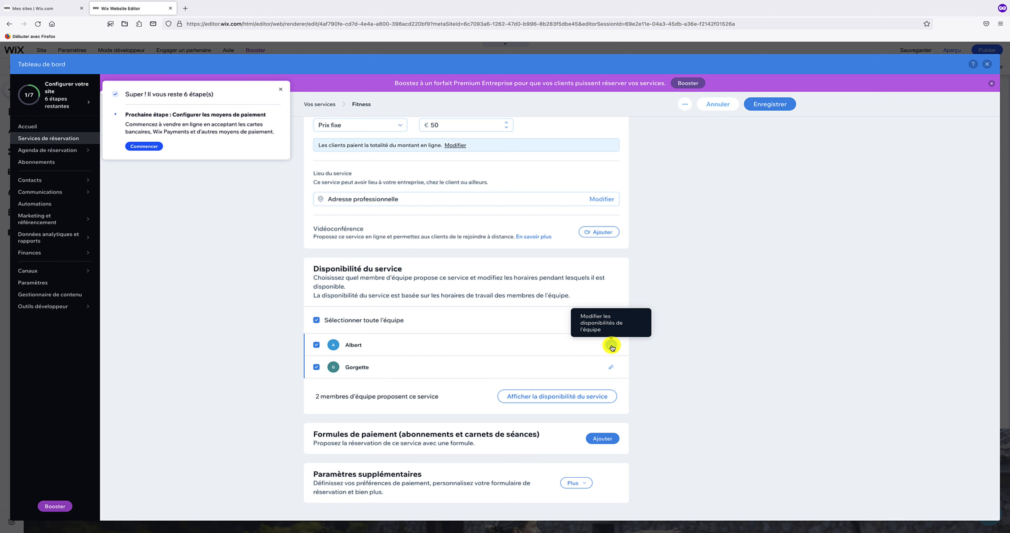
Step: Switch the first team member's appointment availability to custom hours and set Monday's end time to 12:00
{"action": "left_click", "coordinate": [610, 345]}
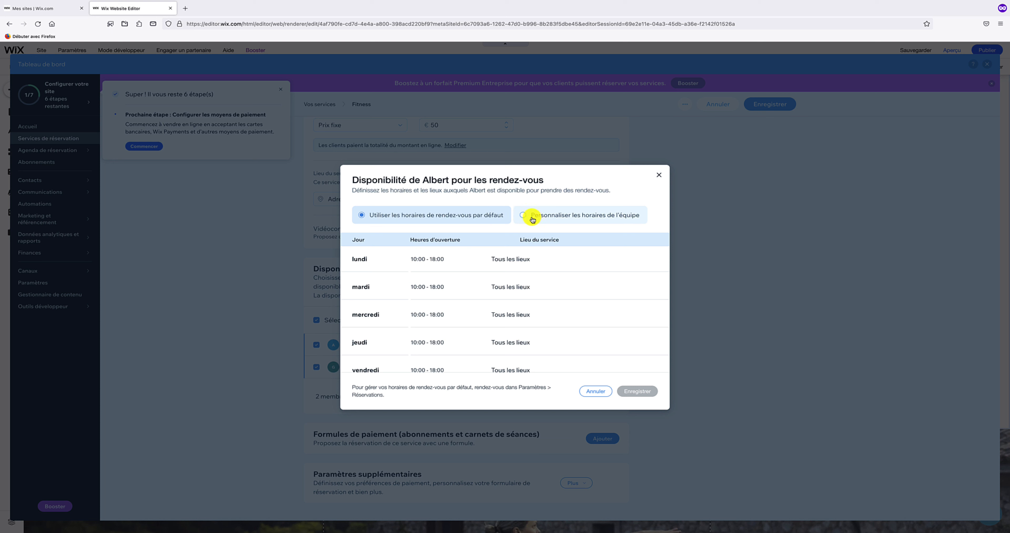
{"action": "left_click", "coordinate": [547, 217]}
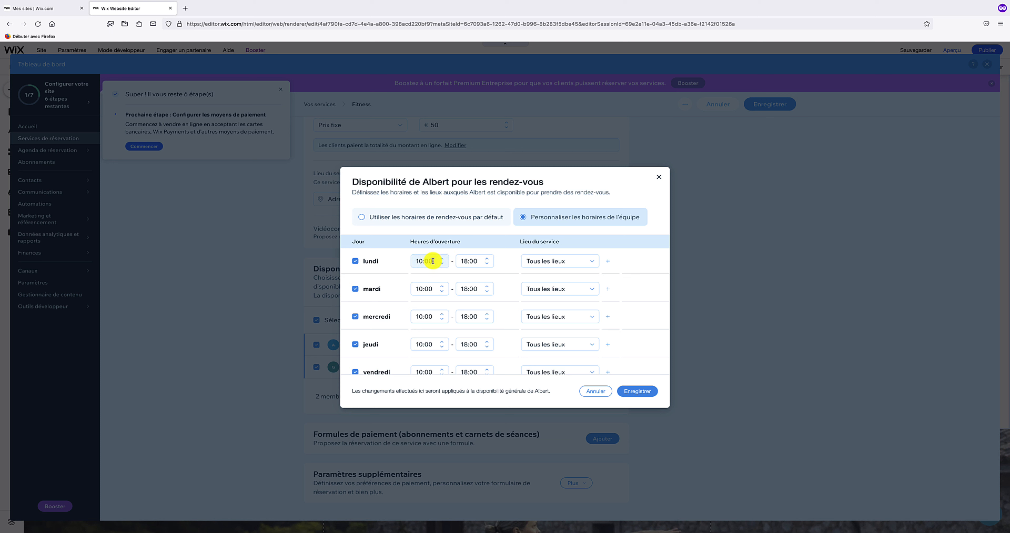
{"action": "left_click", "coordinate": [466, 261]}
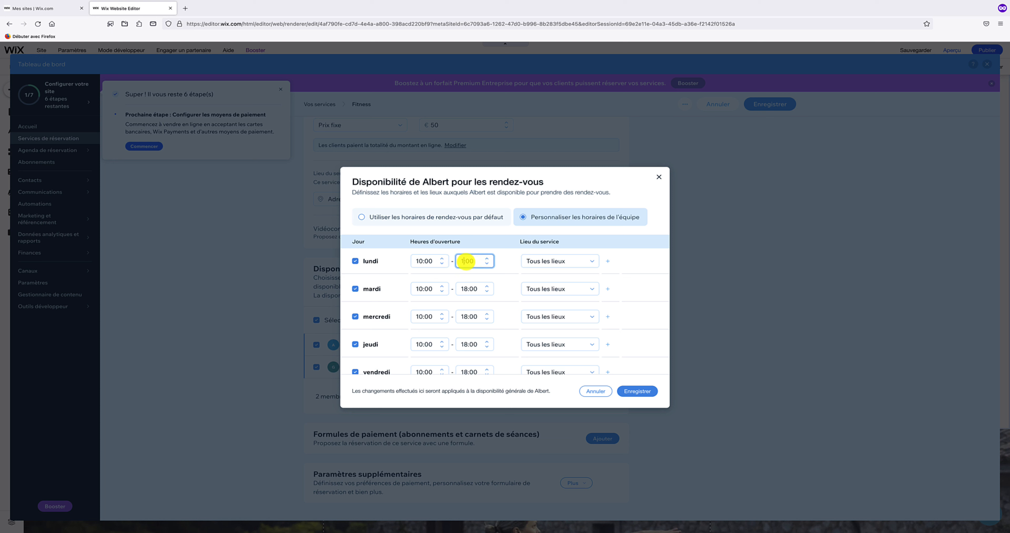
Step: Add a second Monday time slot from 14:00 to 18:00 for this team member and save the availability
{"action": "left_click", "coordinate": [608, 262]}
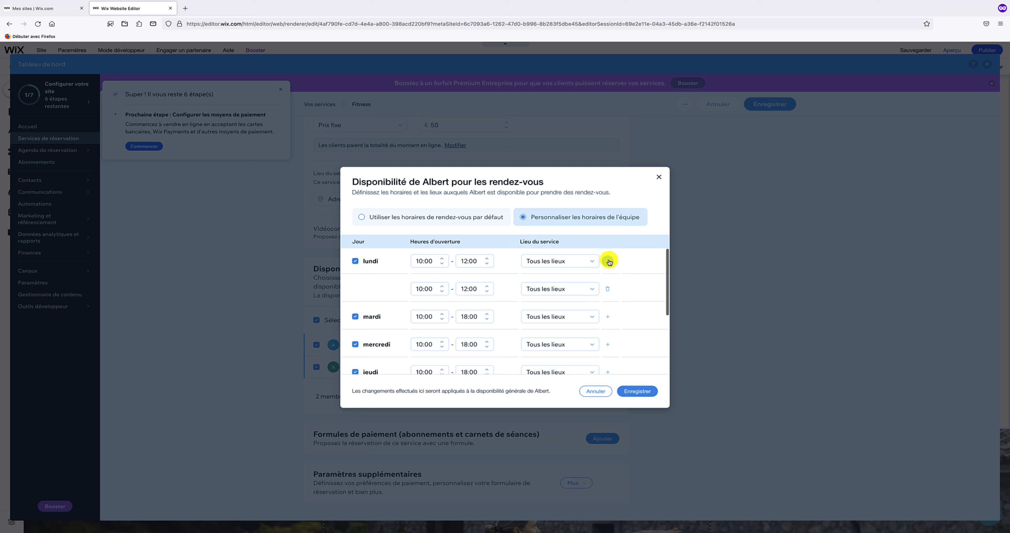
{"action": "left_click", "coordinate": [420, 288]}
{"action": "left_click_drag", "start_coordinate": [421, 289], "coordinate": [403, 289]}
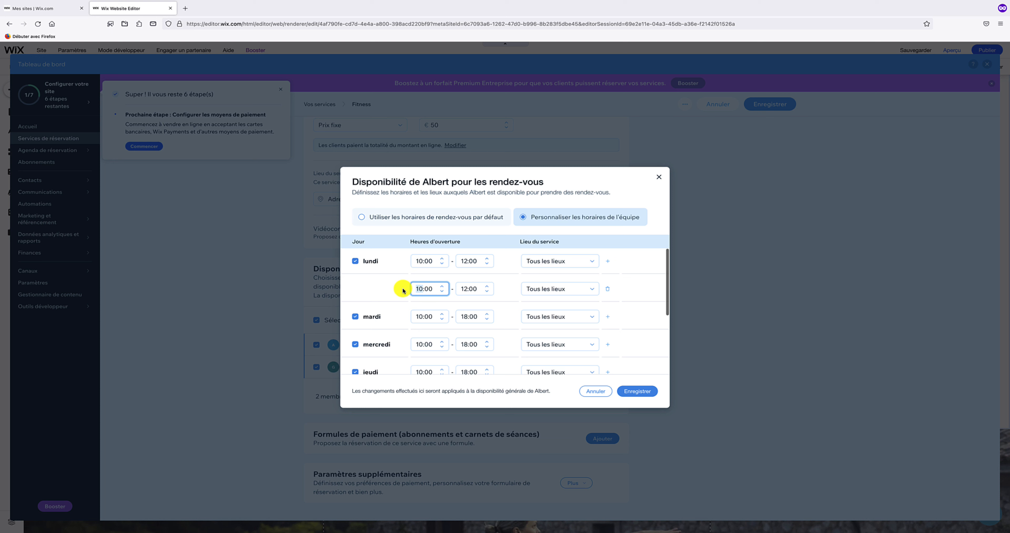
{"action": "type", "text": "14"}
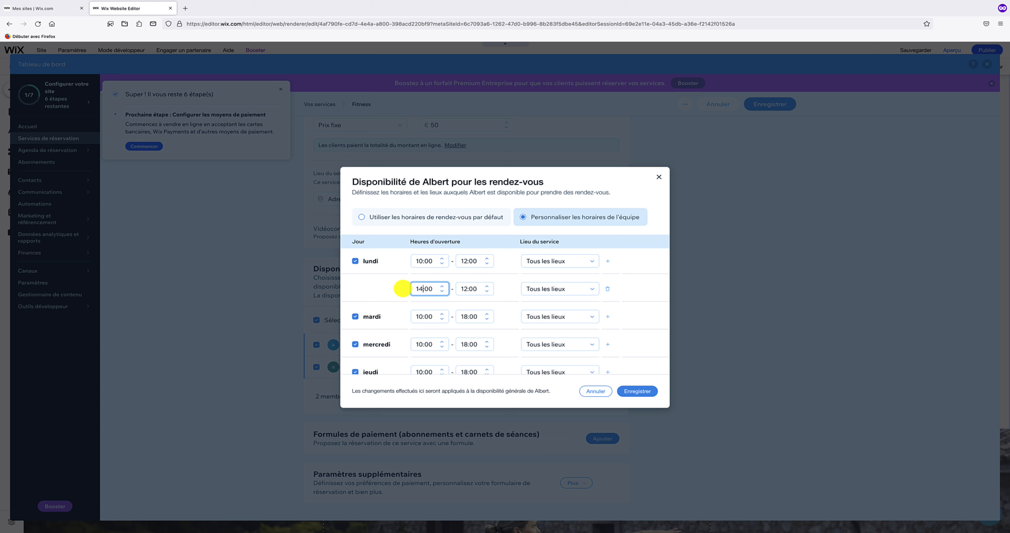
{"action": "left_click", "coordinate": [465, 288]}
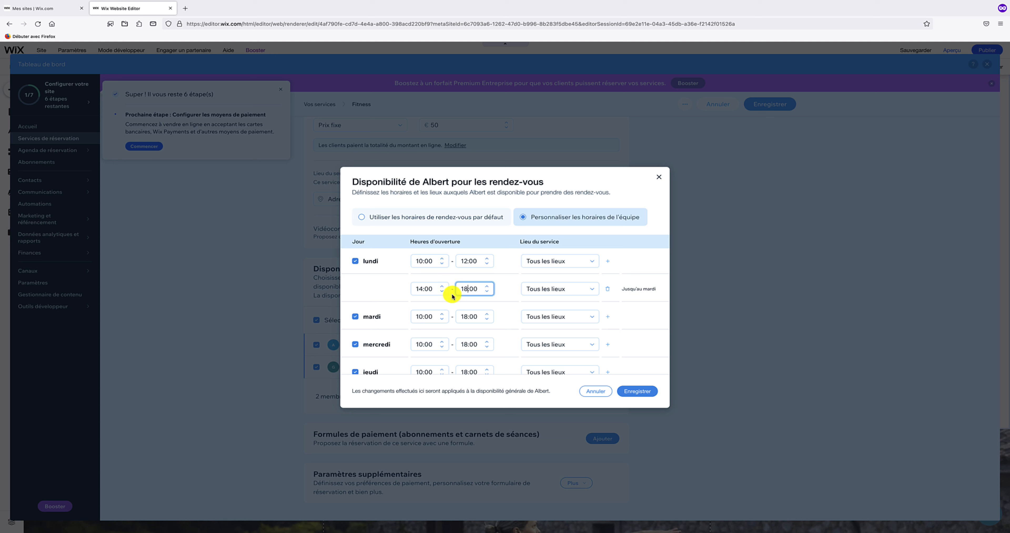
{"action": "left_click", "coordinate": [637, 392]}
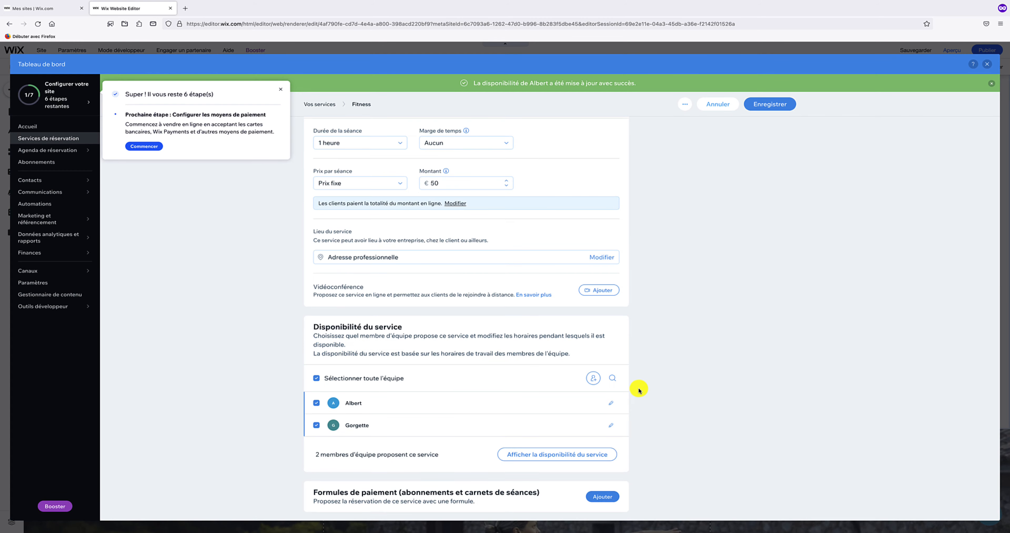
Step: Start a new payment plan for the Fitness service and look at its access type options
{"action": "scroll", "coordinate": [639, 390], "scroll_direction": "down", "scroll_amount": 2}
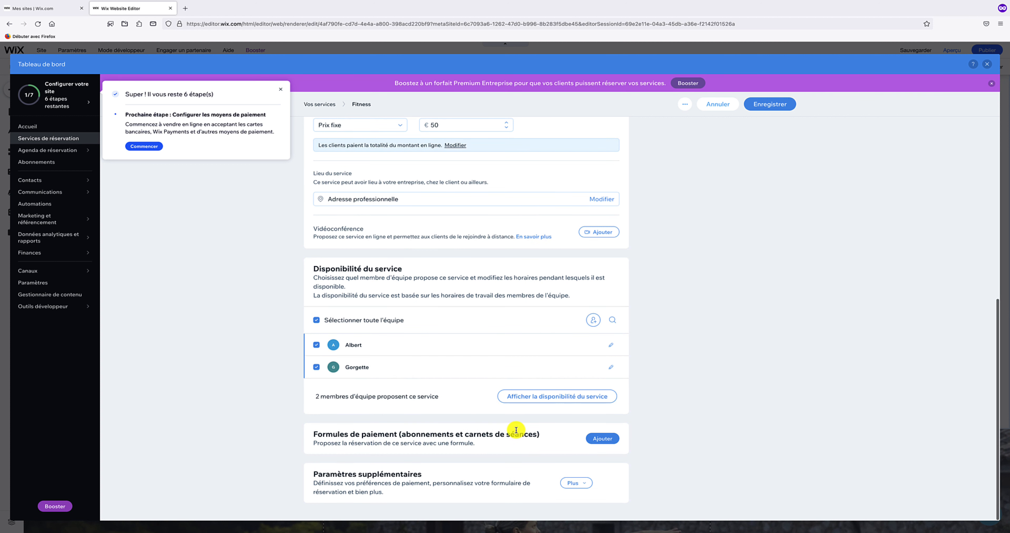
{"action": "left_click", "coordinate": [597, 439]}
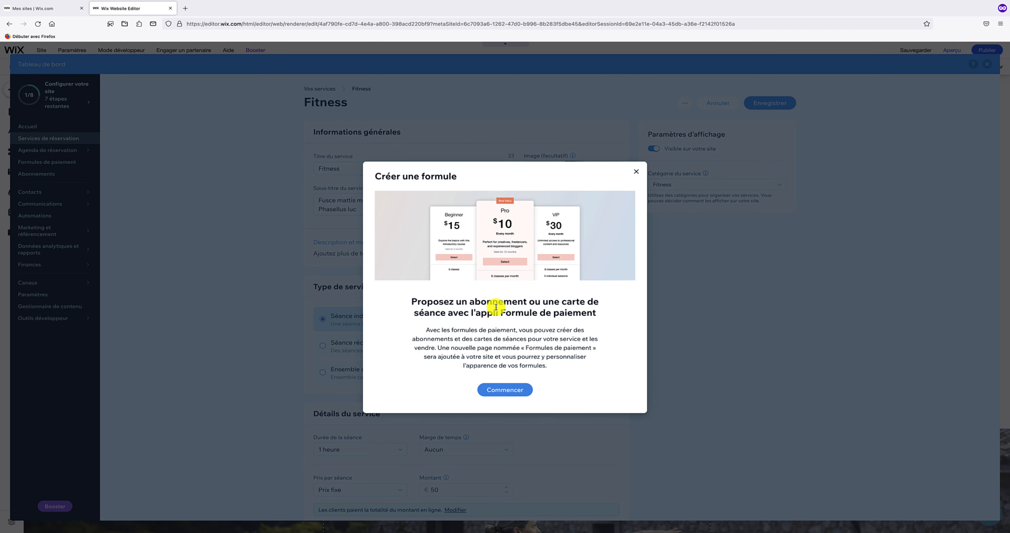
{"action": "left_click", "coordinate": [505, 391]}
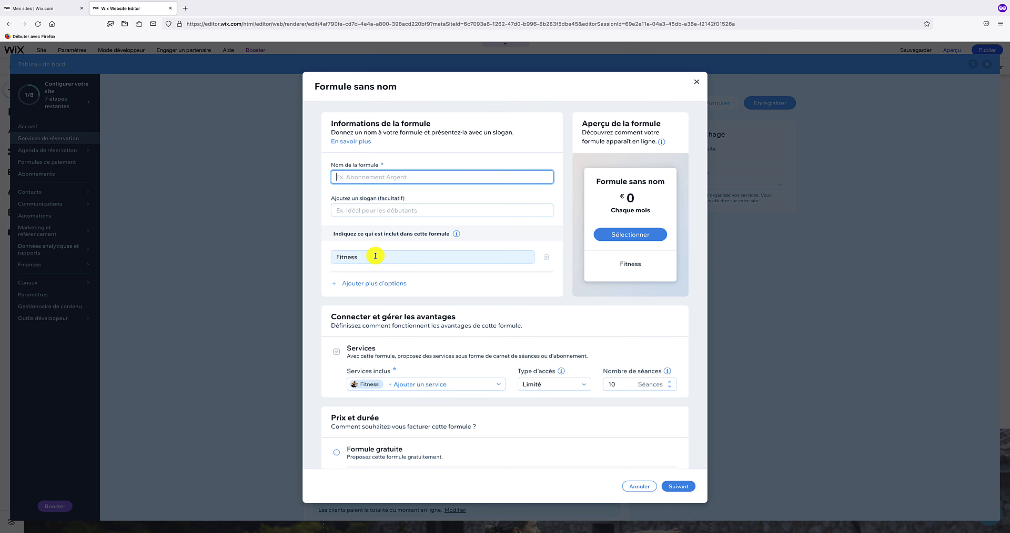
{"action": "scroll", "coordinate": [386, 255], "scroll_direction": "down", "scroll_amount": 1}
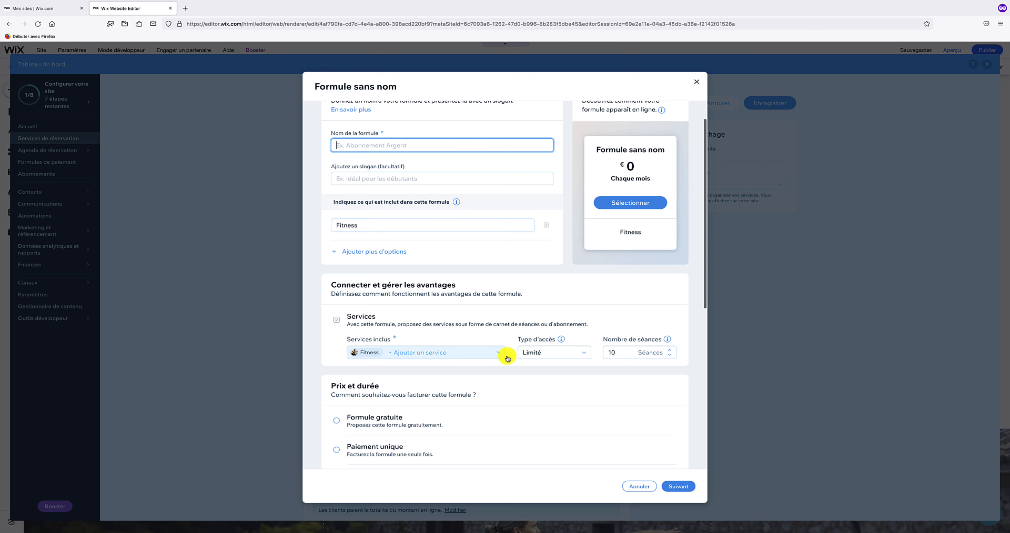
{"action": "left_click", "coordinate": [552, 352]}
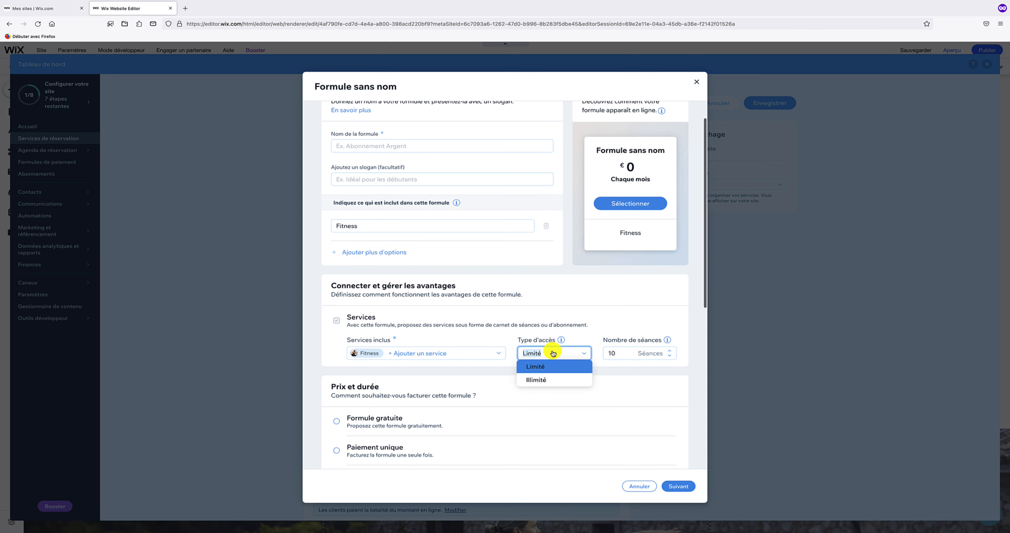
{"action": "left_click", "coordinate": [594, 345]}
Step: Review the payment plan's price, duration and advanced settings, and close the form without saving
{"action": "scroll", "coordinate": [521, 350], "scroll_direction": "down", "scroll_amount": 1}
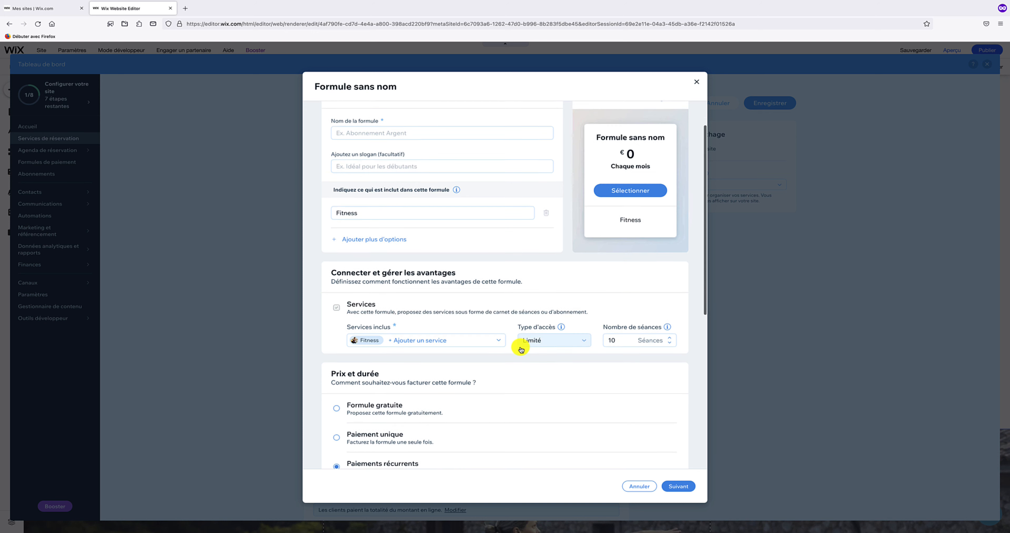
{"action": "scroll", "coordinate": [520, 350], "scroll_direction": "down", "scroll_amount": 3}
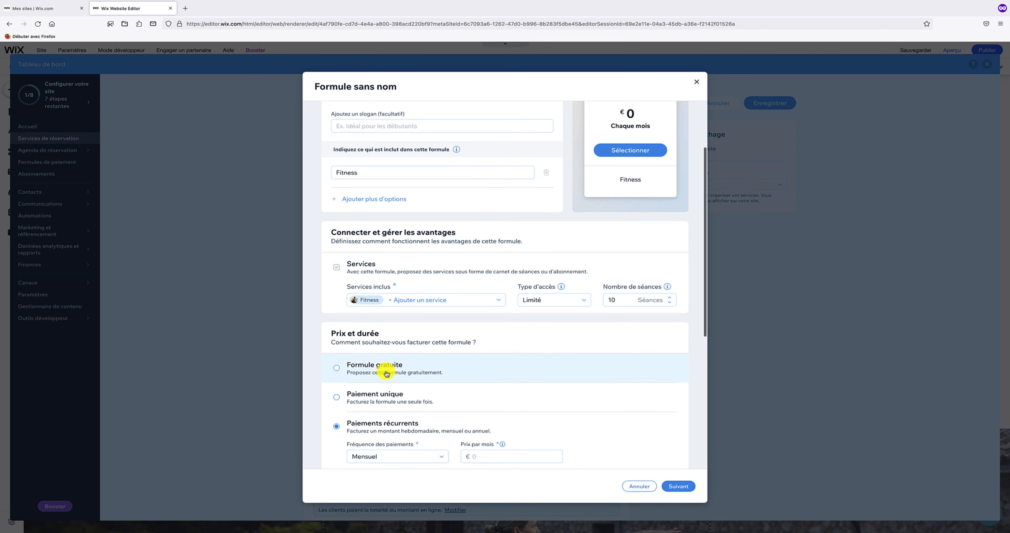
{"action": "scroll", "coordinate": [400, 398], "scroll_direction": "down", "scroll_amount": 6}
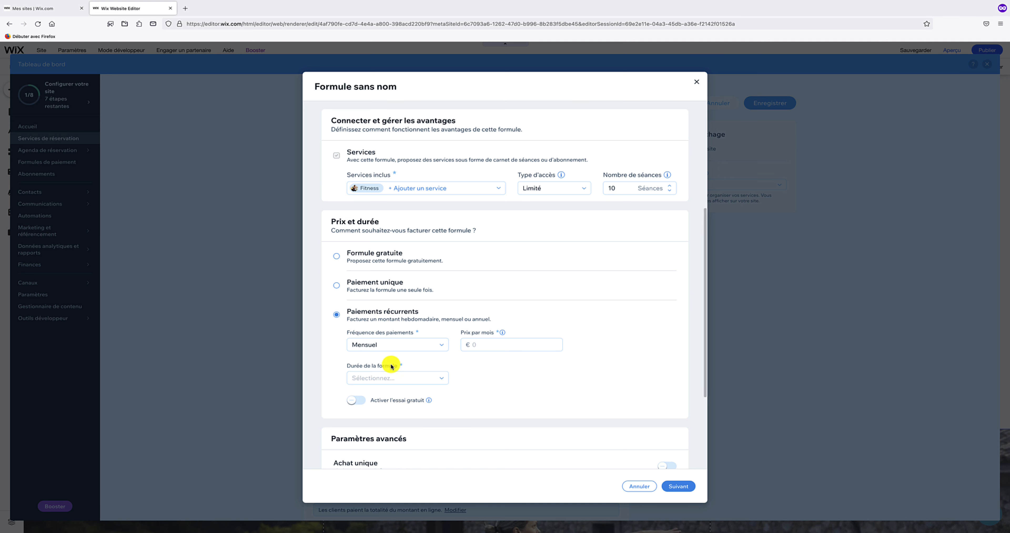
{"action": "scroll", "coordinate": [423, 360], "scroll_direction": "down", "scroll_amount": 5}
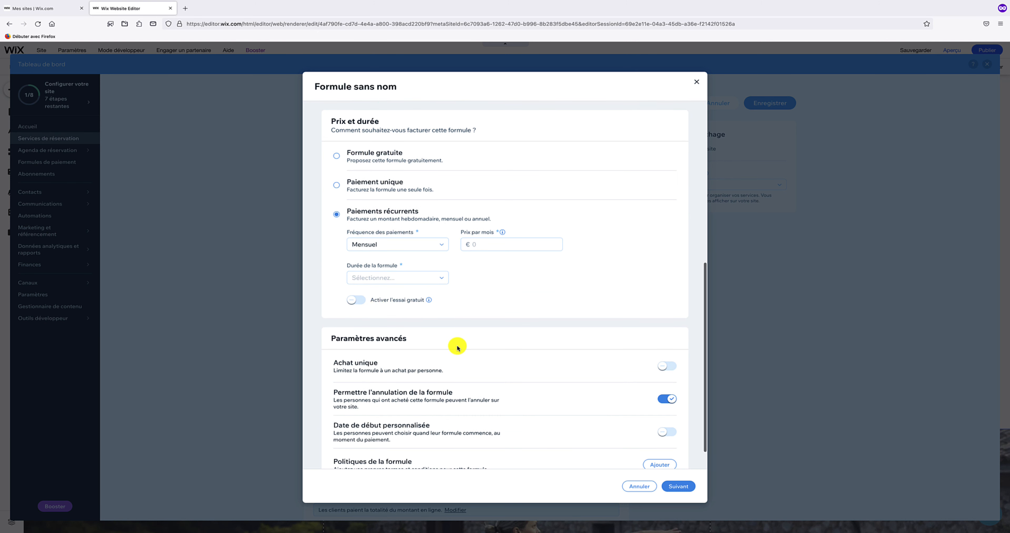
{"action": "scroll", "coordinate": [433, 339], "scroll_direction": "down", "scroll_amount": 2}
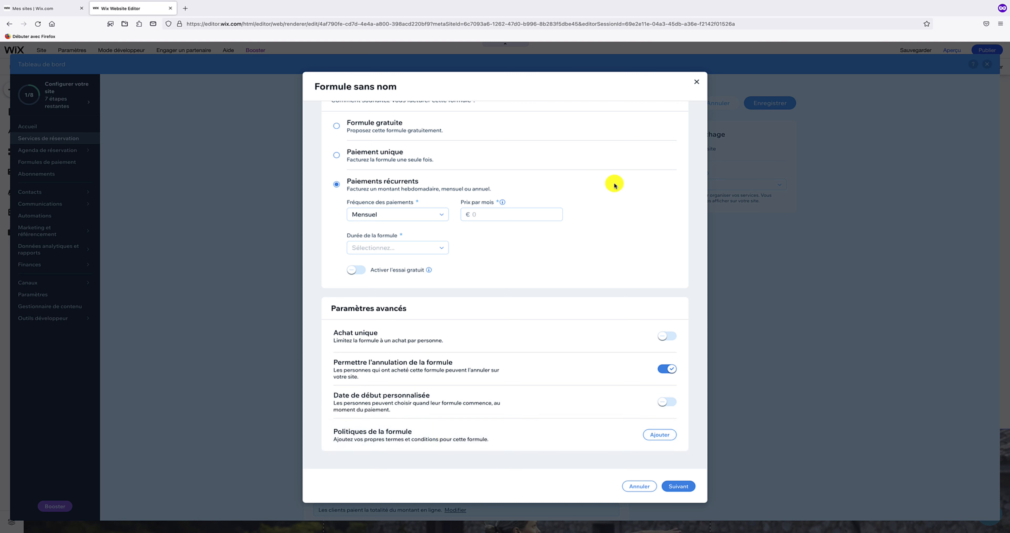
{"action": "left_click", "coordinate": [696, 82]}
Step: Look at the online booking and payment preferences in the service's additional settings, cancelling both dialogs
{"action": "scroll", "coordinate": [523, 210], "scroll_direction": "down", "scroll_amount": 10}
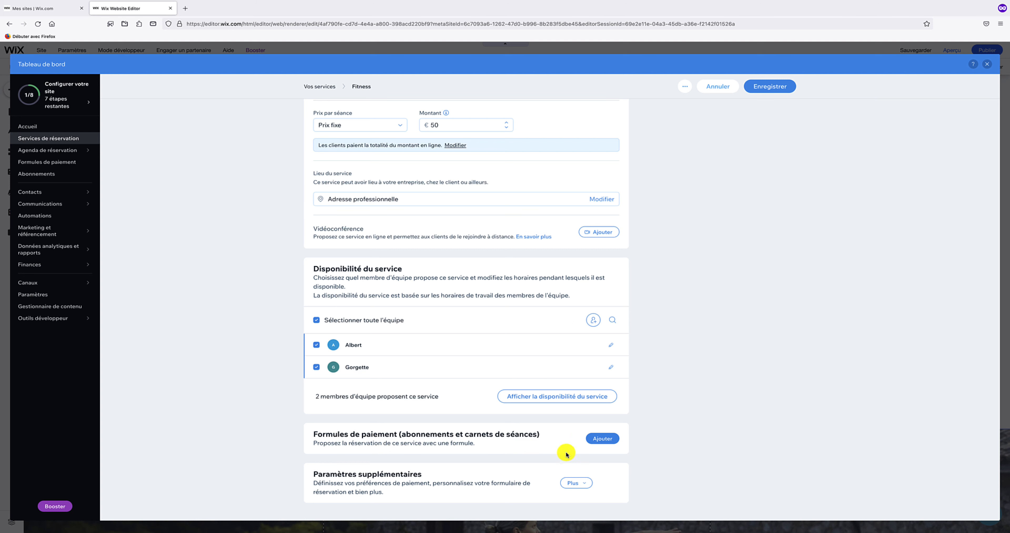
{"action": "left_click", "coordinate": [573, 481]}
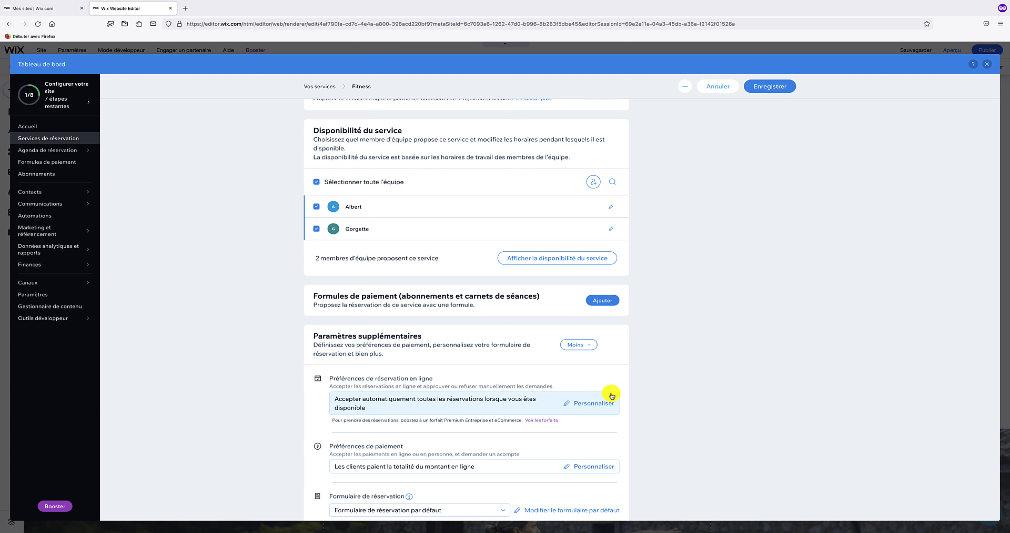
{"action": "left_click", "coordinate": [583, 405]}
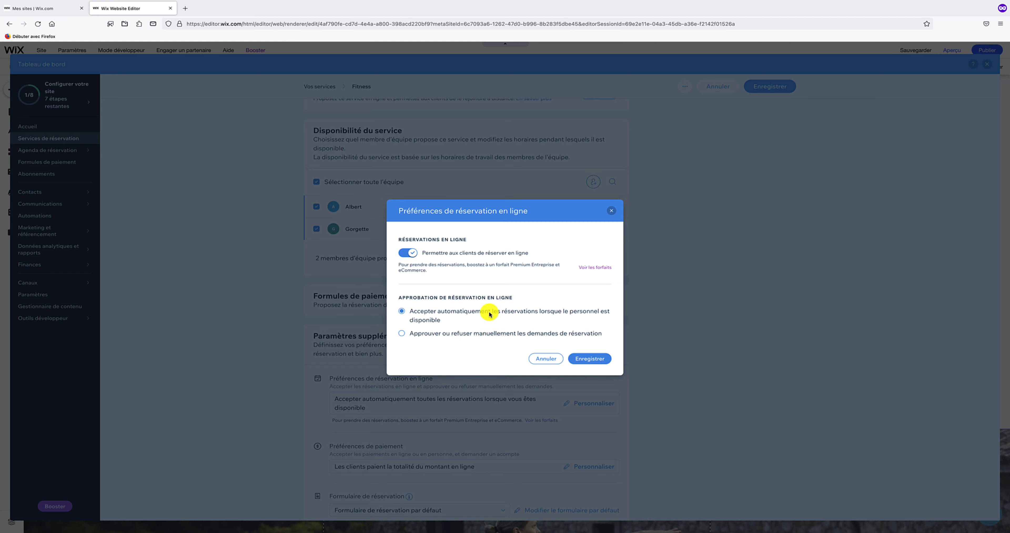
{"action": "left_click", "coordinate": [540, 357]}
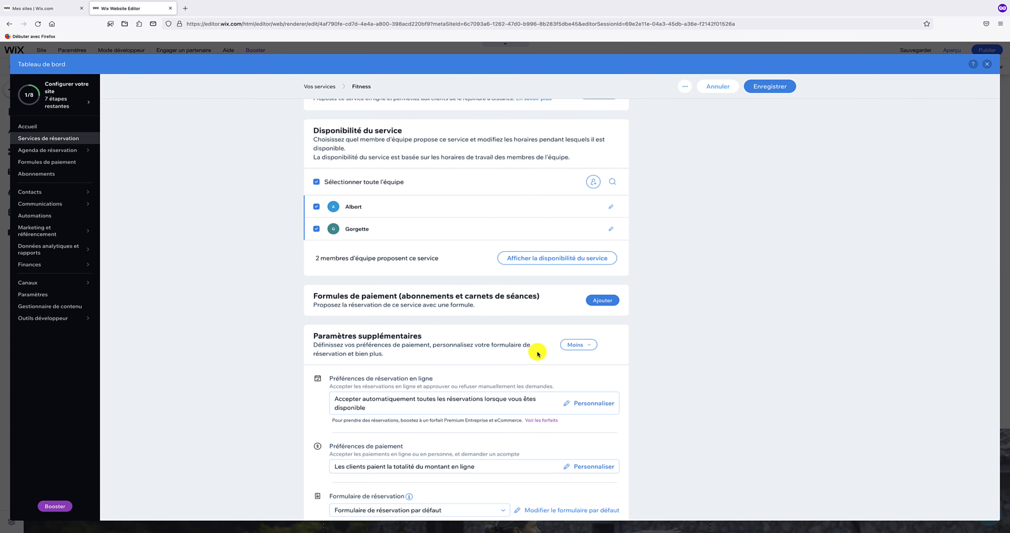
{"action": "scroll", "coordinate": [537, 353], "scroll_direction": "down", "scroll_amount": 1}
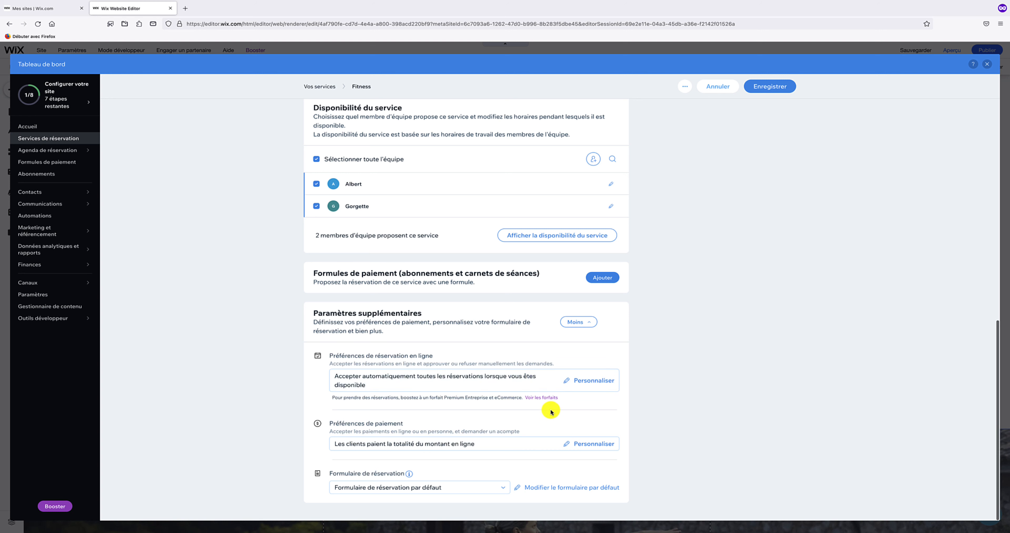
{"action": "left_click", "coordinate": [583, 443]}
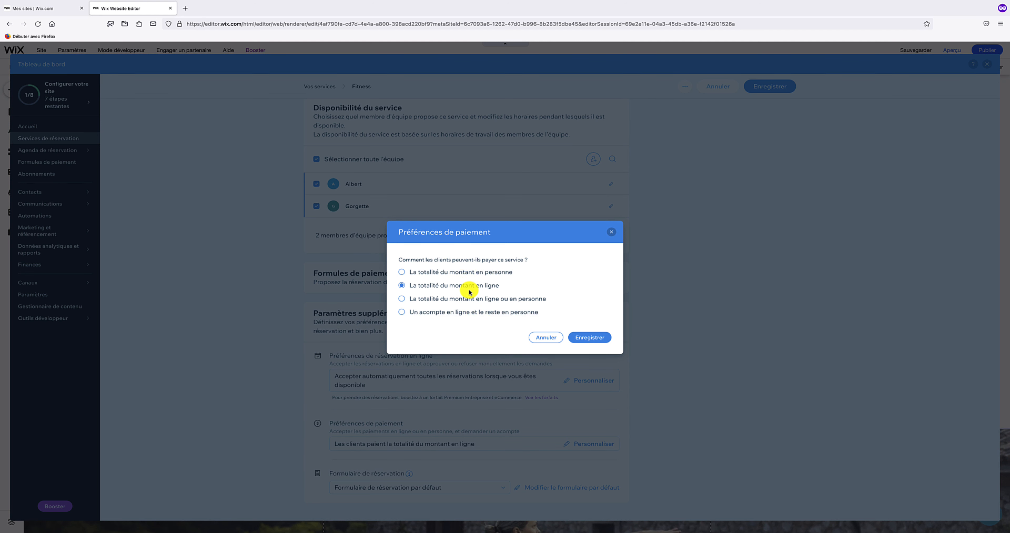
{"action": "left_click", "coordinate": [539, 339]}
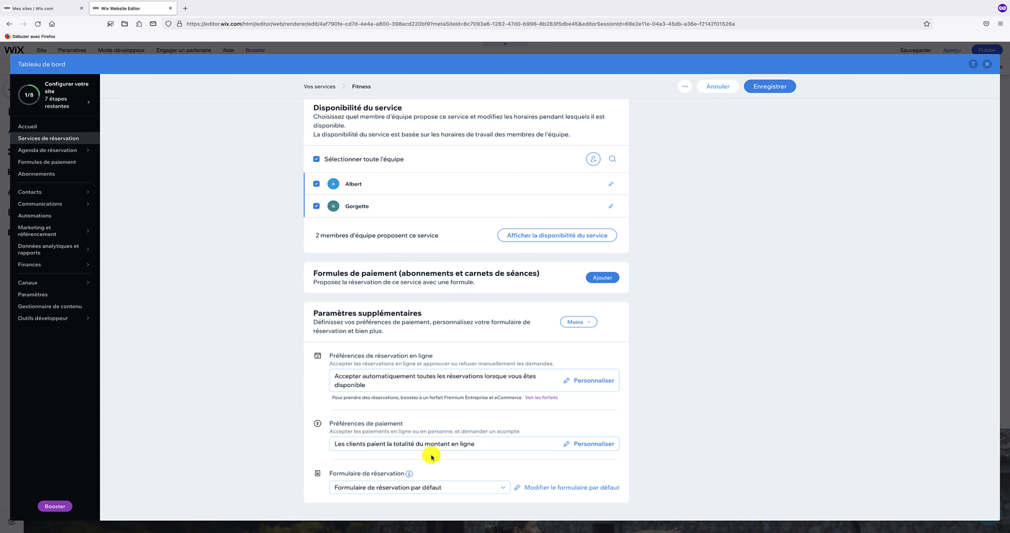
Step: Start a custom booking form for Fitness, examine its fields and button labels, and leave without saving
{"action": "left_click", "coordinate": [497, 487]}
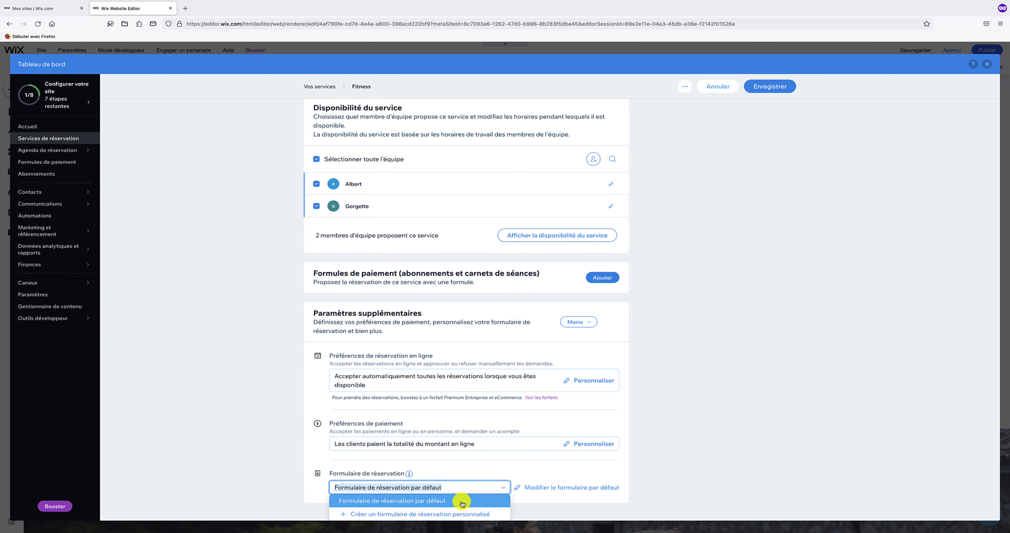
{"action": "left_click", "coordinate": [453, 513]}
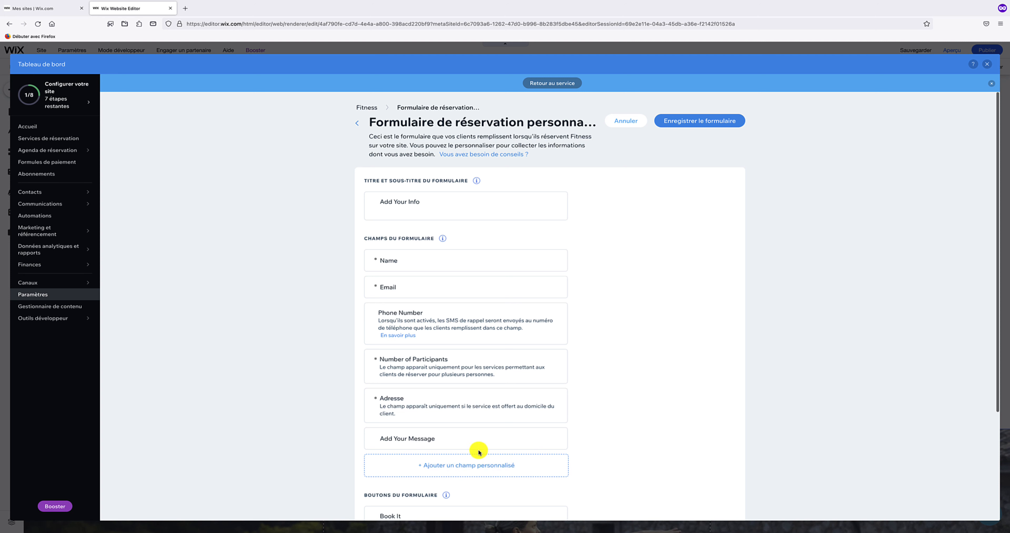
{"action": "scroll", "coordinate": [425, 197], "scroll_direction": "down", "scroll_amount": 1}
{"action": "scroll", "coordinate": [427, 197], "scroll_direction": "down", "scroll_amount": 4}
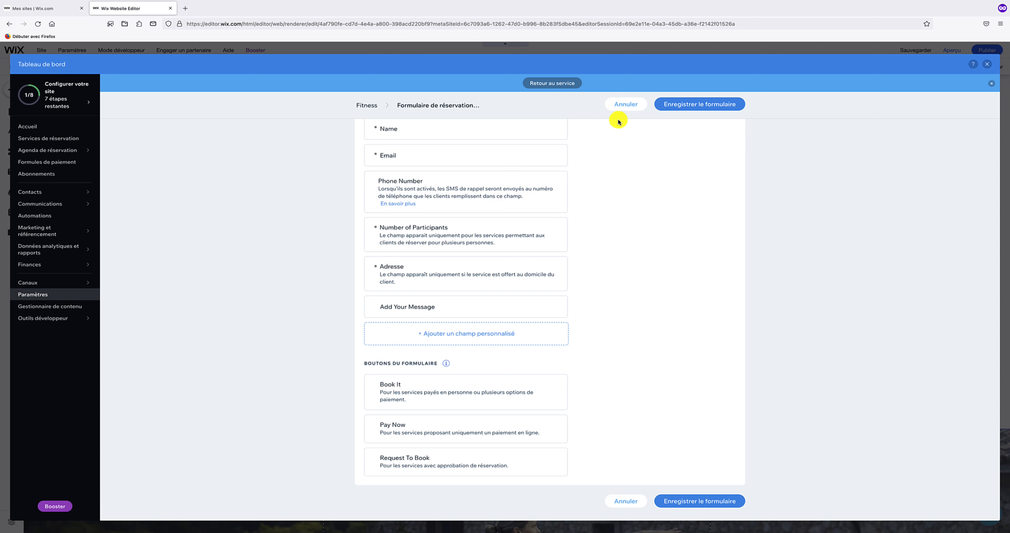
{"action": "left_click", "coordinate": [624, 110]}
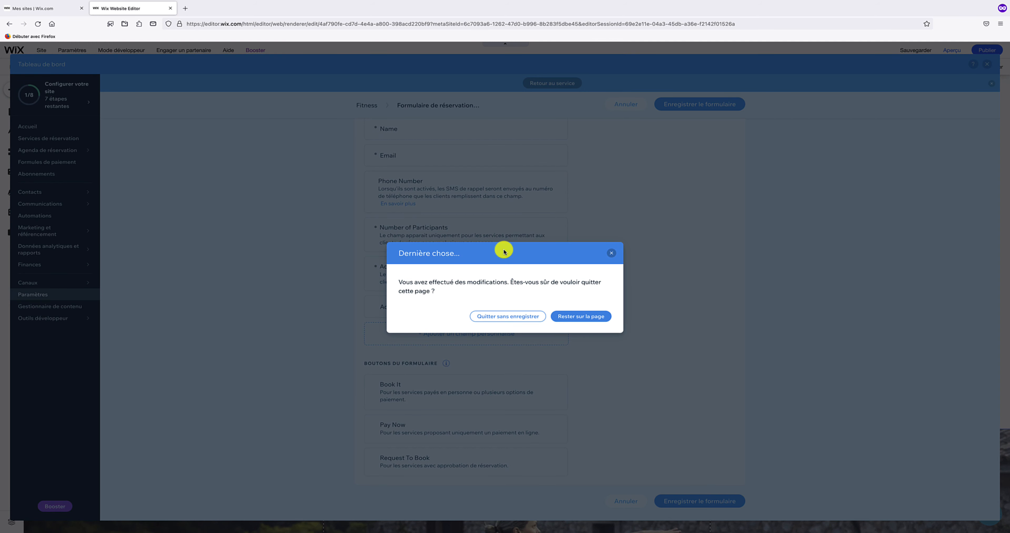
{"action": "left_click", "coordinate": [516, 316]}
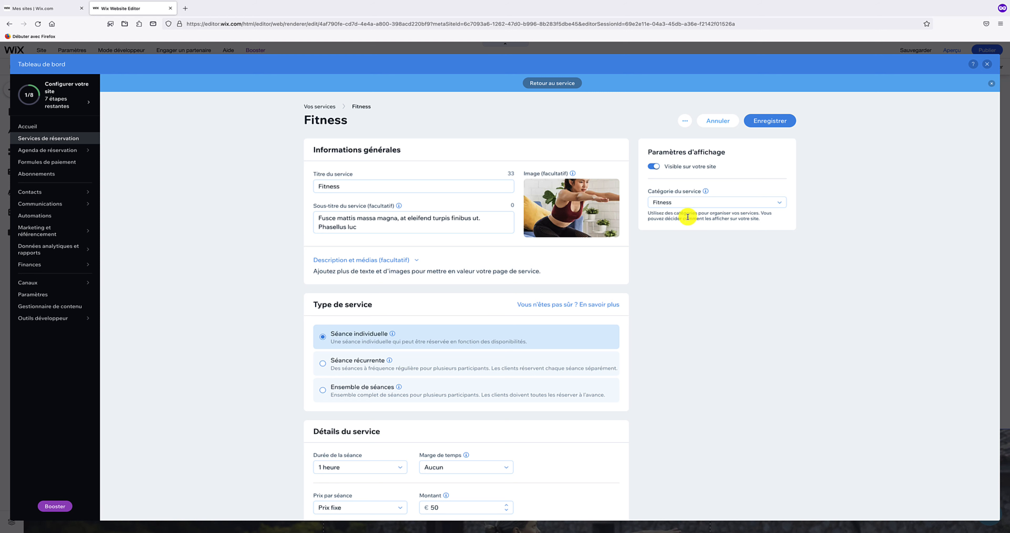
Step: Save the Fitness service and dismiss the premium plan offer
{"action": "left_click", "coordinate": [789, 121]}
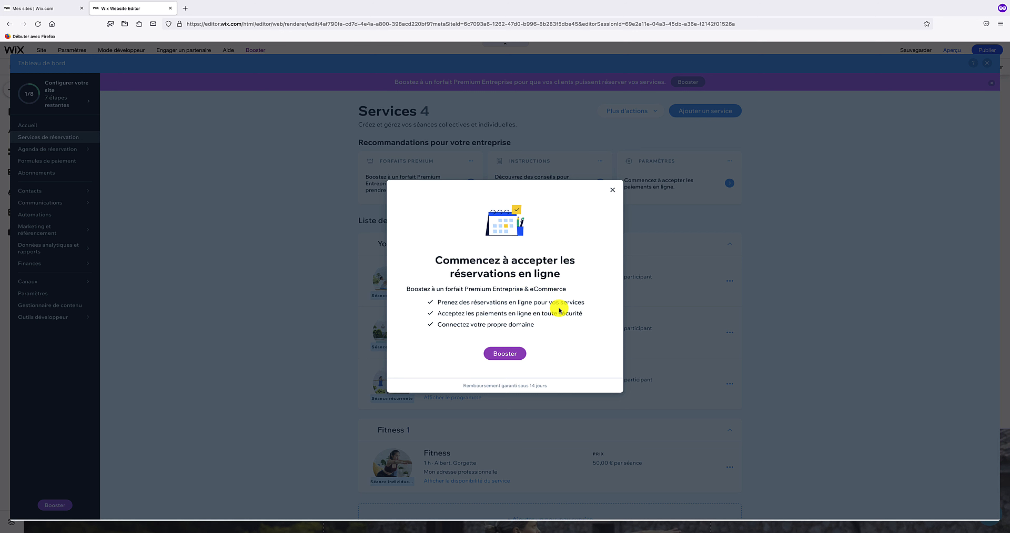
{"action": "left_click", "coordinate": [612, 191]}
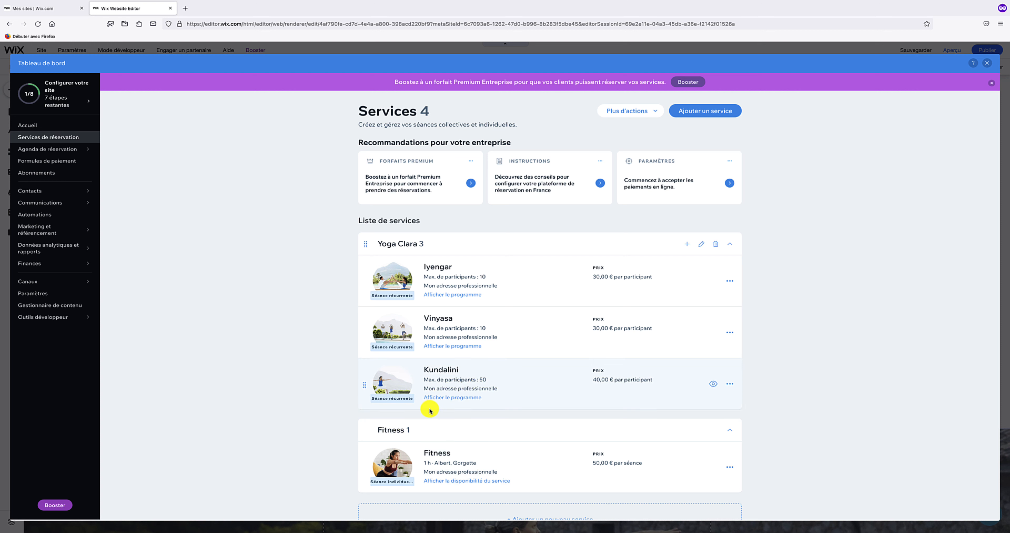
Step: Reopen the Fitness service for editing and view its duplicate and delete options
{"action": "left_click", "coordinate": [730, 467]}
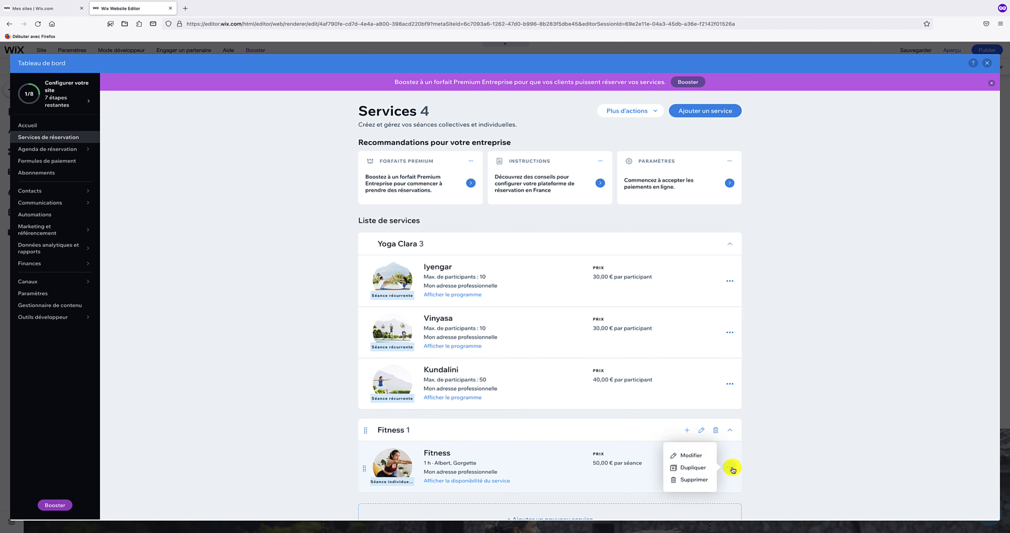
{"action": "left_click", "coordinate": [695, 454]}
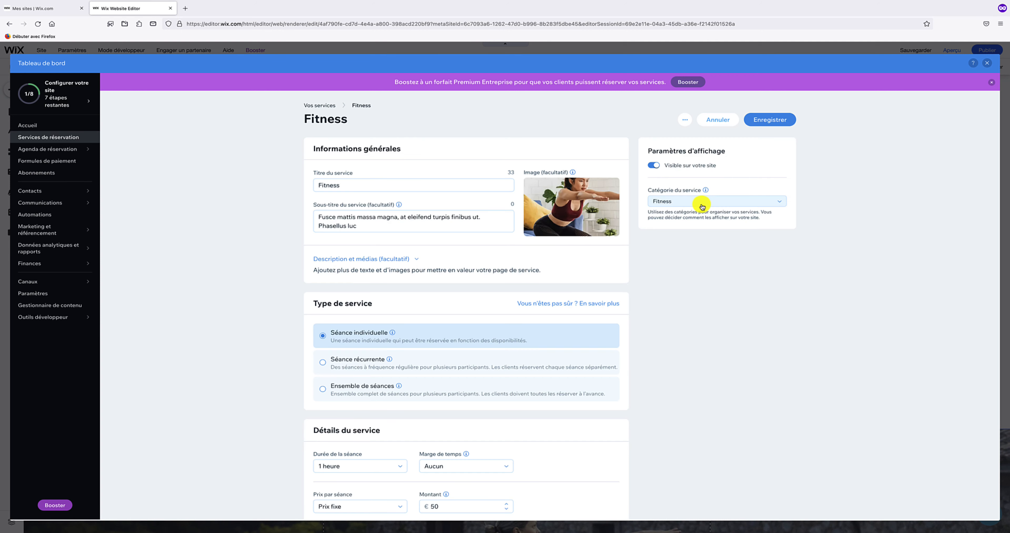
{"action": "left_click", "coordinate": [684, 121]}
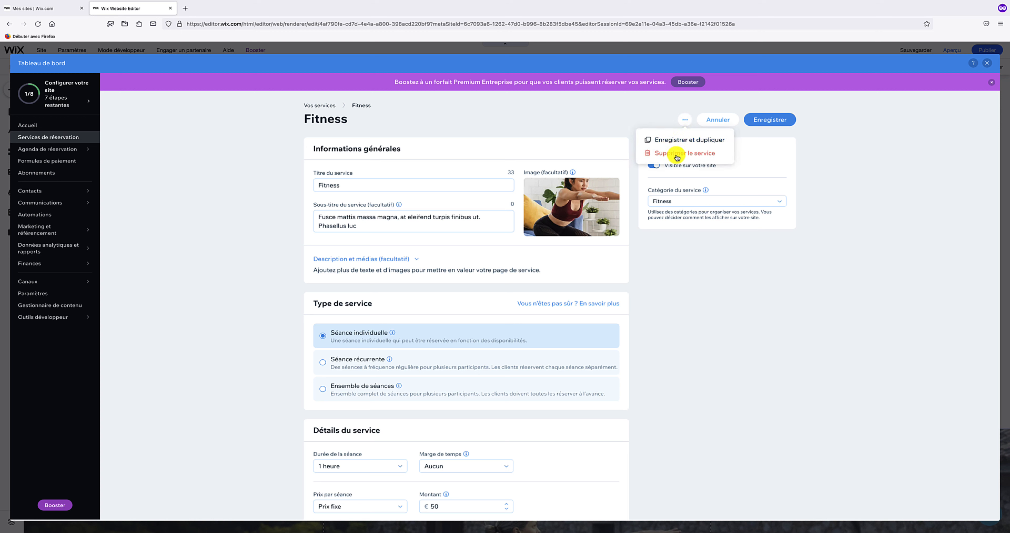
Step: Leave the Fitness service without saving and start a new group service offered as recurring sessions (Séance récurrente)
{"action": "left_click", "coordinate": [636, 122]}
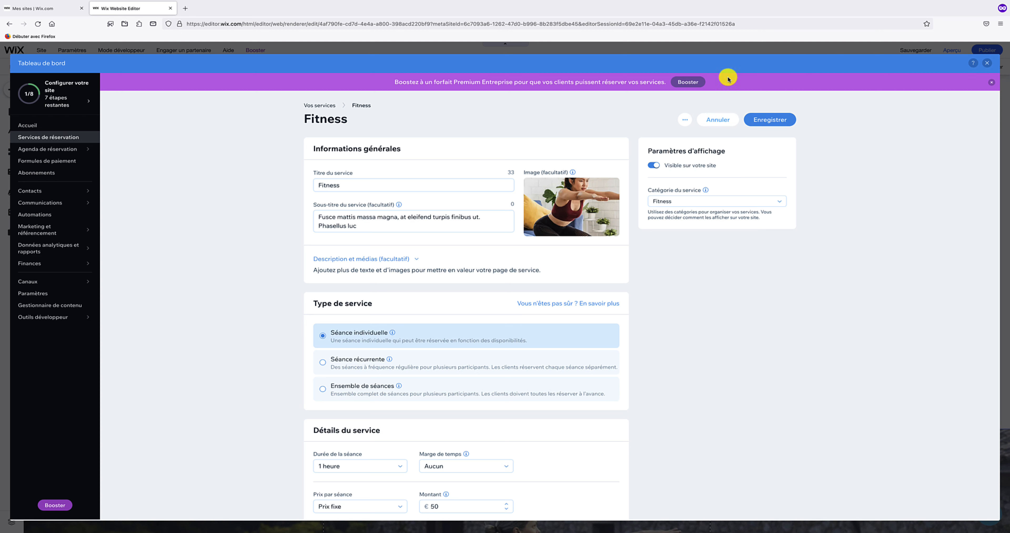
{"action": "left_click", "coordinate": [723, 123]}
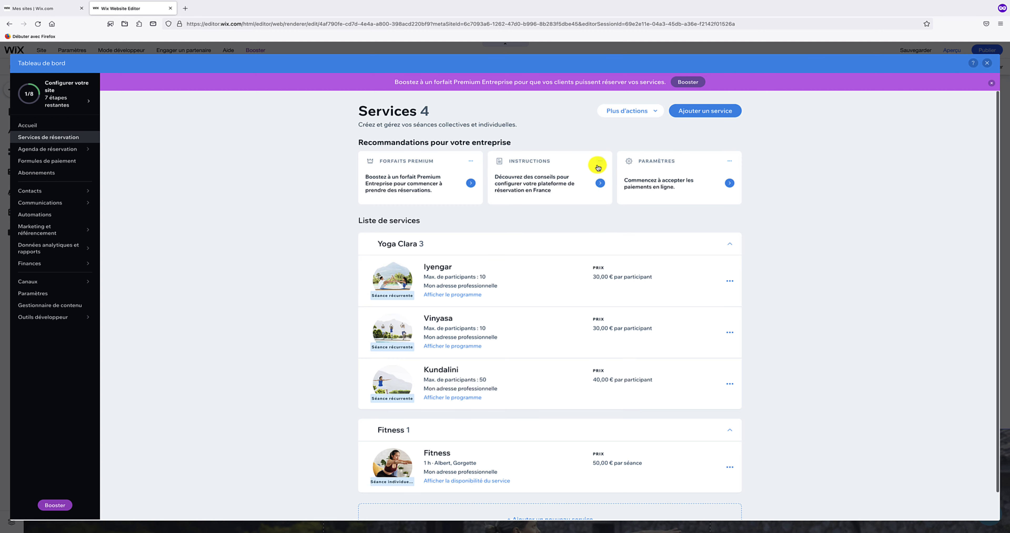
{"action": "scroll", "coordinate": [598, 166], "scroll_direction": "down", "scroll_amount": 2}
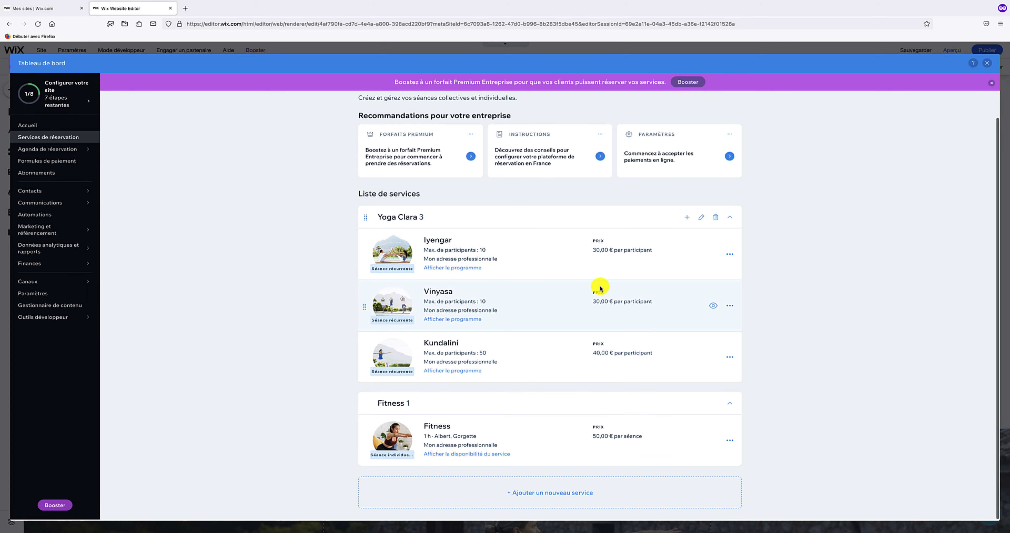
{"action": "left_click", "coordinate": [561, 488]}
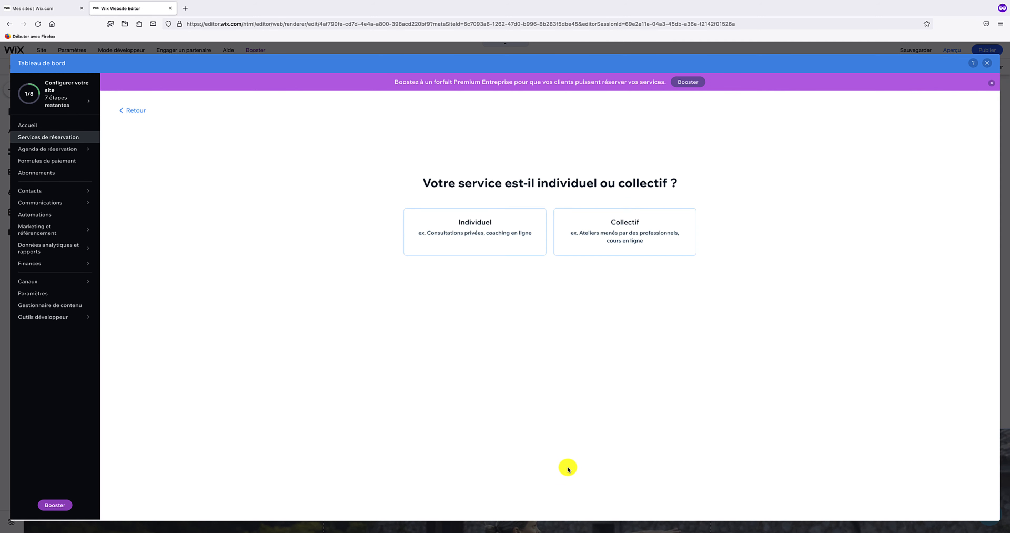
{"action": "left_click", "coordinate": [618, 230]}
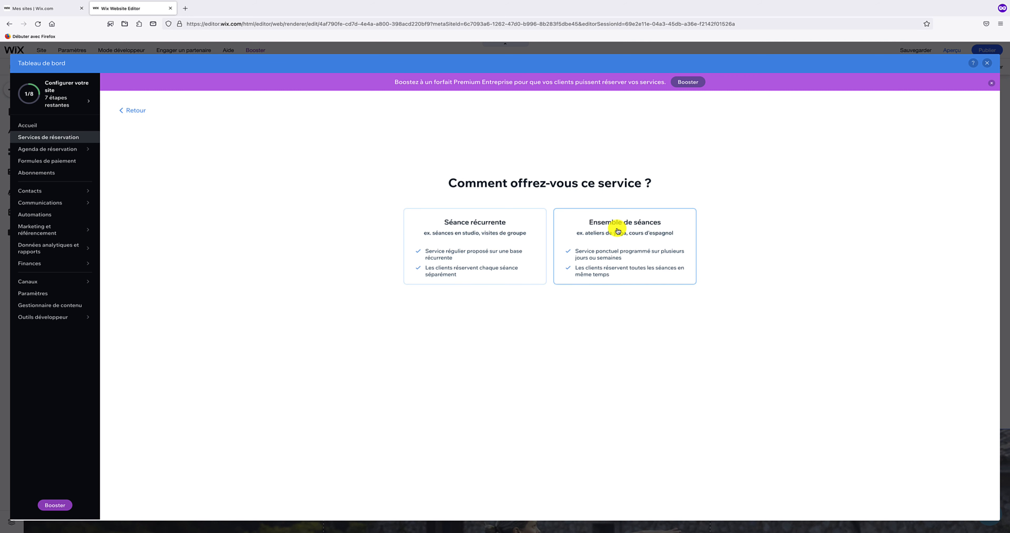
{"action": "left_click", "coordinate": [484, 233]}
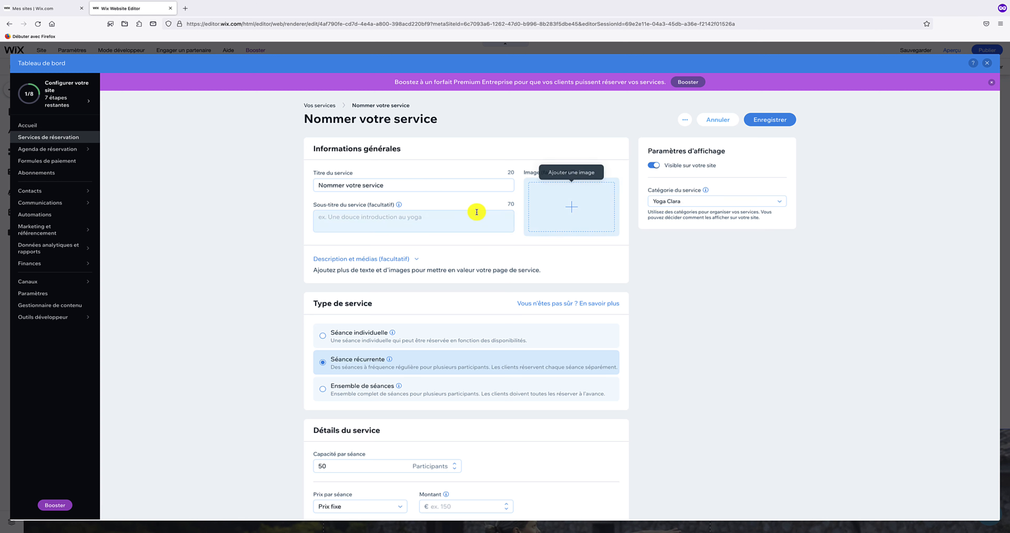
Step: Try to save the new recurring service without a price in order to add sessions
{"action": "scroll", "coordinate": [411, 335], "scroll_direction": "down", "scroll_amount": 10}
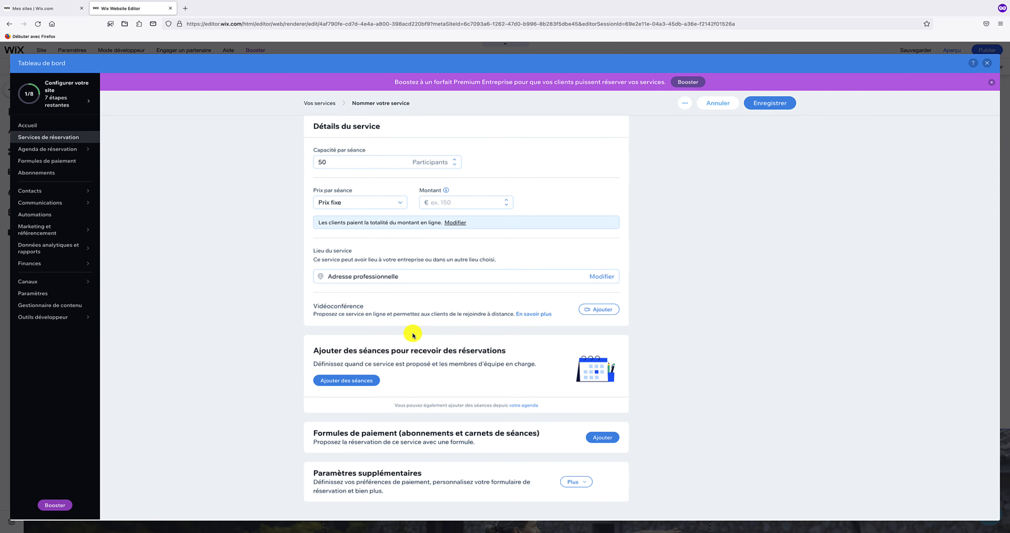
{"action": "left_click", "coordinate": [363, 380]}
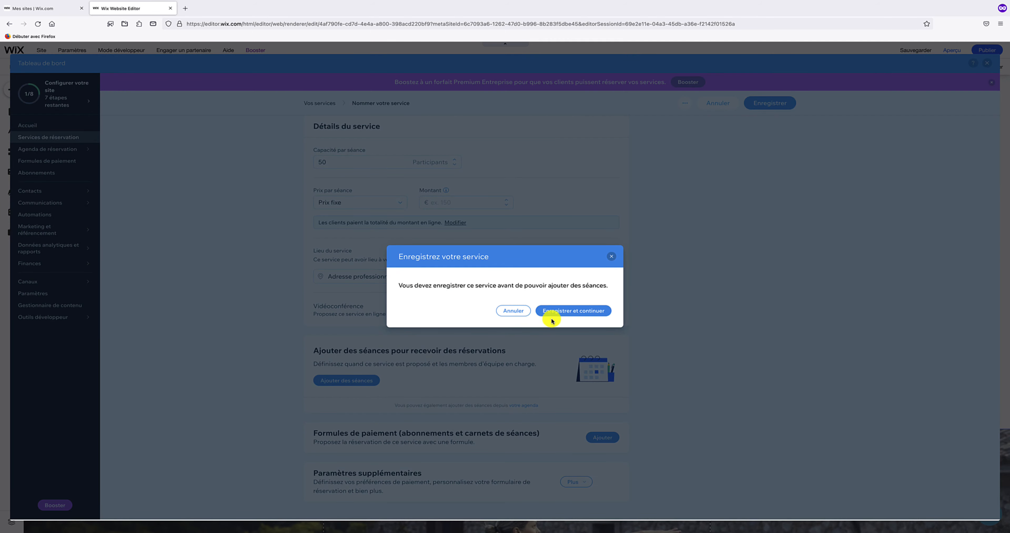
{"action": "left_click", "coordinate": [555, 311]}
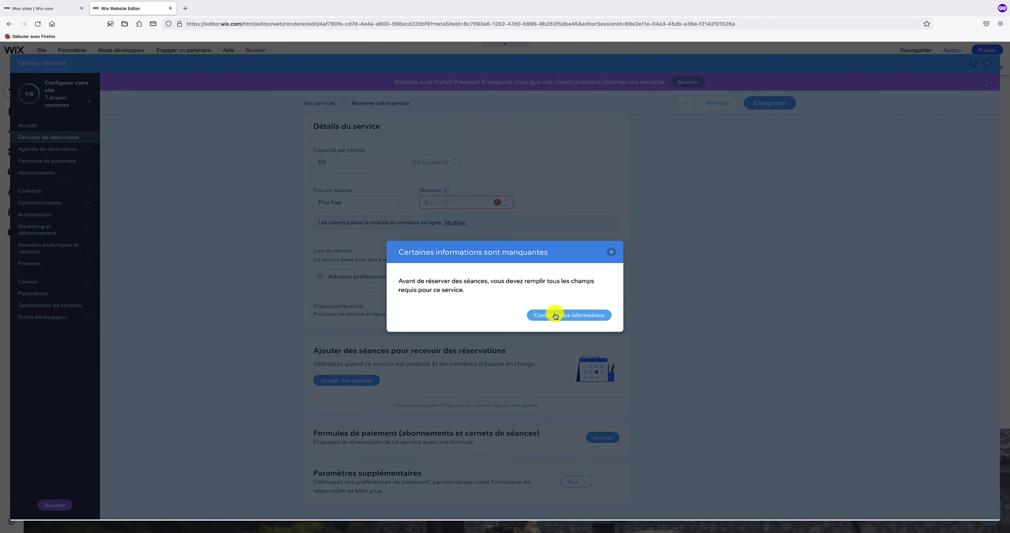
{"action": "left_click", "coordinate": [555, 315]}
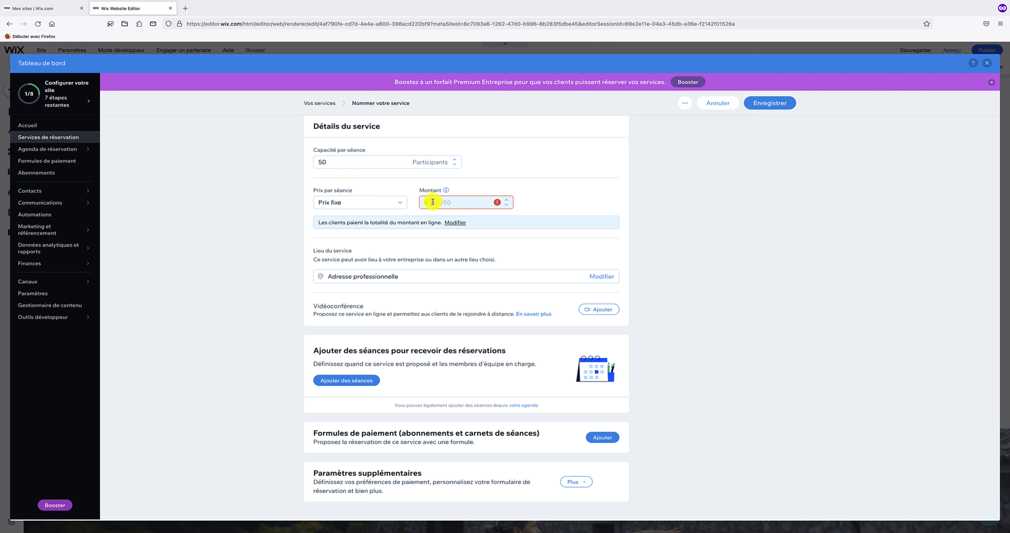
Step: Set the fixed price per session to €50, save the service and continue to scheduling its recurring sessions
{"action": "type", "text": "50"}
{"action": "left_click", "coordinate": [349, 381]}
{"action": "left_click", "coordinate": [574, 311]}
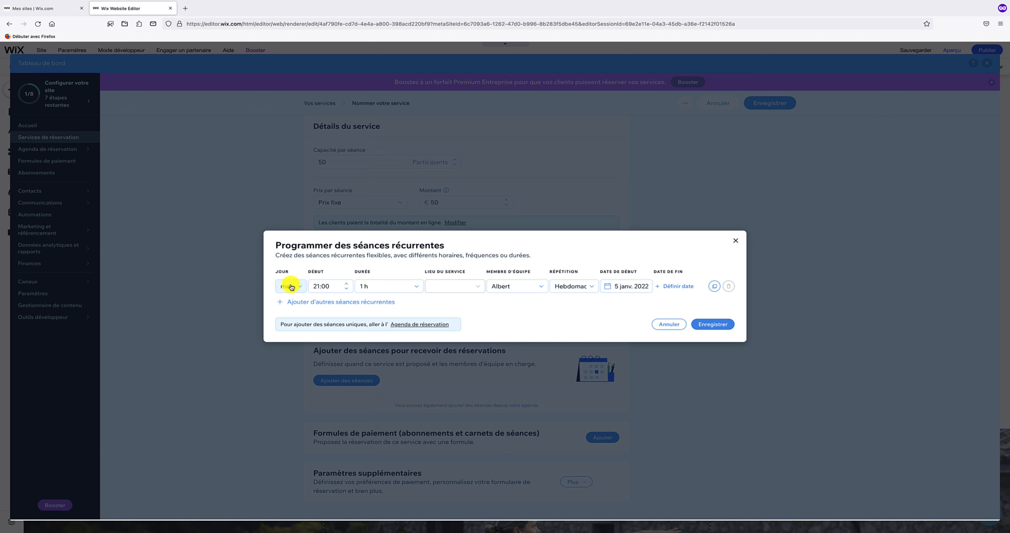
Step: Set the start time of the Wednesday recurring session to 09:00
{"action": "left_click", "coordinate": [346, 288]}
{"action": "left_click", "coordinate": [346, 288]}
{"action": "left_click", "coordinate": [347, 288]}
{"action": "left_click", "coordinate": [347, 288]}
{"action": "left_click", "coordinate": [347, 288]}
{"action": "left_click", "coordinate": [346, 288]}
{"action": "left_click", "coordinate": [347, 288]}
{"action": "left_click", "coordinate": [346, 288]}
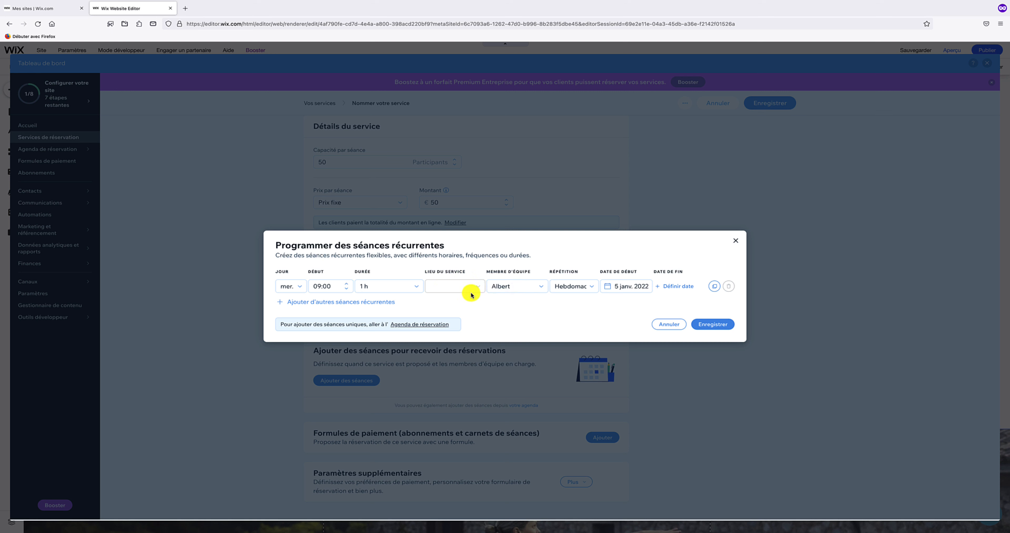
Step: Look at the available team members and repetition frequencies for the recurring session
{"action": "left_click", "coordinate": [536, 286]}
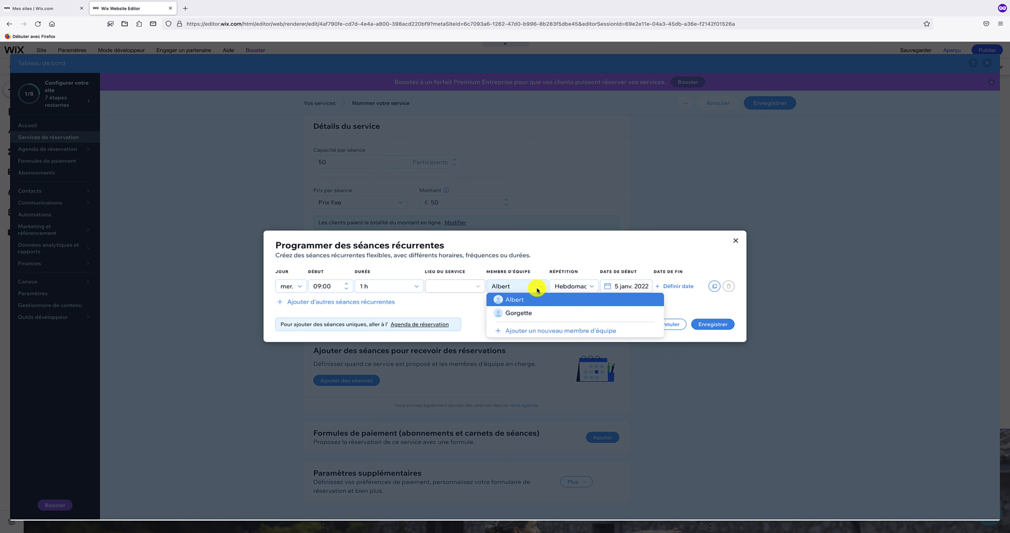
{"action": "left_click", "coordinate": [568, 267]}
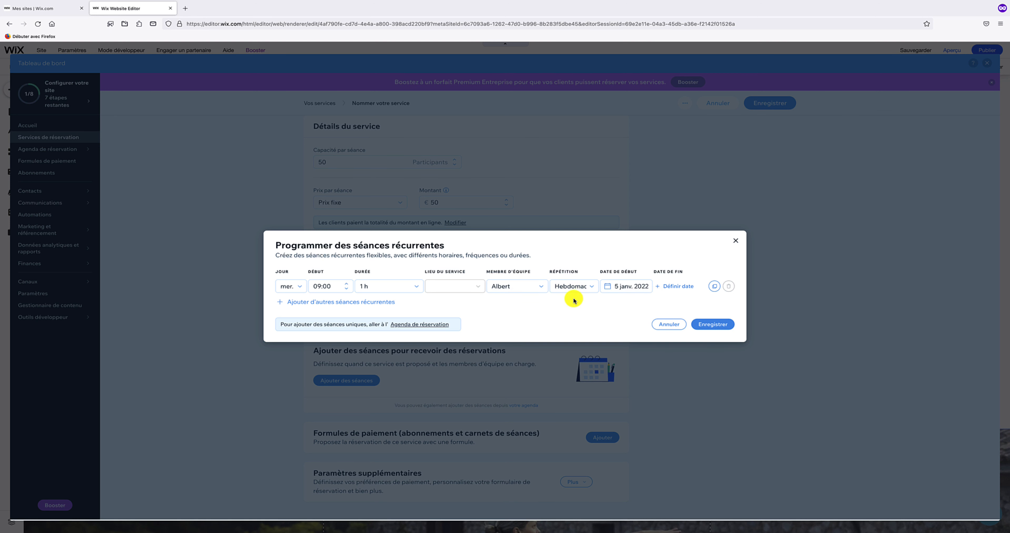
{"action": "left_click", "coordinate": [573, 286]}
{"action": "left_click", "coordinate": [627, 307]}
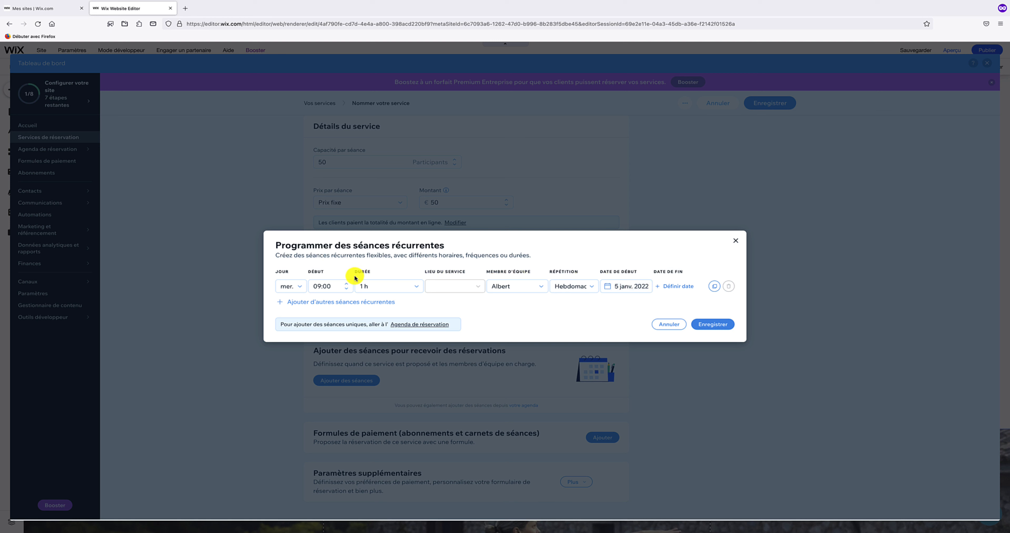